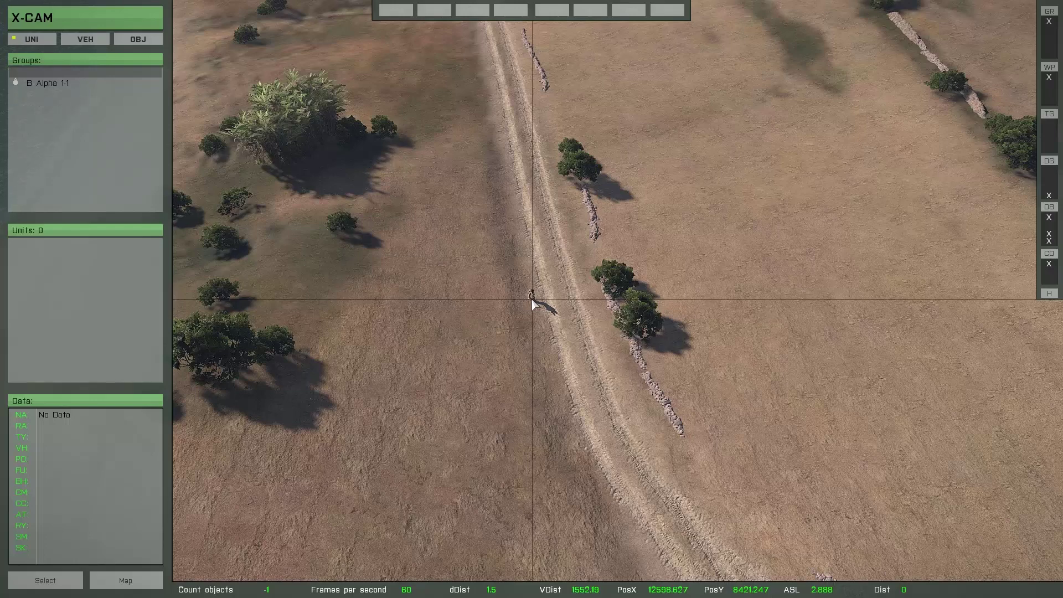
# - Switch to object editing and load the saved project Tutorial_16
pyautogui.click(138, 39)
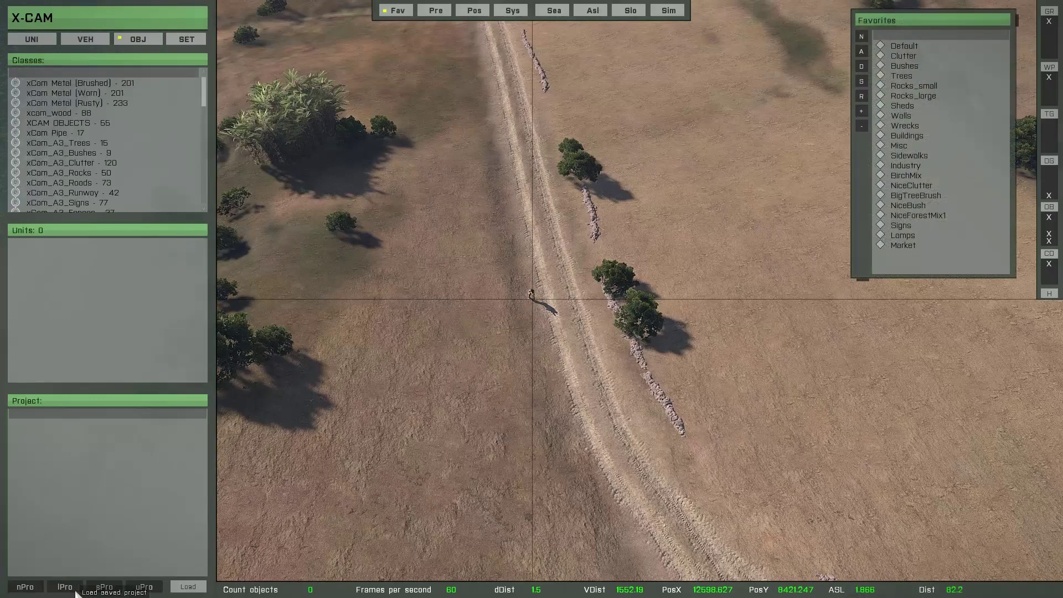
pyautogui.click(65, 586)
pyautogui.click(465, 189)
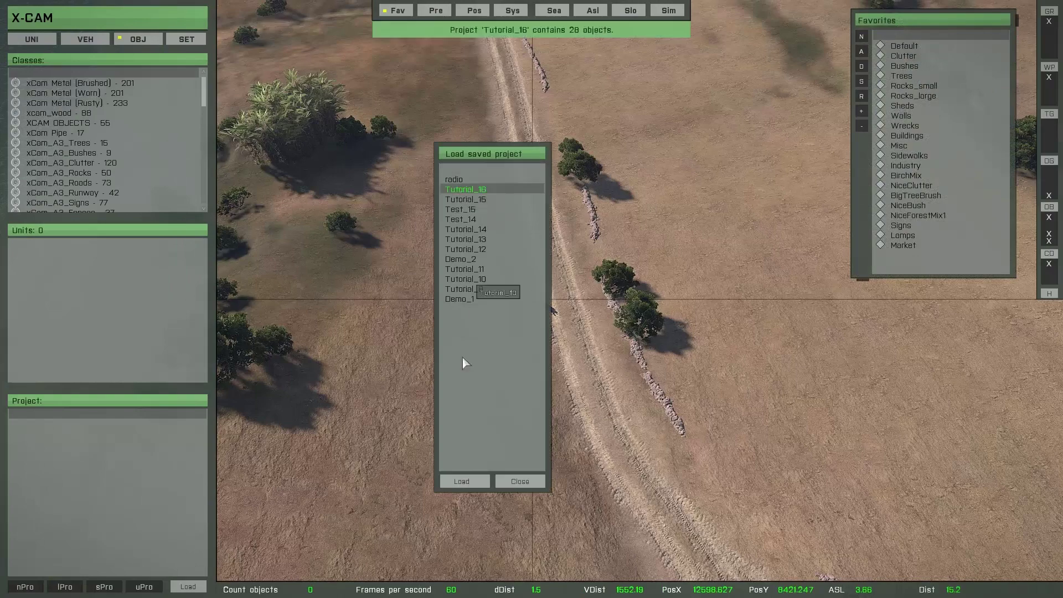
pyautogui.click(461, 480)
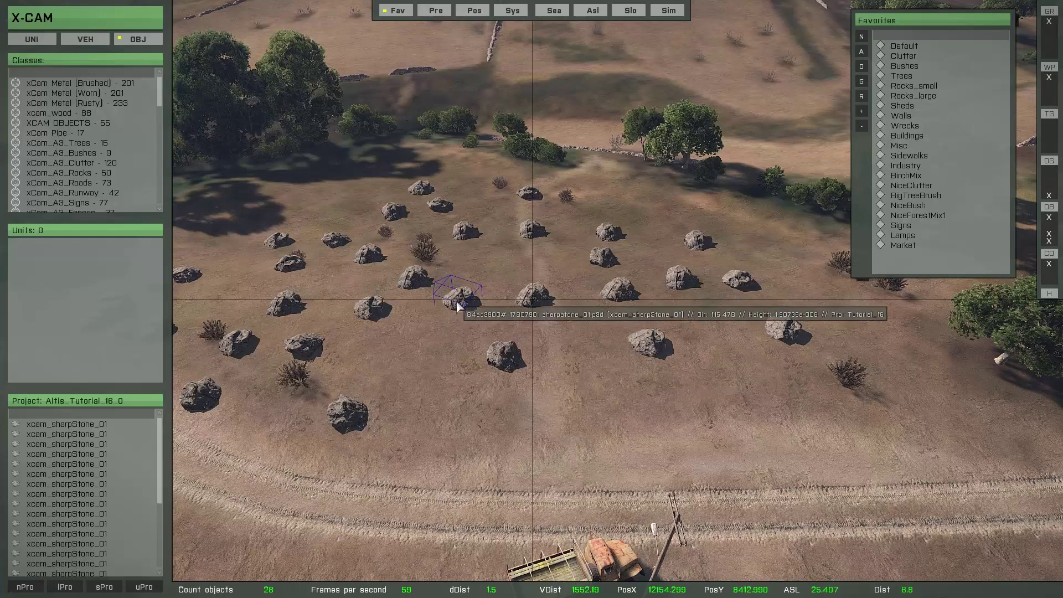
# - Select the group of sharp stones in the field and replace them all with the wrecked truck standing beside the road
pyautogui.press('g')
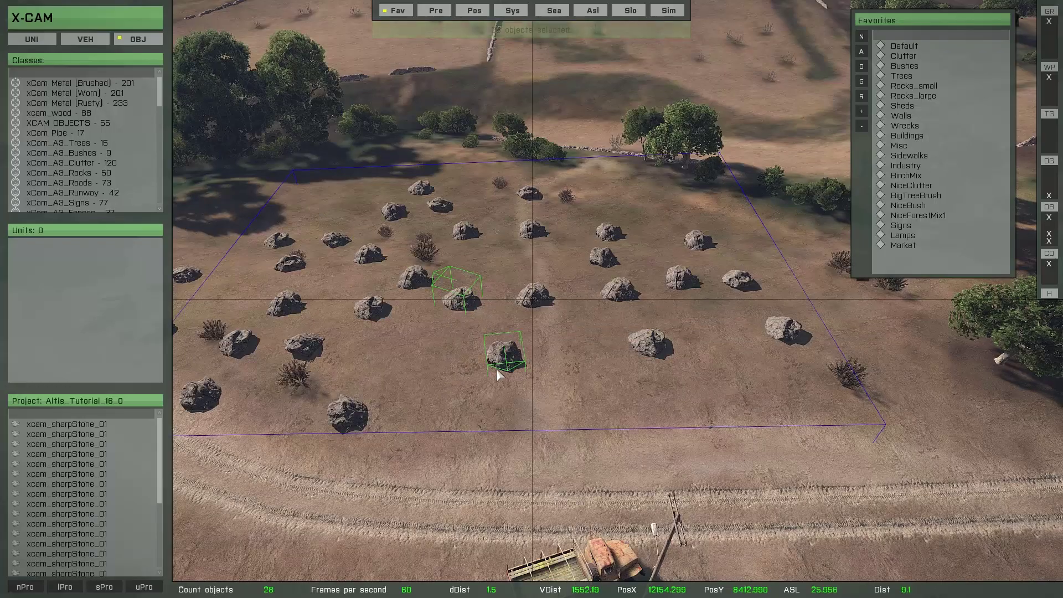
pyautogui.moveTo(449, 402); pyautogui.dragTo(613, 417, button='right')
pyautogui.scroll(-5, 592, 425)
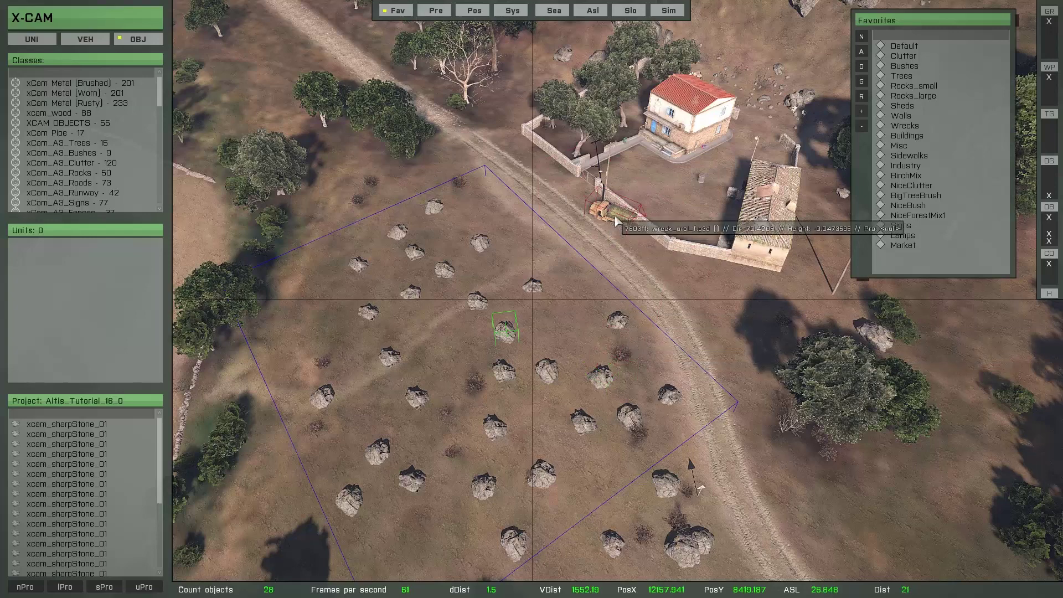
pyautogui.press('r')
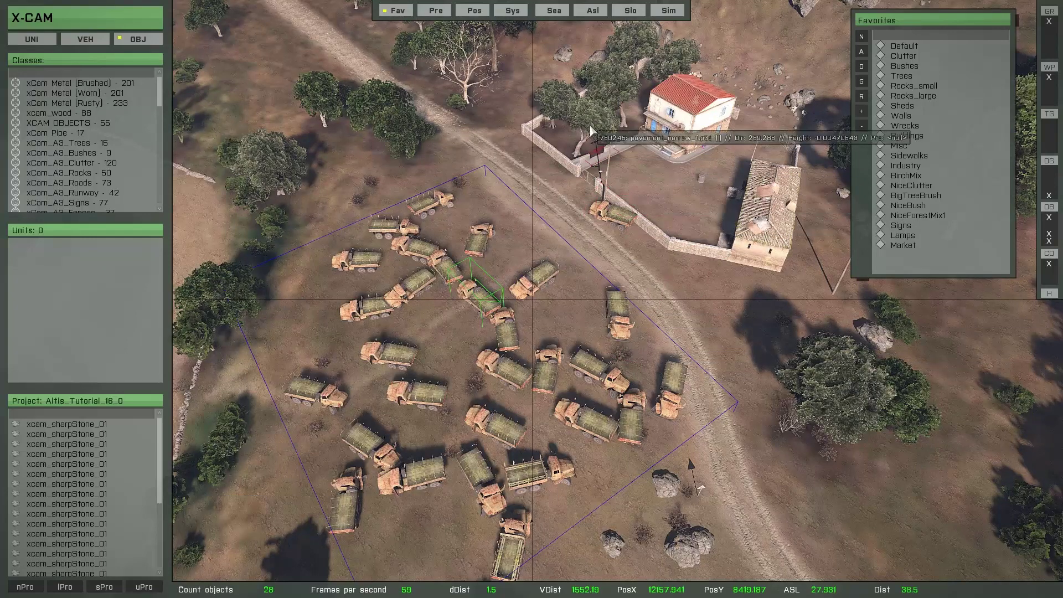
# - Replace the selected group's model in turn with the bare tree, the sharp stone, the green ficus and the roadside warning sign
pyautogui.press('r')
pyautogui.press('r')
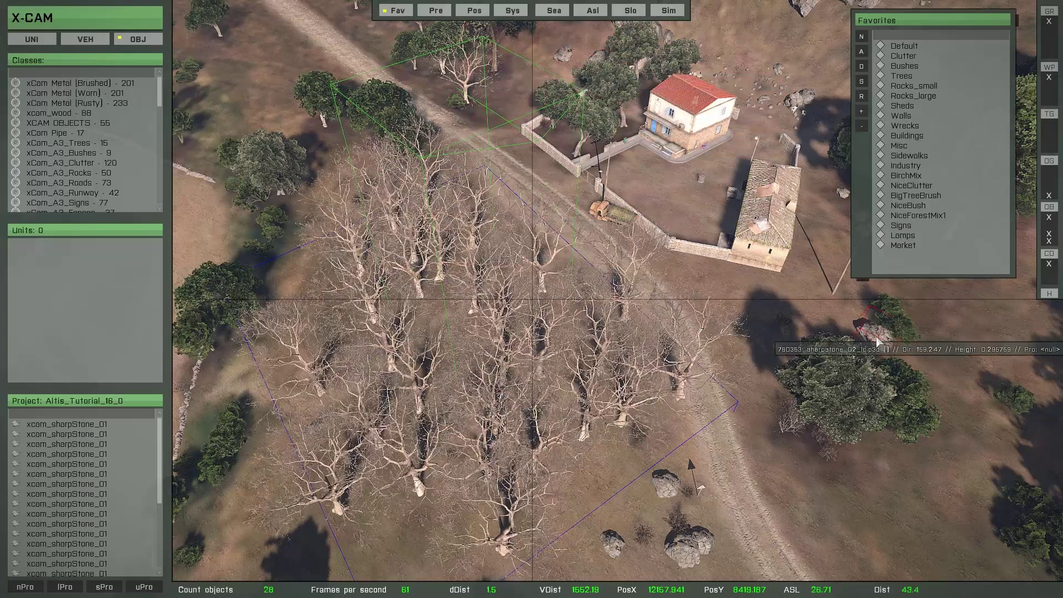
pyautogui.press('r')
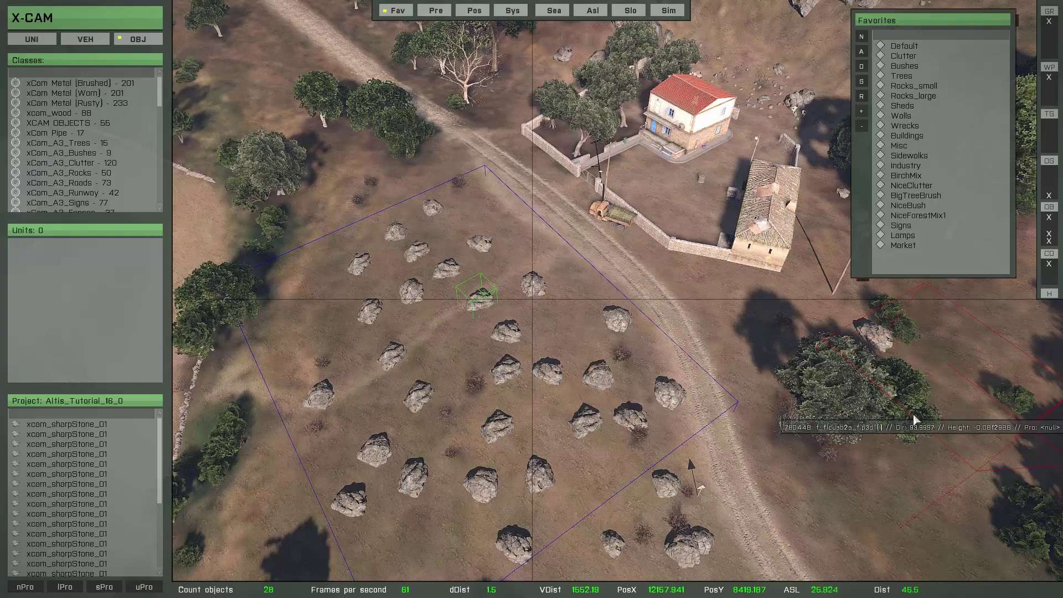
pyautogui.press('r')
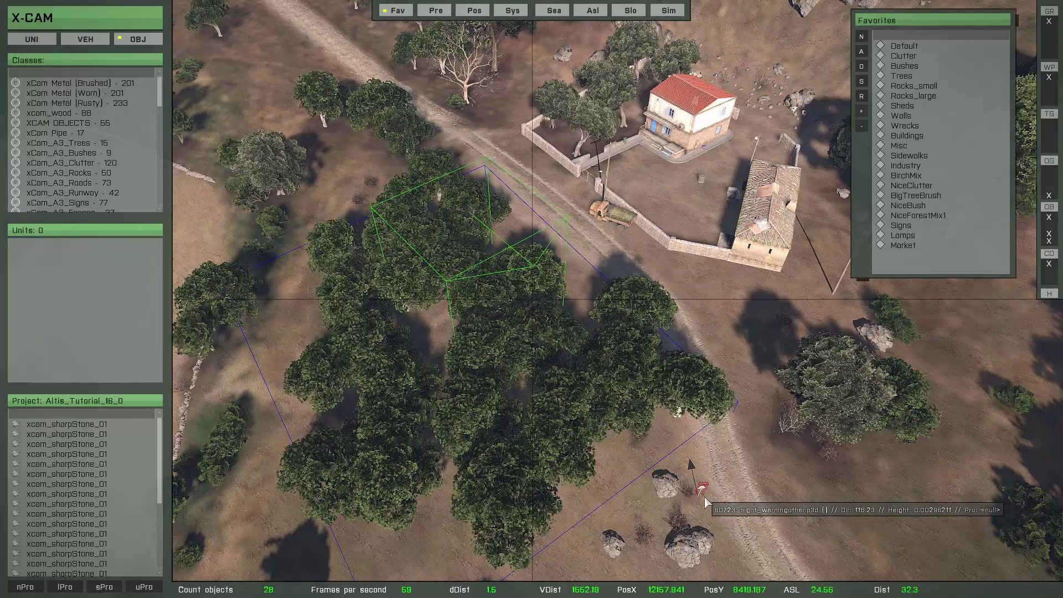
pyautogui.press('r')
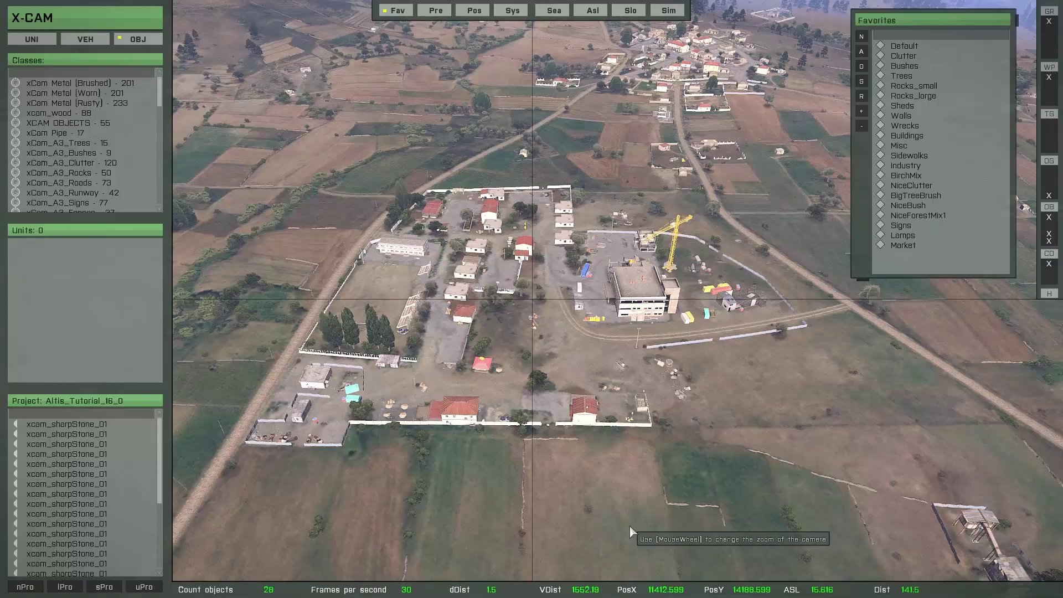
# - Duplicate the stack of wooden crates beside the flat-roofed house and place the copy near the steps of its side door
pyautogui.scroll(5, 570, 319)
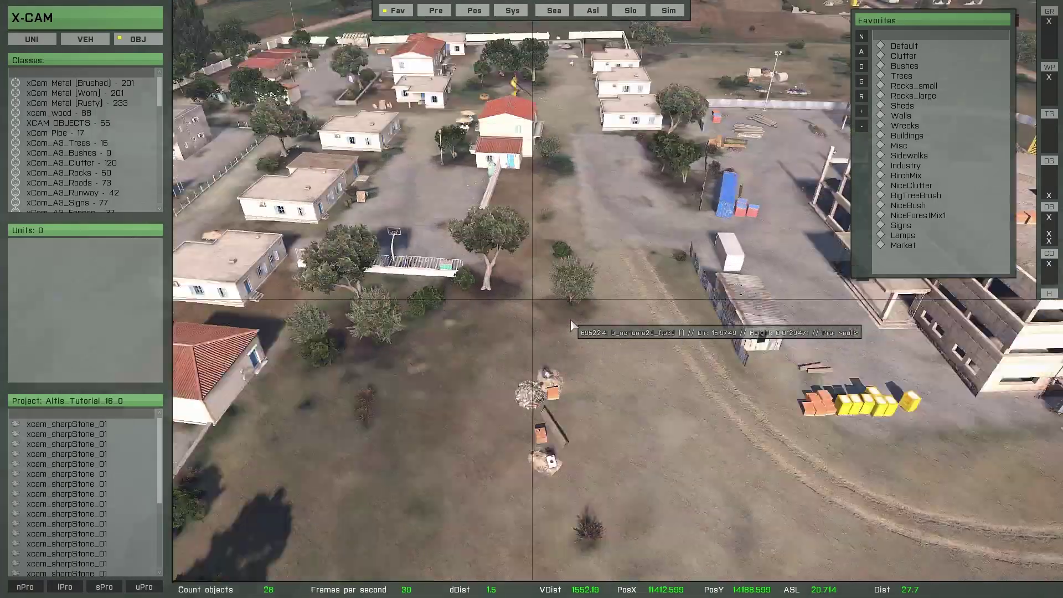
pyautogui.press('w')
pyautogui.moveTo(570, 319); pyautogui.dragTo(547, 358, button='right')
pyautogui.scroll(3, 562, 306)
pyautogui.moveTo(560, 308); pyautogui.dragTo(543, 311, button='right')
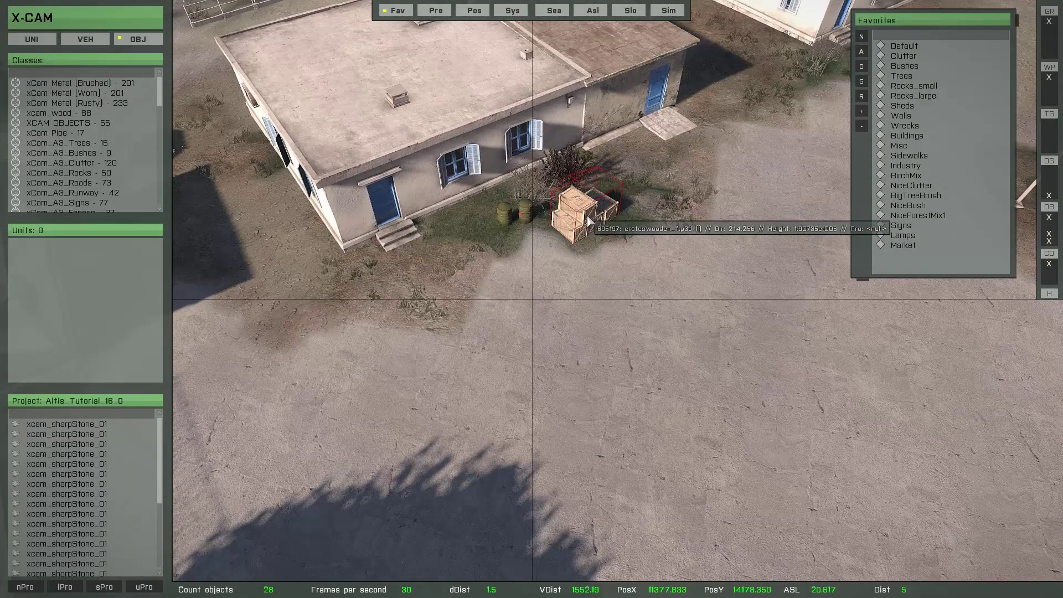
pyautogui.doubleClick(589, 221)
pyautogui.moveTo(589, 221); pyautogui.dragTo(671, 181)
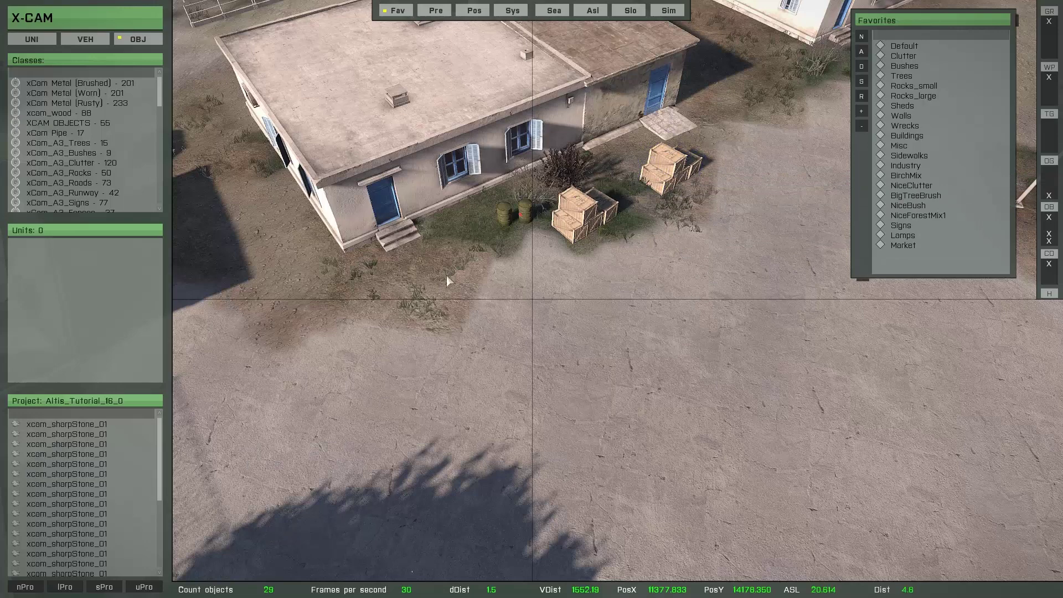
# - Duplicate the green bush between the white fence and the flat-roofed house, placing the copy just beside it
pyautogui.moveTo(527, 212); pyautogui.dragTo(535, 333)
pyautogui.press('Delete')
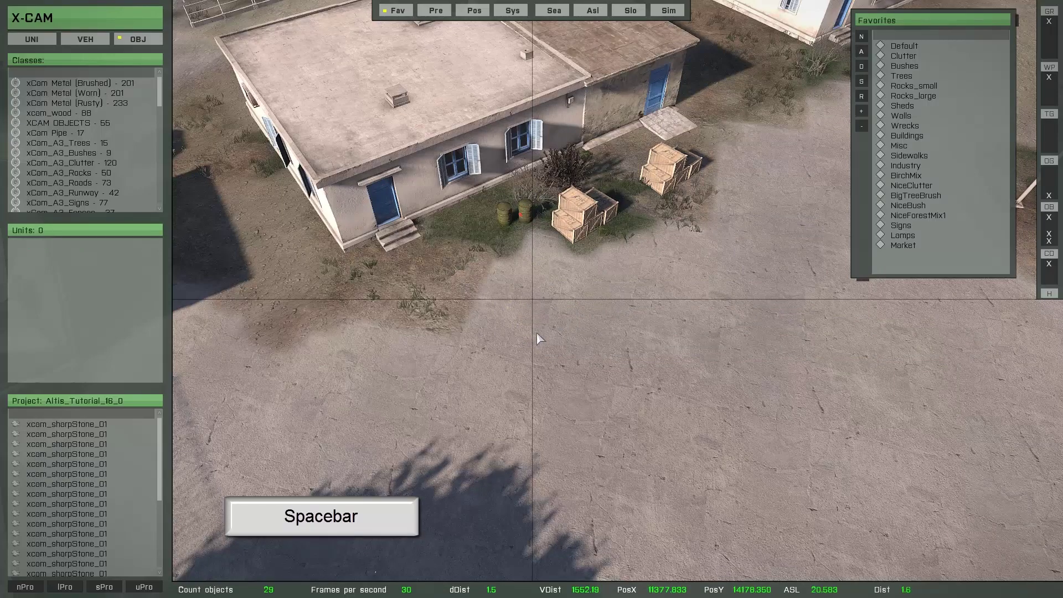
pyautogui.press('w')
pyautogui.press('q')
pyautogui.press('a')
pyautogui.moveTo(543, 332); pyautogui.dragTo(607, 330, button='right')
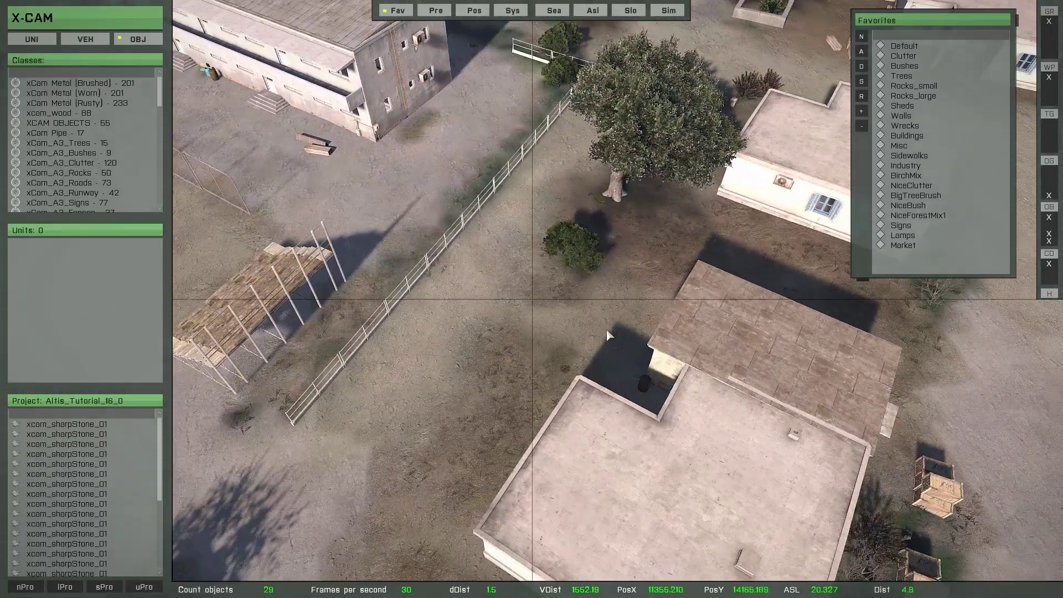
pyautogui.press('space')
pyautogui.moveTo(579, 240); pyautogui.dragTo(547, 304)
# - Duplicate the long wooden box in front of the two-storey building and place the copy right next to it
pyautogui.press('w')
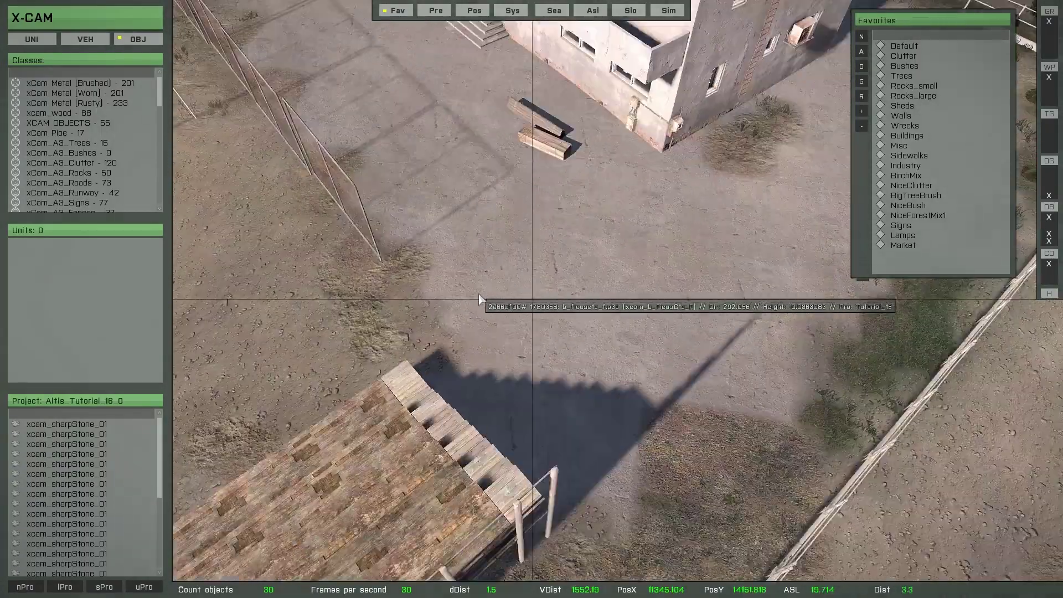
pyautogui.press('s')
pyautogui.click(524, 244)
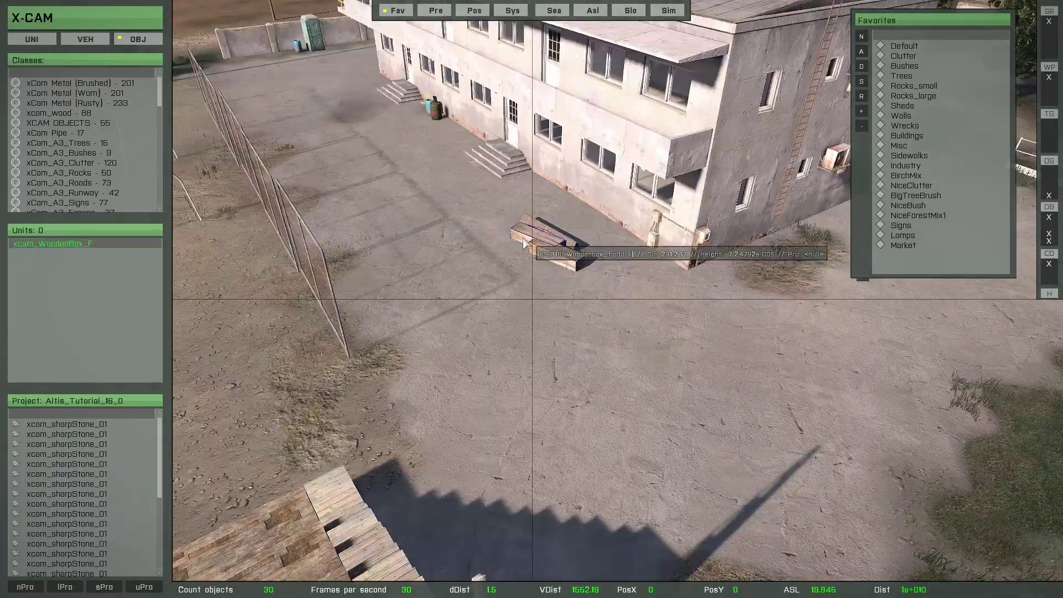
pyautogui.moveTo(523, 238); pyautogui.dragTo(506, 242)
# - Duplicate the camping chair by the building's wall, place the copy on the far side of the green barrel and rotate it
pyautogui.press('w')
pyautogui.press('a')
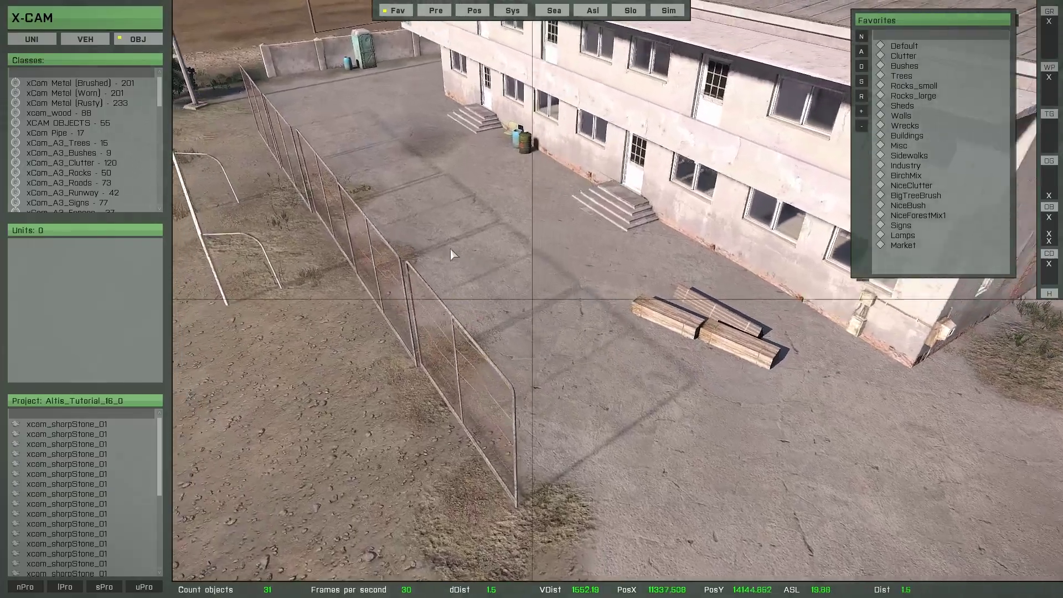
pyautogui.press('w')
pyautogui.moveTo(450, 249); pyautogui.dragTo(596, 330, button='right')
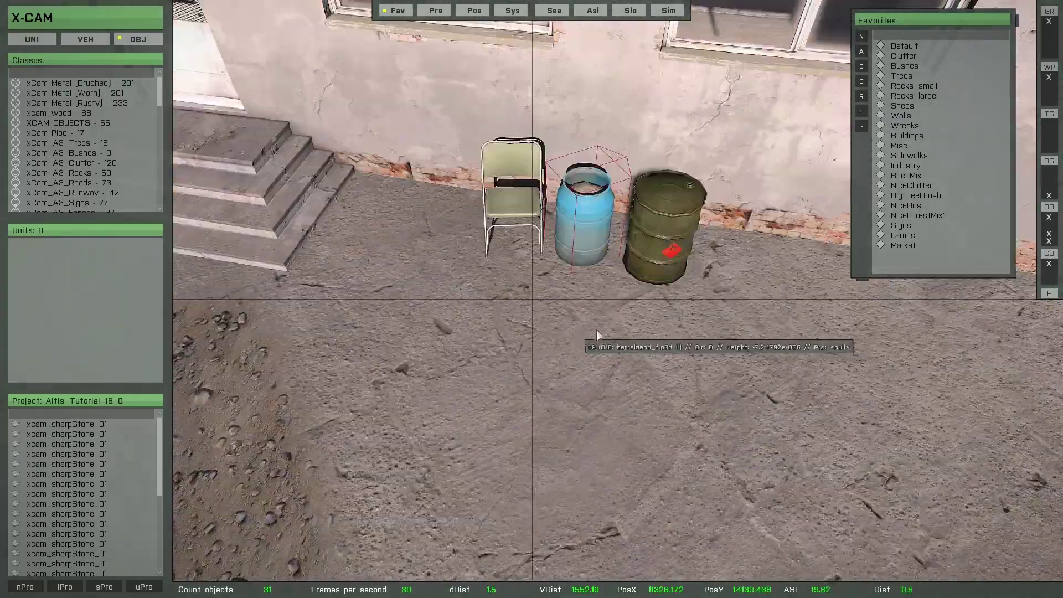
pyautogui.press('s')
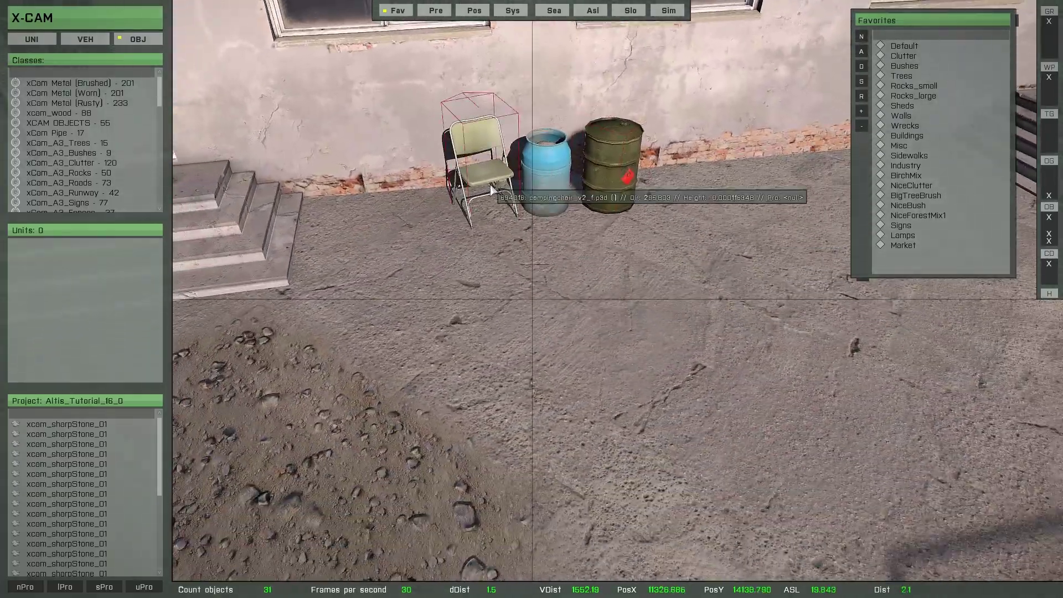
pyautogui.moveTo(490, 184); pyautogui.dragTo(688, 202)
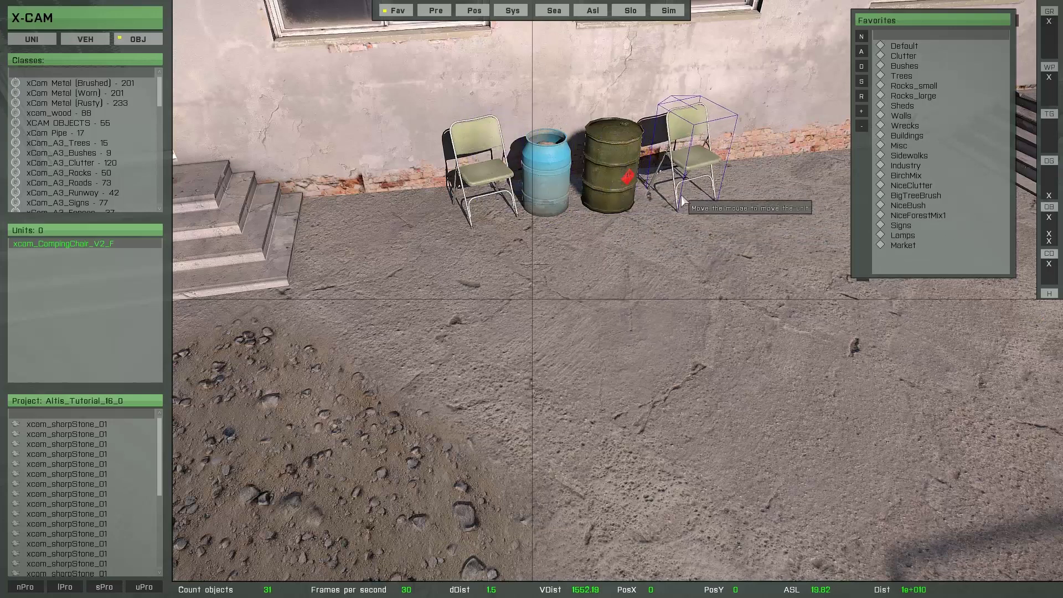
pyautogui.keyDown('shift'); pyautogui.moveTo(797, 225); pyautogui.dragTo(691, 200); pyautogui.keyUp('shift')
# - Duplicate the green metal barrel and place the copy by the blue barrel
pyautogui.press('d')
pyautogui.moveTo(659, 277); pyautogui.dragTo(560, 227, button='right')
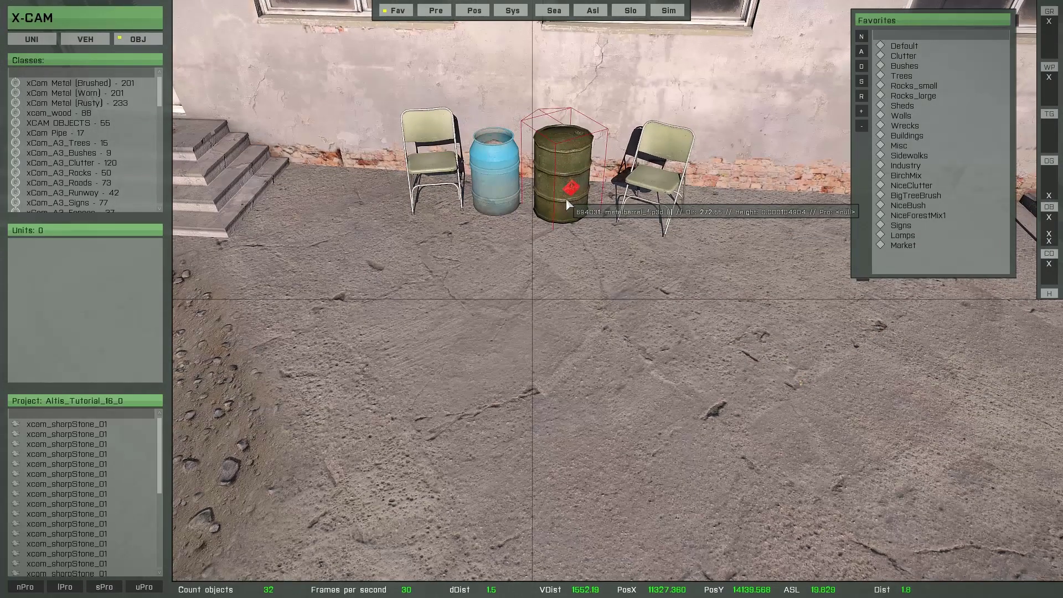
pyautogui.moveTo(565, 198); pyautogui.dragTo(500, 207)
pyautogui.press('s')
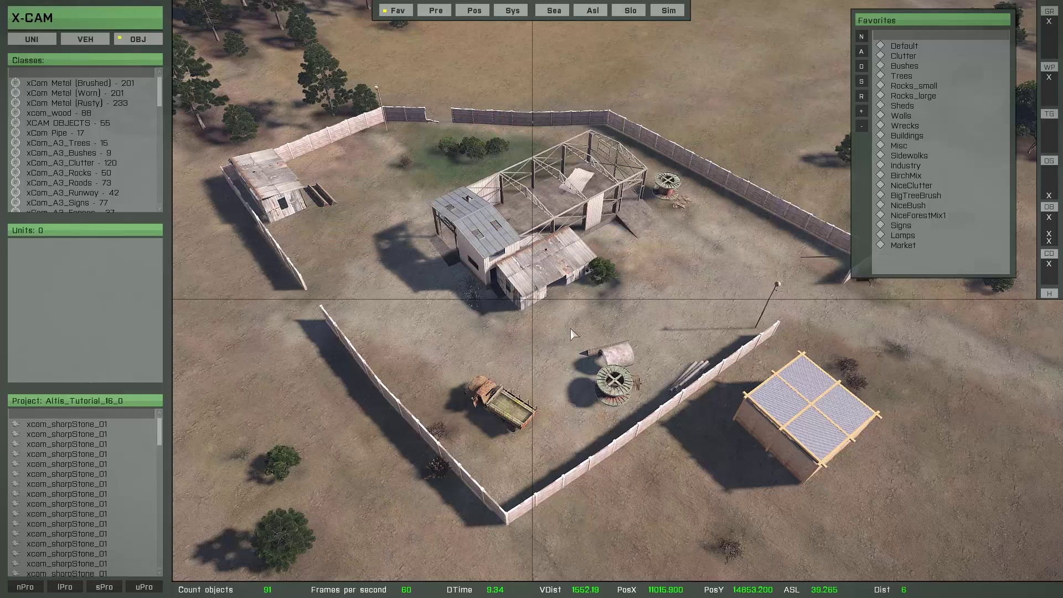
pyautogui.press('t')
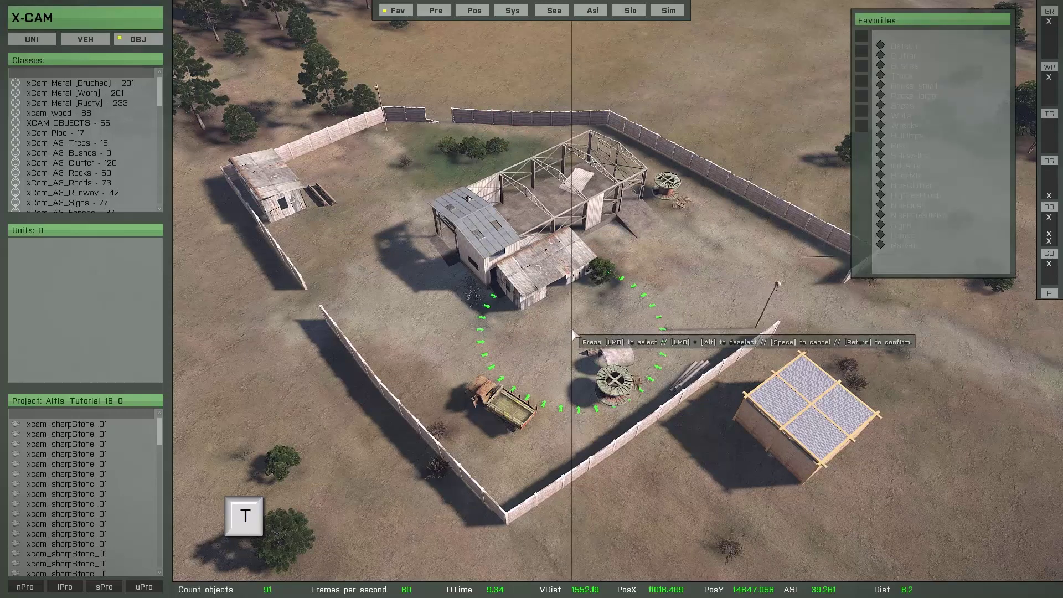
pyautogui.moveTo(725, 360); pyautogui.dragTo(809, 413)
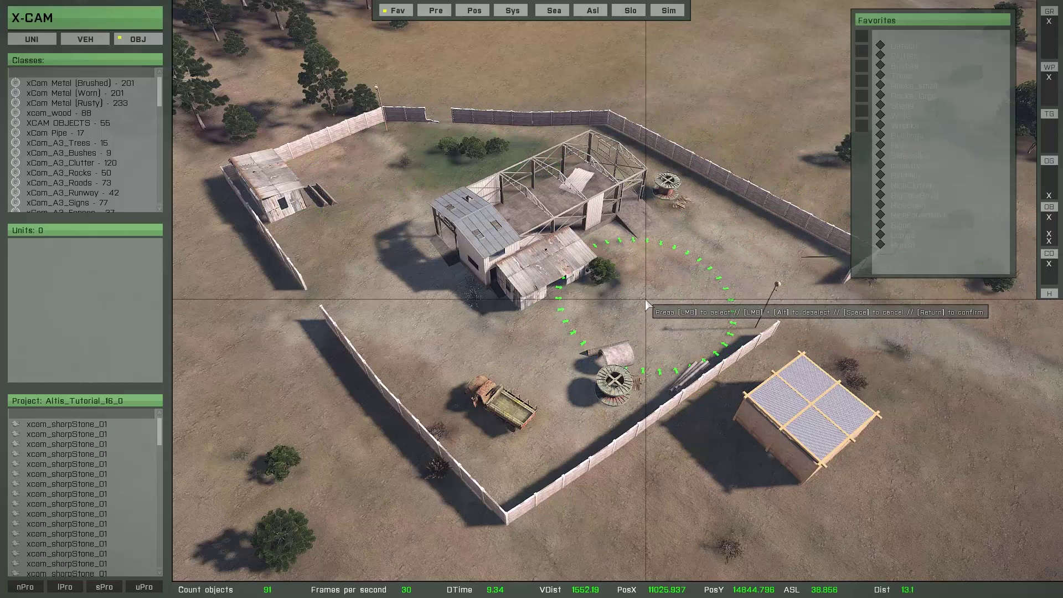
pyautogui.press('space')
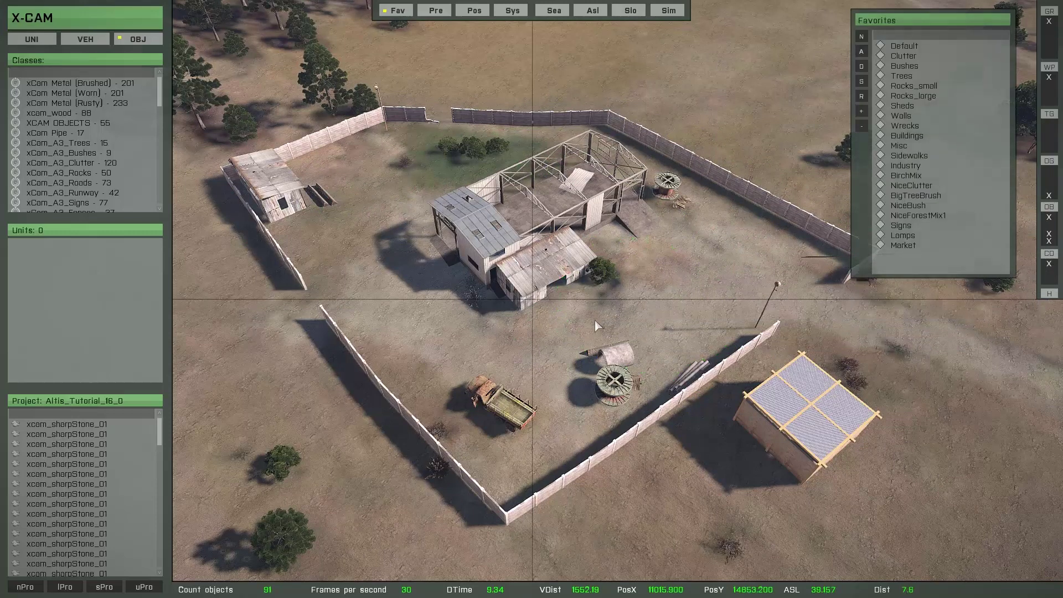
# - Brush-select the objects around the fenced yard to collect their classes in a temporary favorites list, and clear the selection area
pyautogui.press('shift')
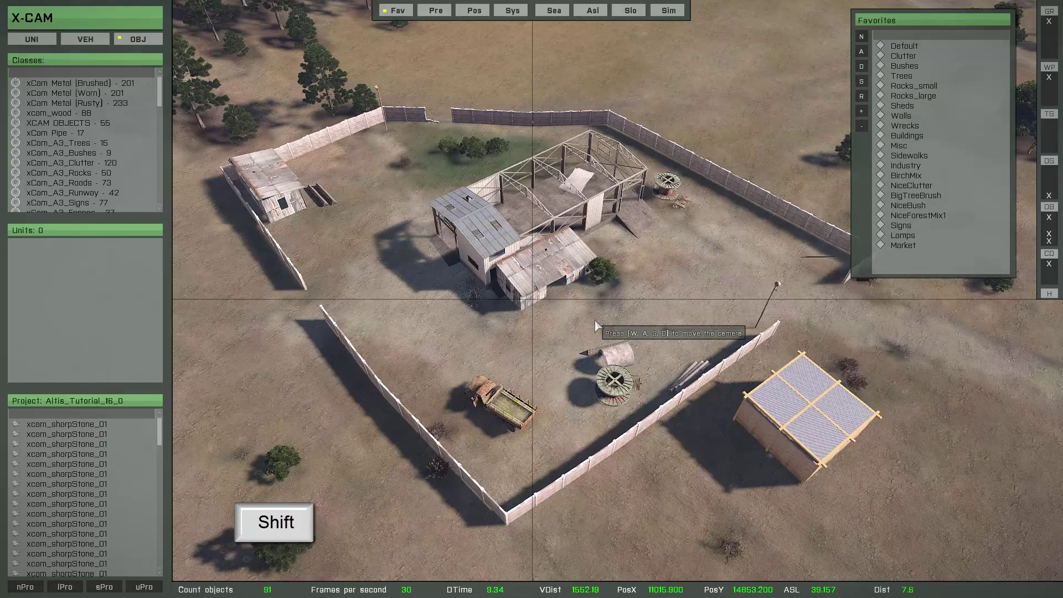
pyautogui.hotkey('shift', 't')
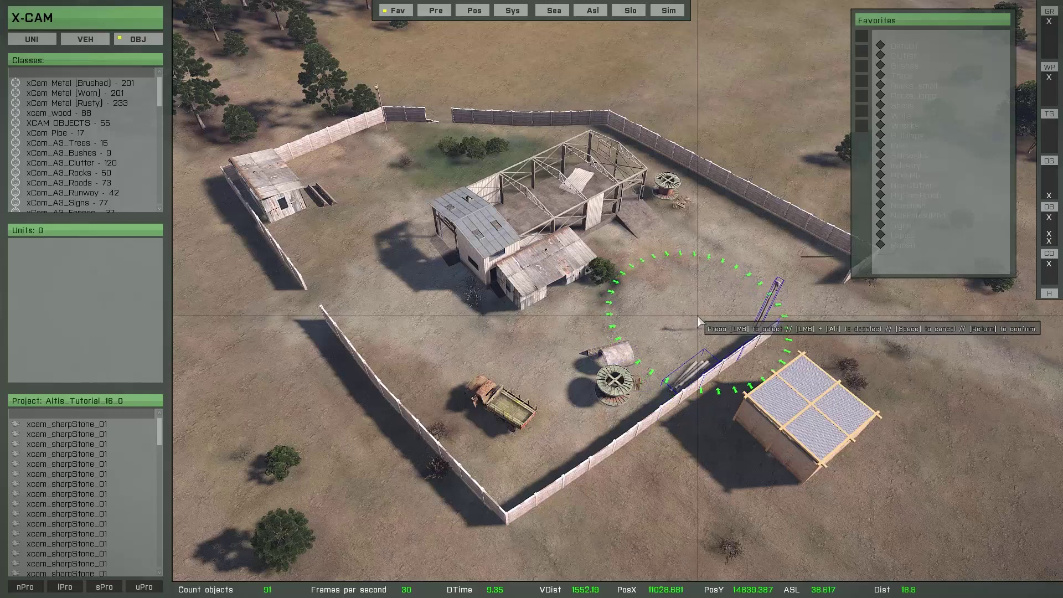
pyautogui.moveTo(698, 320); pyautogui.dragTo(618, 359)
pyautogui.moveTo(546, 422)
pyautogui.mouseDown()
pyautogui.moveTo(498, 459)
pyautogui.moveTo(274, 235)
pyautogui.moveTo(332, 202)
pyautogui.moveTo(498, 151)
pyautogui.moveTo(622, 158)
pyautogui.moveTo(819, 233)
pyautogui.moveTo(585, 198)
pyautogui.moveTo(575, 260)
pyautogui.moveTo(609, 263)
pyautogui.moveTo(553, 293)
pyautogui.moveTo(561, 306)
pyautogui.moveTo(481, 278)
pyautogui.mouseUp()
pyautogui.press('Return')
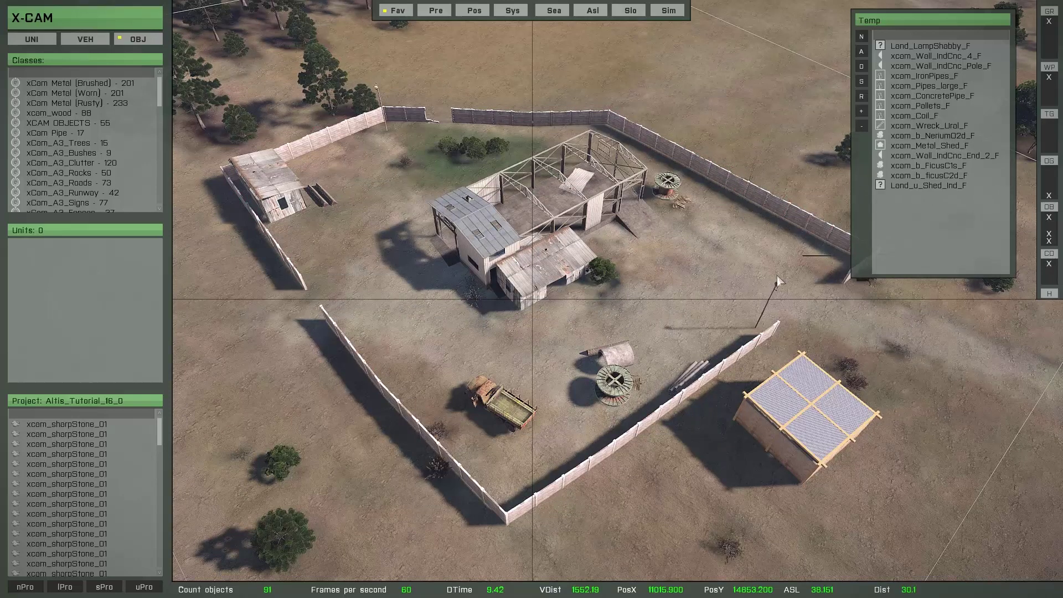
pyautogui.moveTo(561, 316); pyautogui.dragTo(561, 323, button='right')
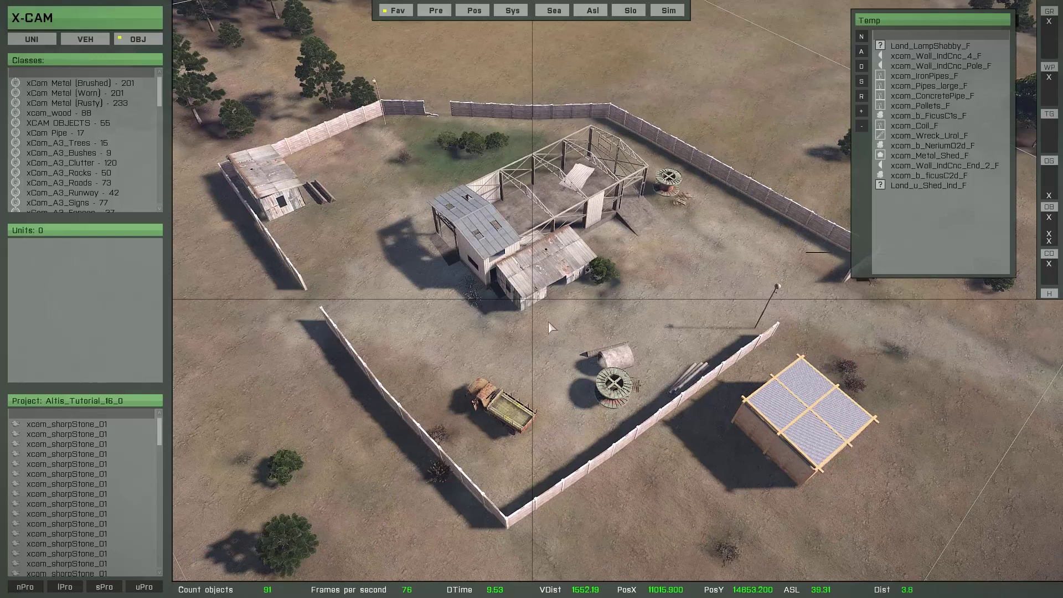
pyautogui.scroll(-5, 547, 323)
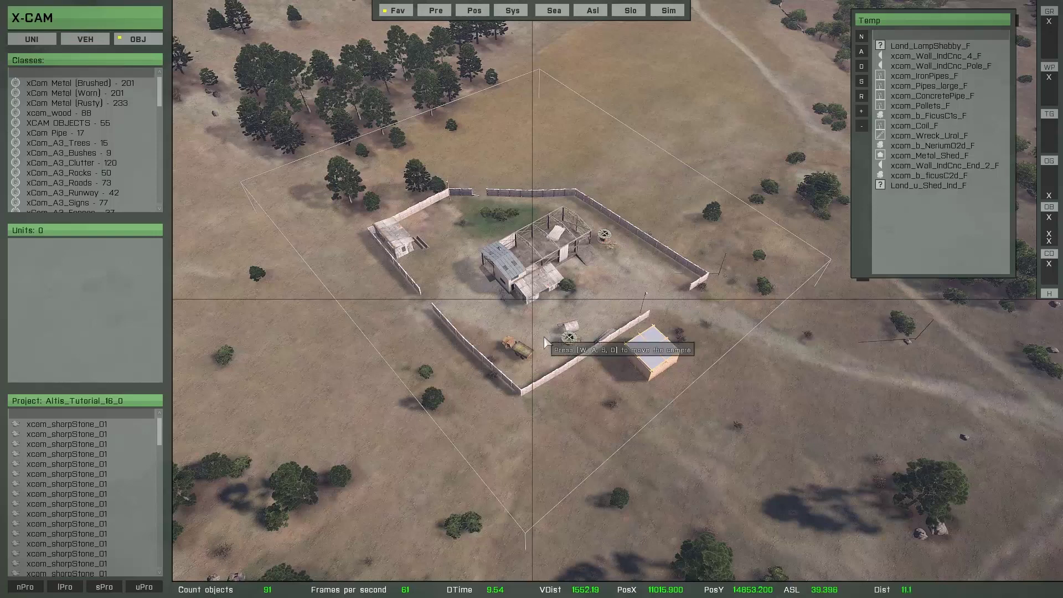
pyautogui.press('space')
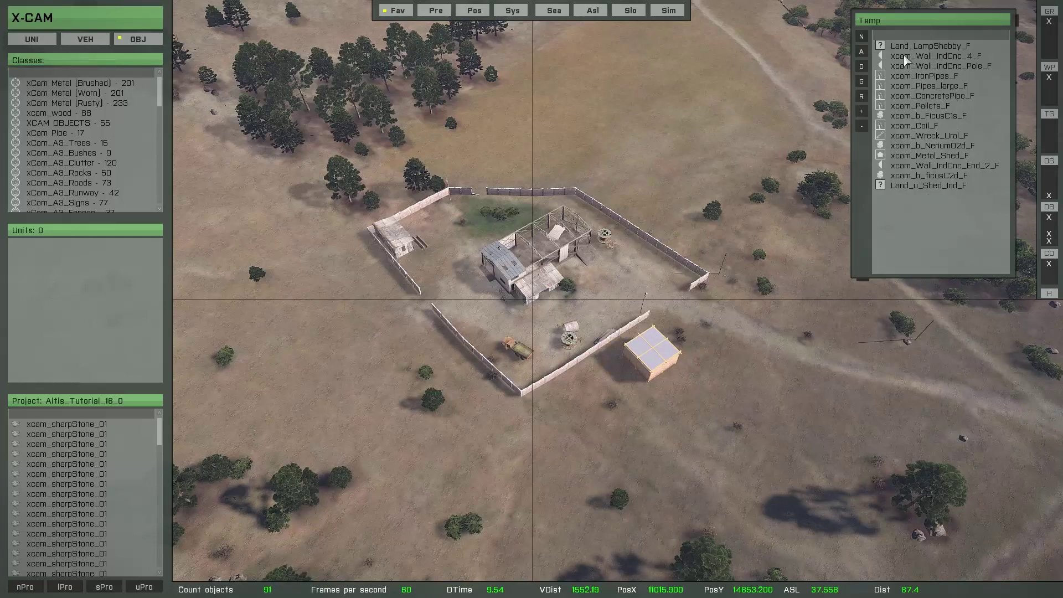
# - Open the prompt to save the Temp list as a new favorite, cancel it and return to the Favorites list
pyautogui.click(862, 43)
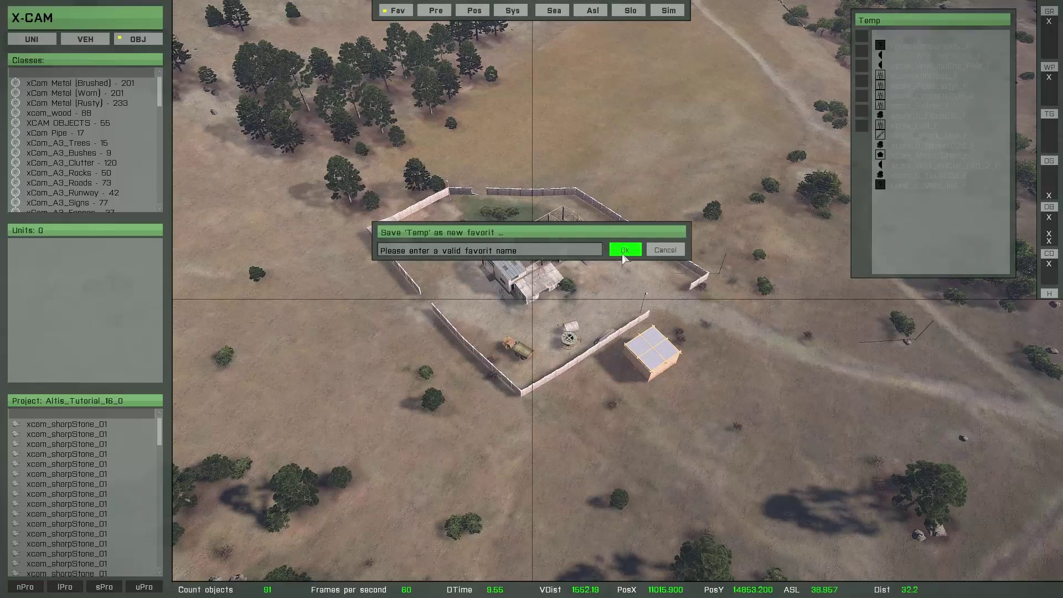
pyautogui.click(665, 251)
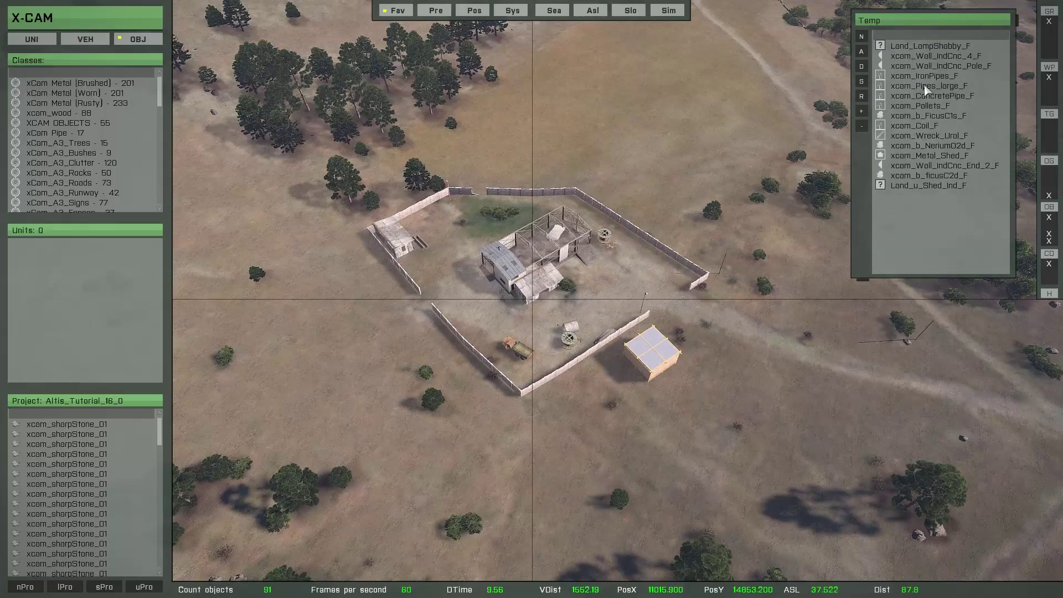
pyautogui.rightClick(922, 203)
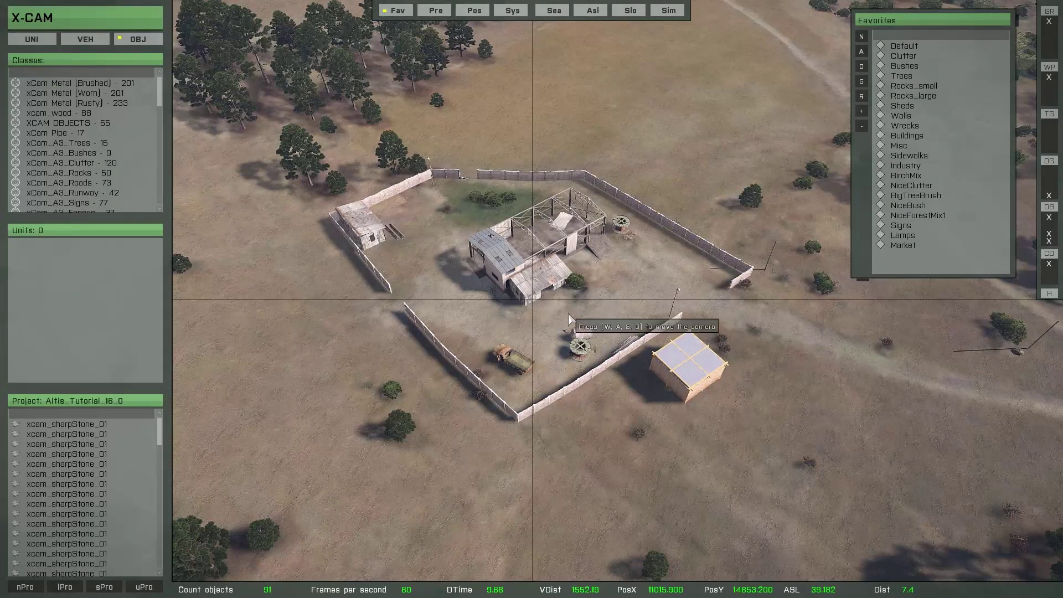
# - Box-select the project objects around the shelter outside the fenced yard and clear the selection
pyautogui.press('Return')
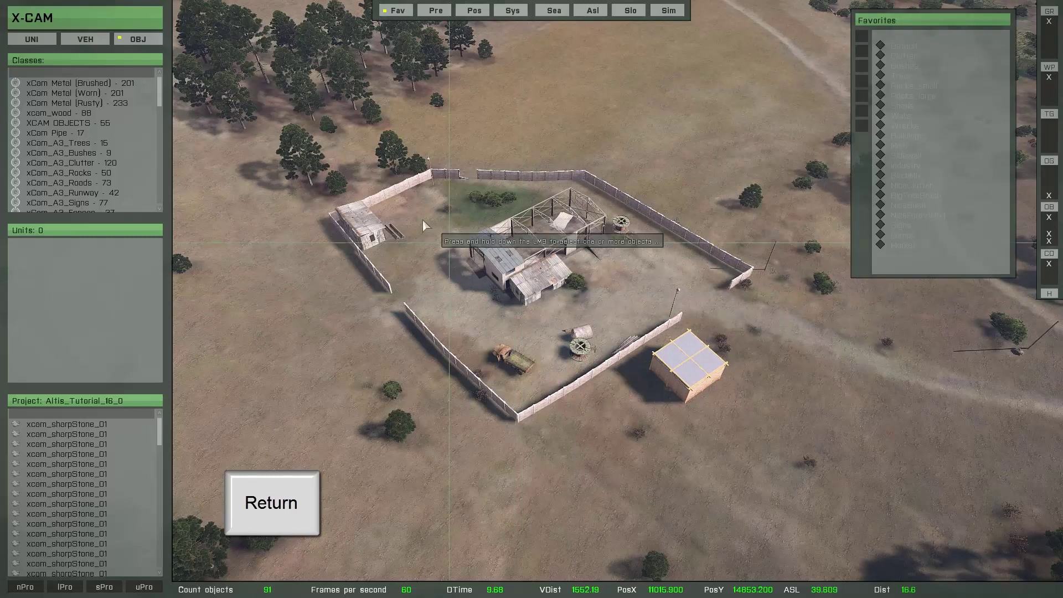
pyautogui.moveTo(465, 246); pyautogui.dragTo(805, 466)
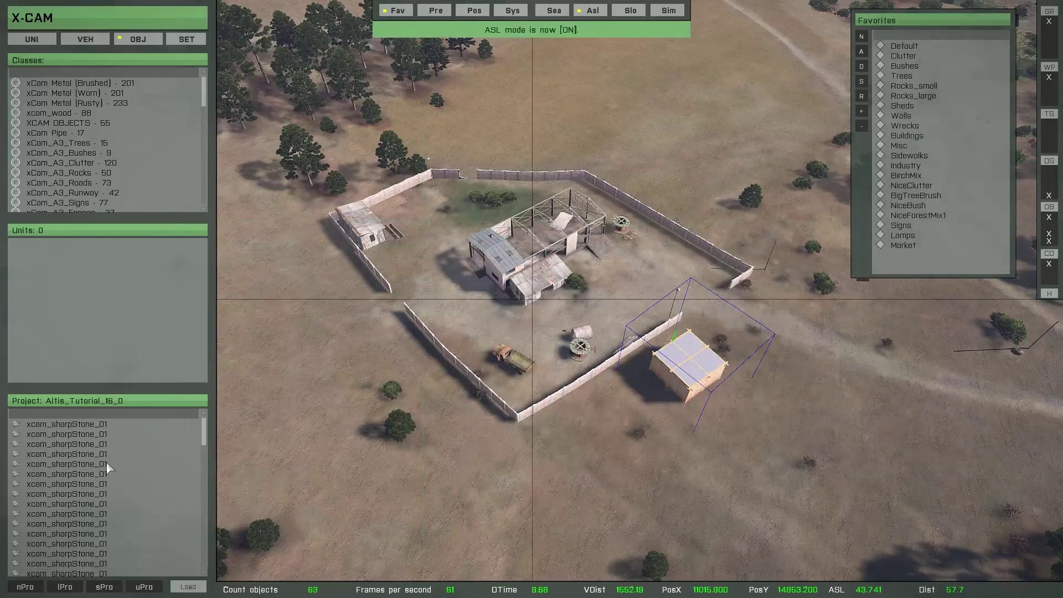
pyautogui.click(626, 447)
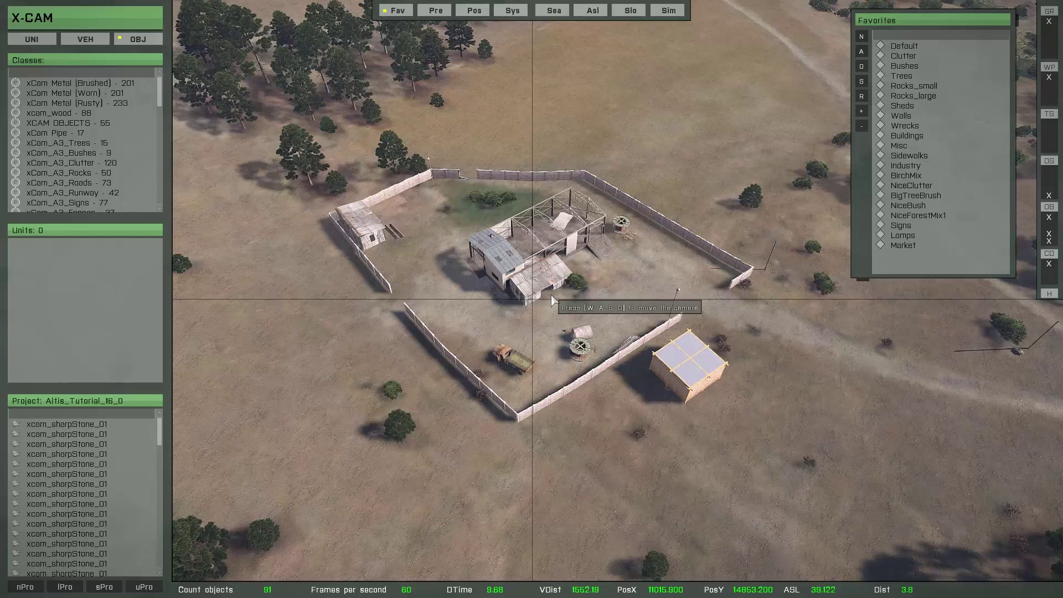
# - Box-select the fenced yard's map objects to collect their classes in the Temp list, and cancel the prompt to save it as a new favorite
pyautogui.press('shift')
pyautogui.hotkey('shift', 'Return')
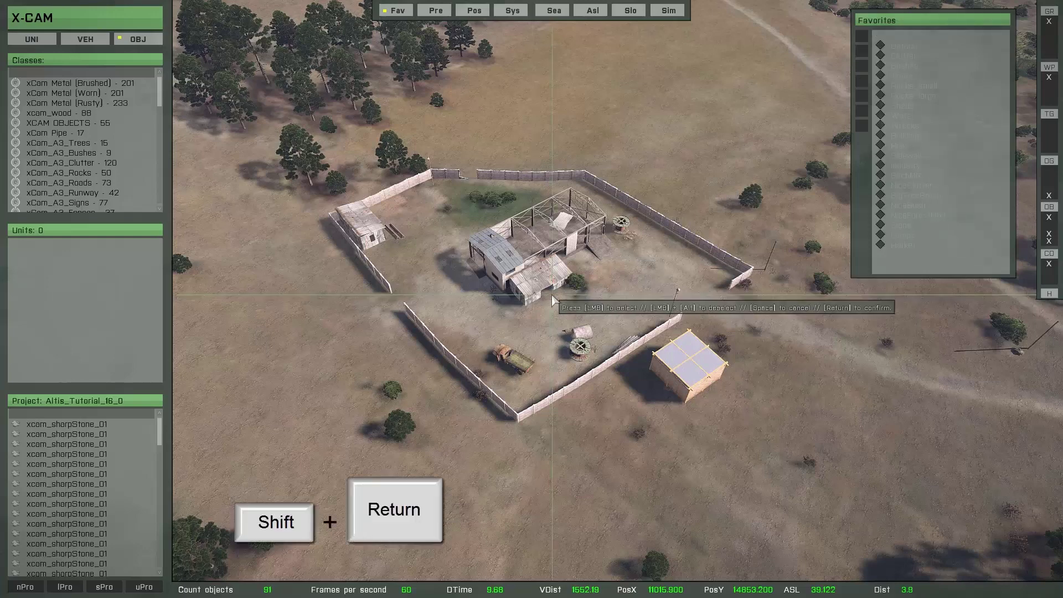
pyautogui.moveTo(273, 131)
pyautogui.mouseDown()
pyautogui.moveTo(772, 374)
pyautogui.moveTo(836, 446)
pyautogui.moveTo(819, 446)
pyautogui.mouseUp()
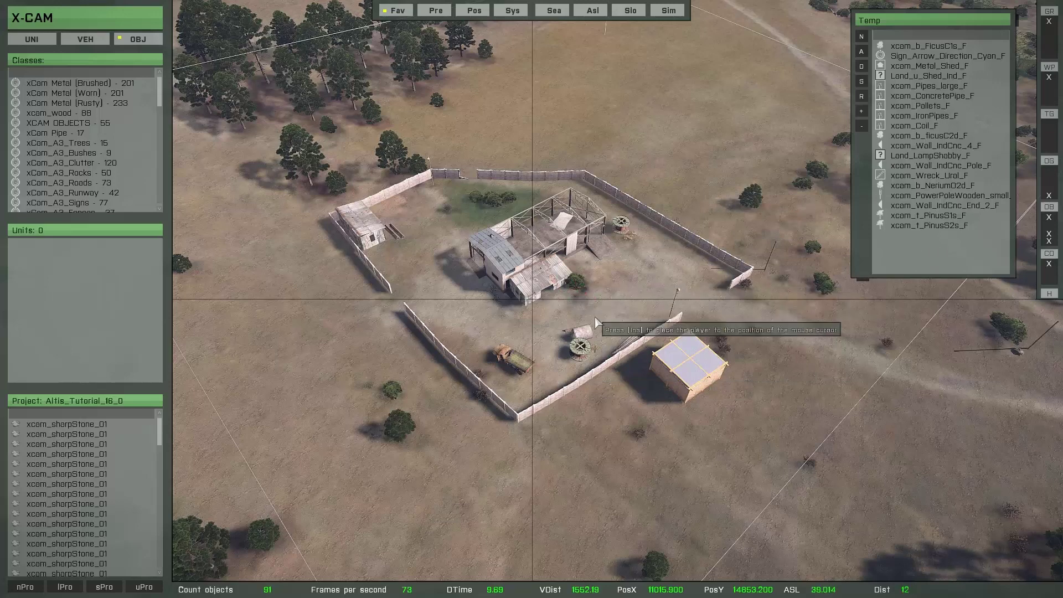
pyautogui.press('space')
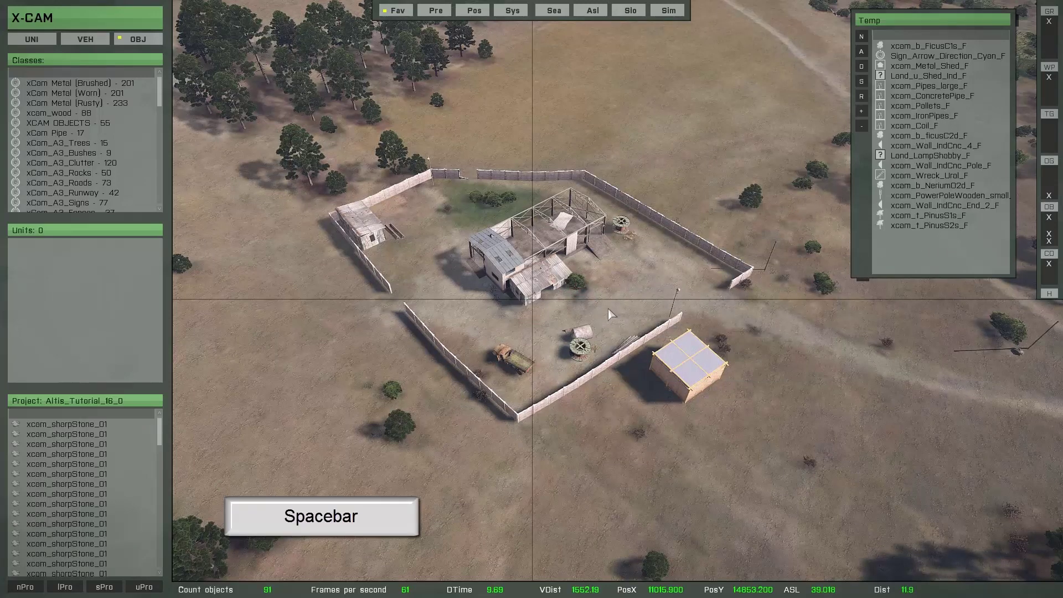
pyautogui.click(867, 38)
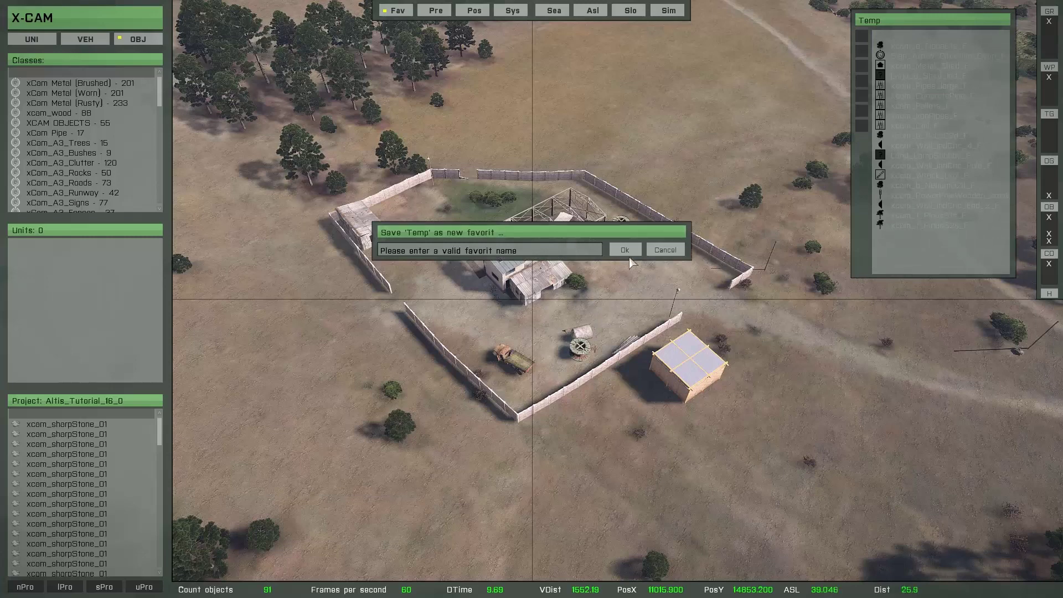
pyautogui.click(665, 250)
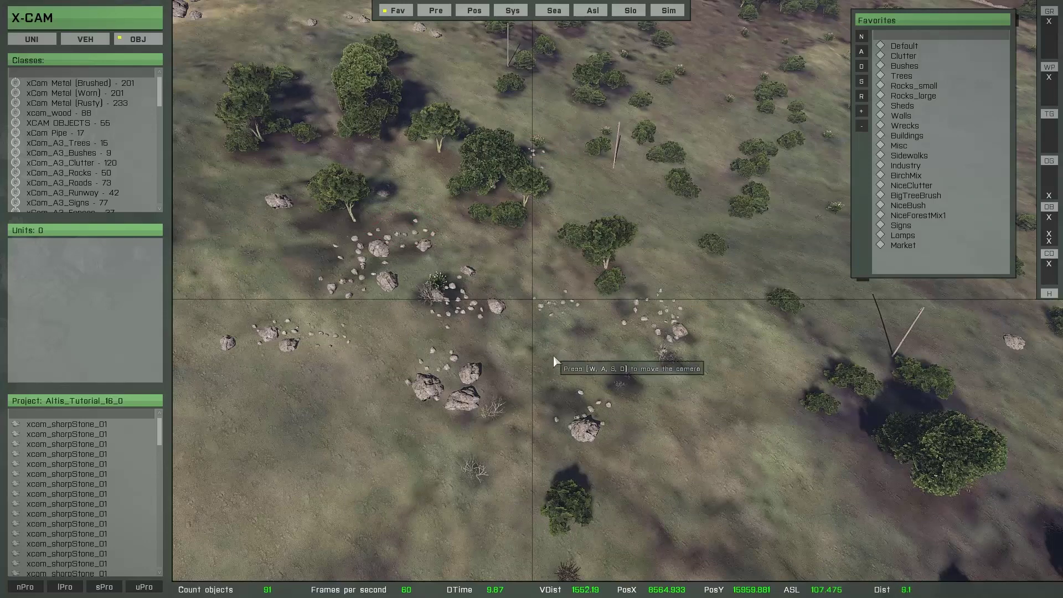
# - Brush-select the rocks, bushes and trees on the hillside to collect their classes in the Temp list
pyautogui.moveTo(554, 356); pyautogui.dragTo(736, 347, button='right')
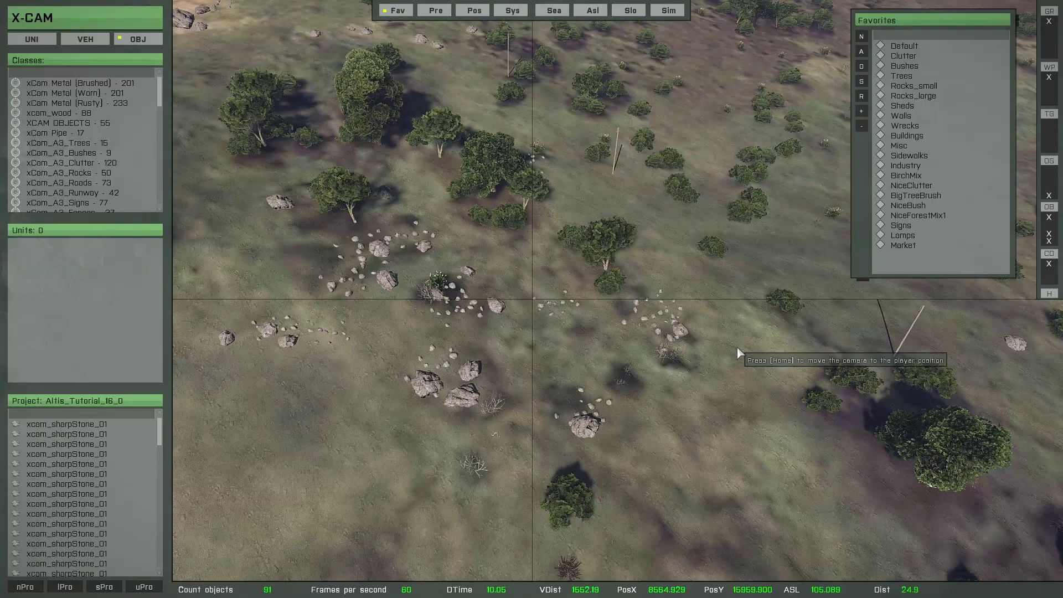
pyautogui.hotkey('shift', 't')
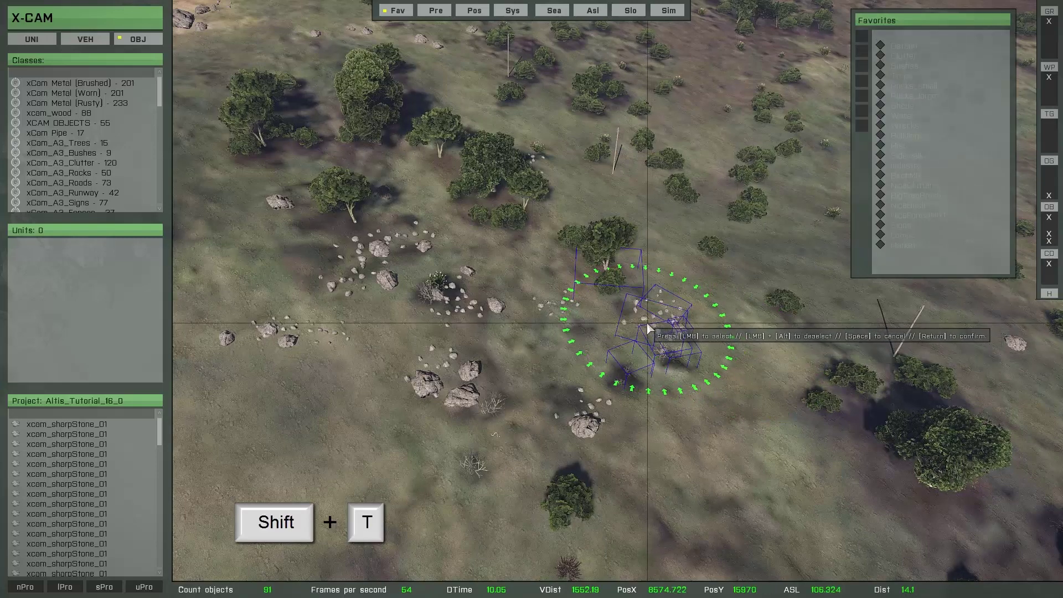
pyautogui.moveTo(642, 320)
pyautogui.mouseDown()
pyautogui.moveTo(523, 374)
pyautogui.moveTo(476, 360)
pyautogui.moveTo(424, 301)
pyautogui.moveTo(324, 311)
pyautogui.moveTo(348, 294)
pyautogui.moveTo(327, 239)
pyautogui.moveTo(443, 221)
pyautogui.moveTo(528, 178)
pyautogui.moveTo(557, 384)
pyautogui.moveTo(523, 437)
pyautogui.moveTo(537, 360)
pyautogui.mouseUp()
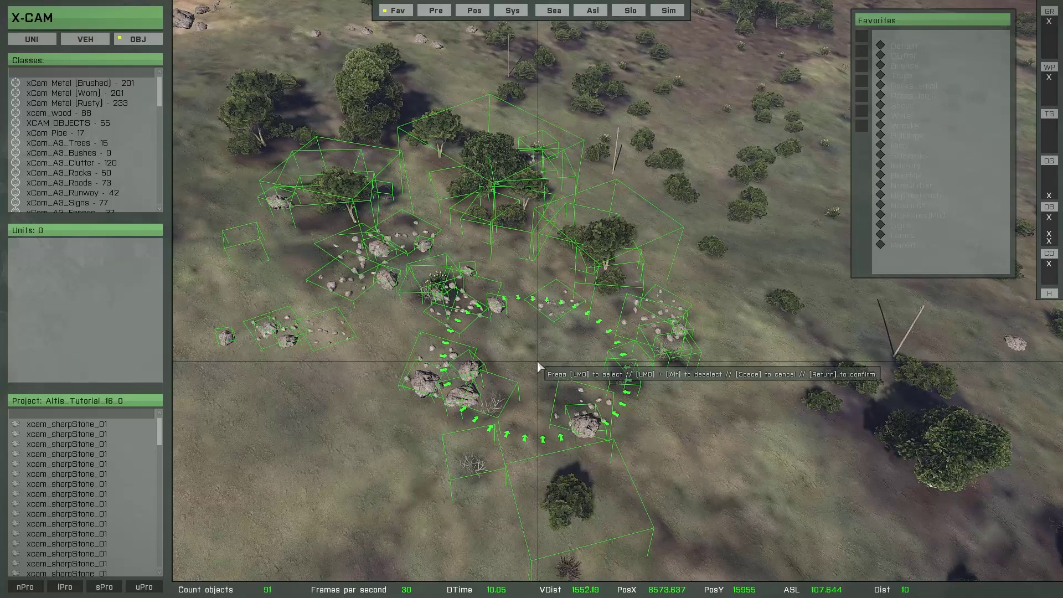
pyautogui.press('Return')
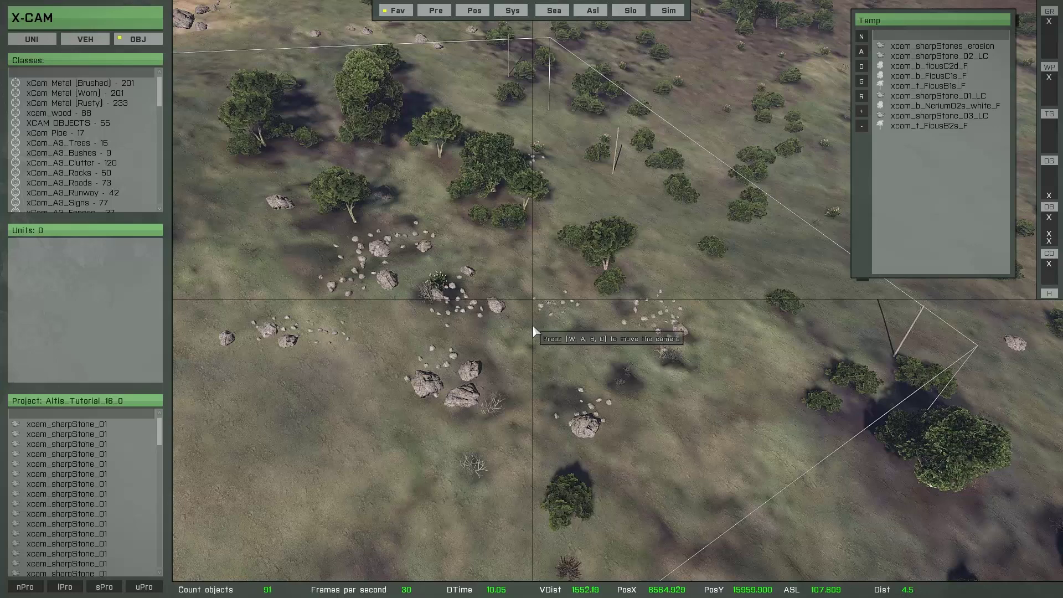
# - Paint objects from the Temp list with the brush over the open hillside near the sampled rocks and confirm them
pyautogui.press('o')
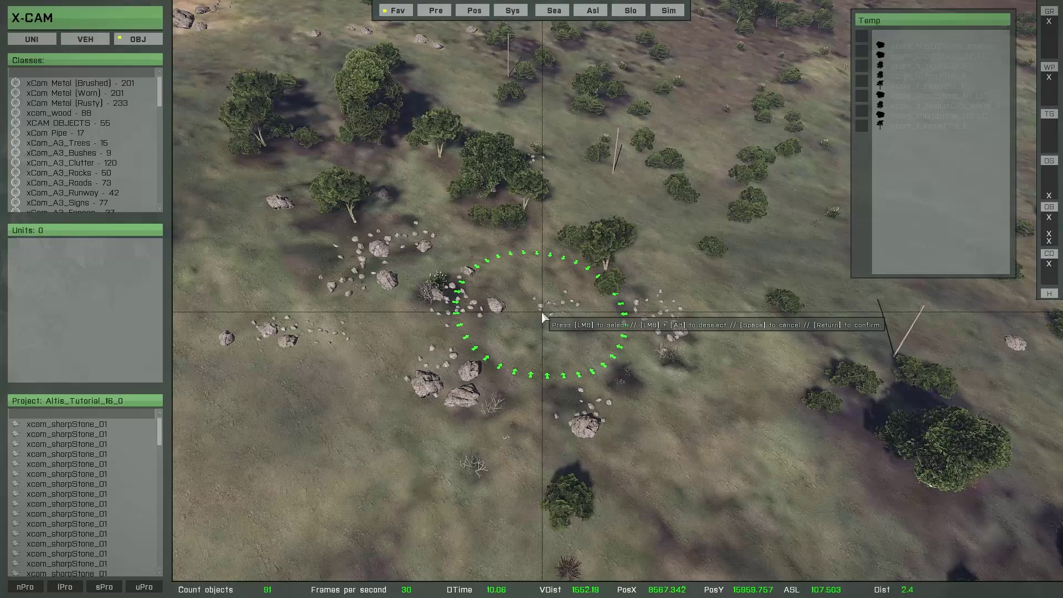
pyautogui.press('w')
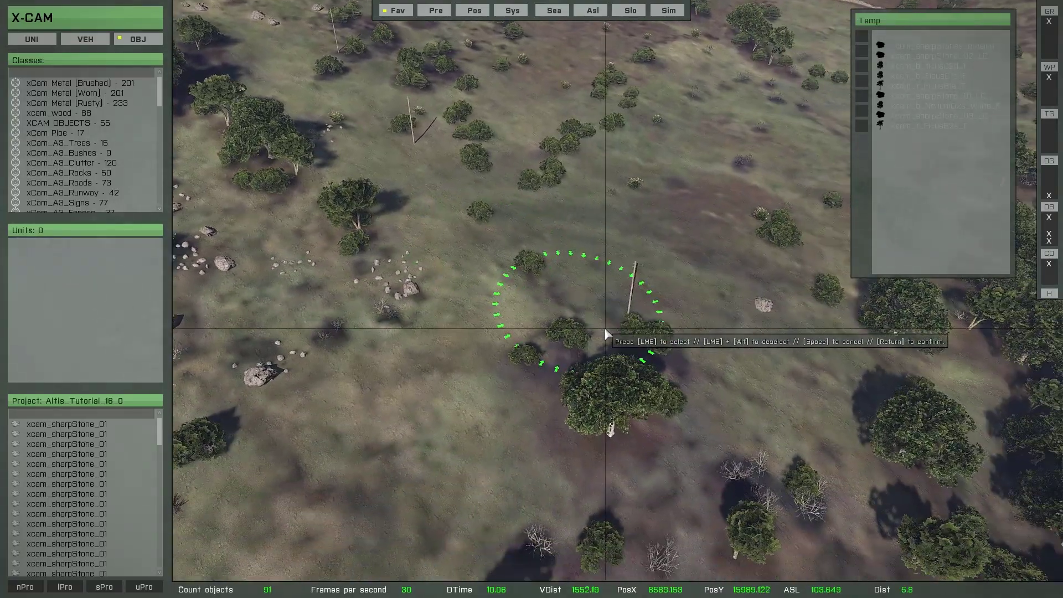
pyautogui.press('s')
pyautogui.press('a')
pyautogui.moveTo(601, 258)
pyautogui.mouseDown()
pyautogui.moveTo(565, 281)
pyautogui.moveTo(570, 332)
pyautogui.moveTo(451, 343)
pyautogui.moveTo(377, 309)
pyautogui.moveTo(358, 339)
pyautogui.mouseUp()
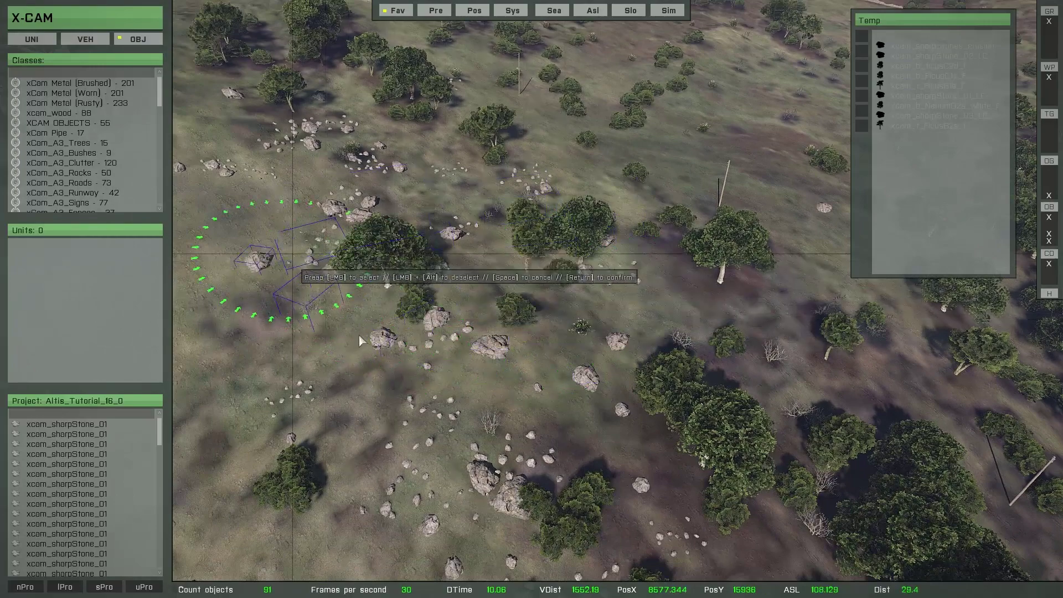
pyautogui.press('s')
pyautogui.press('a')
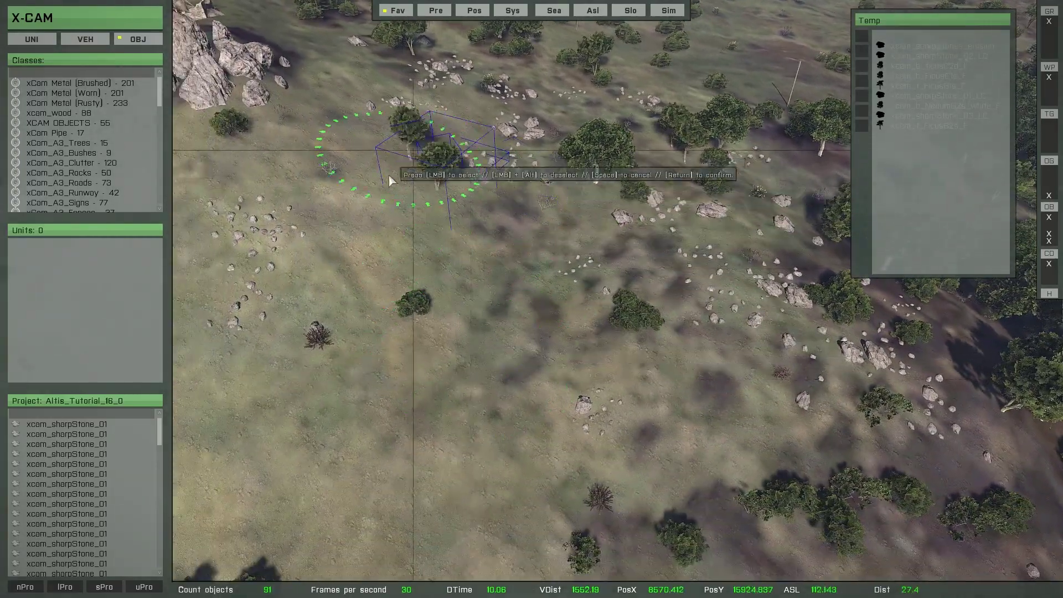
pyautogui.moveTo(389, 175)
pyautogui.mouseDown()
pyautogui.moveTo(498, 213)
pyautogui.moveTo(423, 241)
pyautogui.mouseUp()
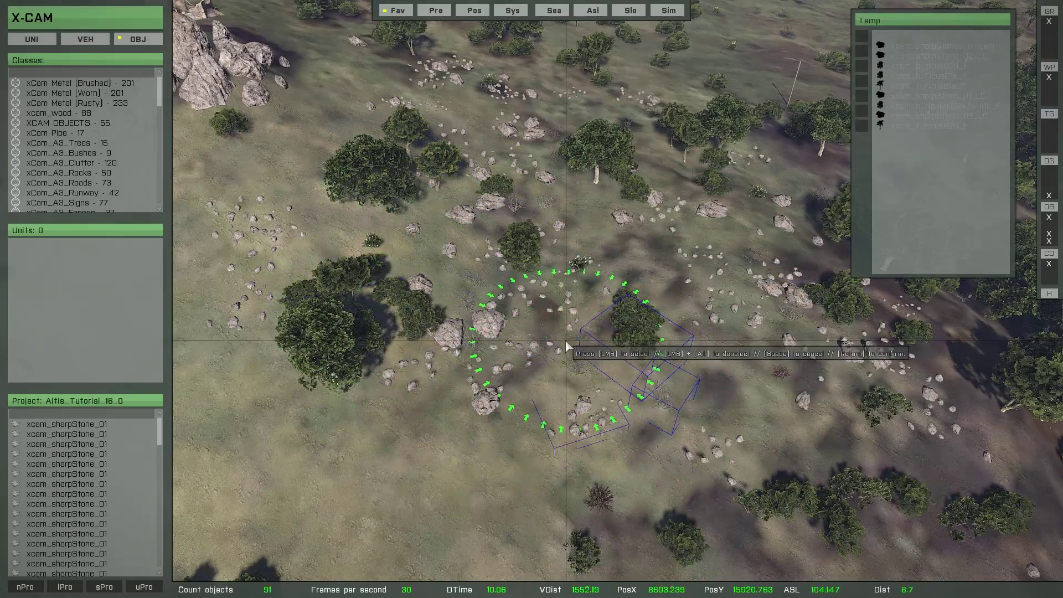
pyautogui.press('Return')
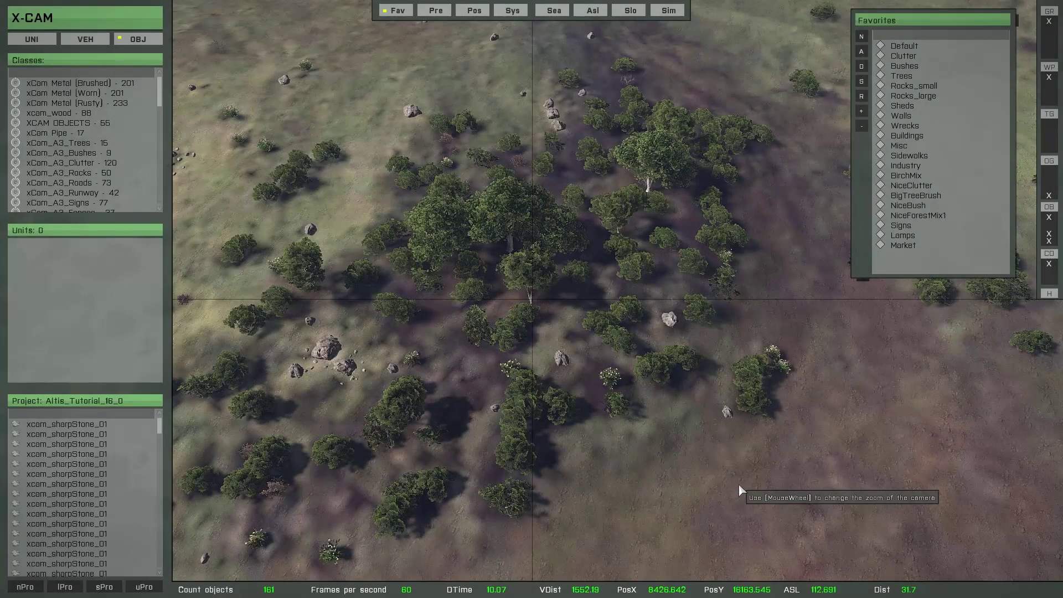
# - Box-select the whole grove of trees, bushes and rocks to collect its classes in the Temp list
pyautogui.hotkey('shift', 'Return')
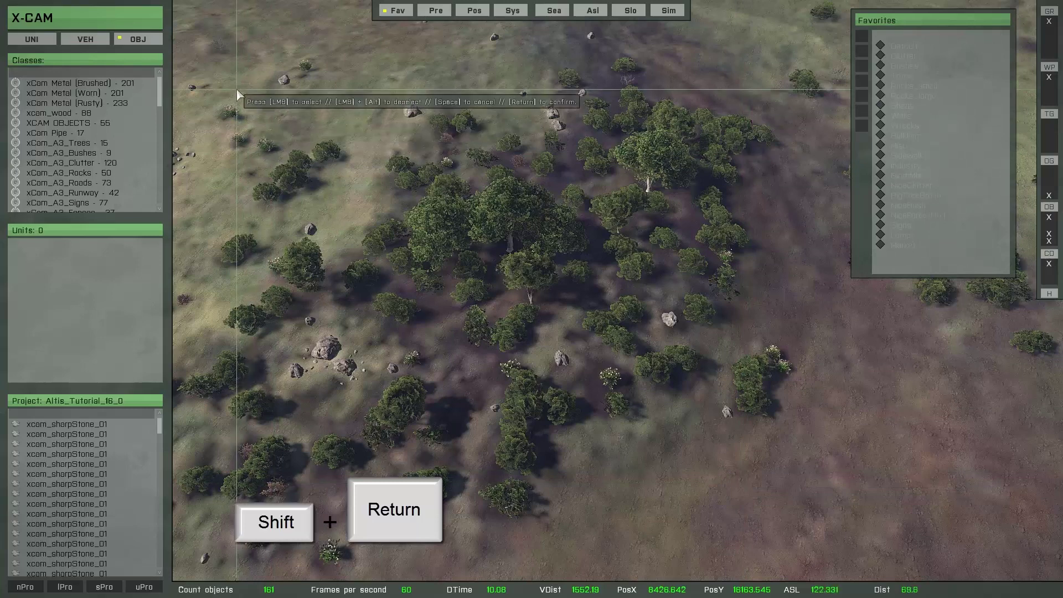
pyautogui.moveTo(236, 89)
pyautogui.mouseDown()
pyautogui.moveTo(244, 110)
pyautogui.moveTo(690, 356)
pyautogui.moveTo(786, 444)
pyautogui.moveTo(805, 513)
pyautogui.mouseUp()
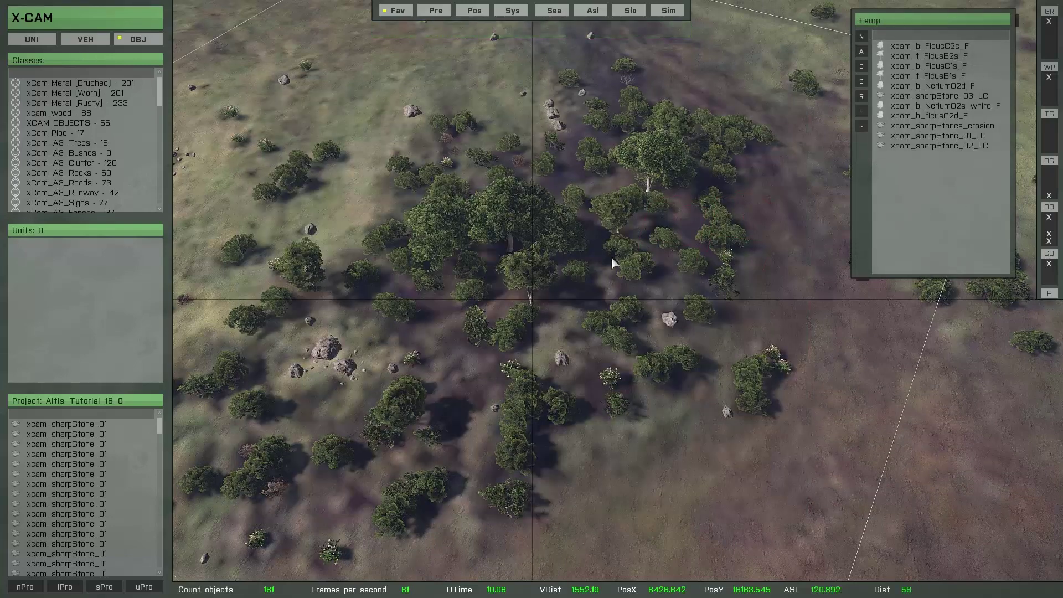
# - Paint trees, bushes and rocks from the Temp list with the brush across the open ground around the grove and confirm them
pyautogui.press('o')
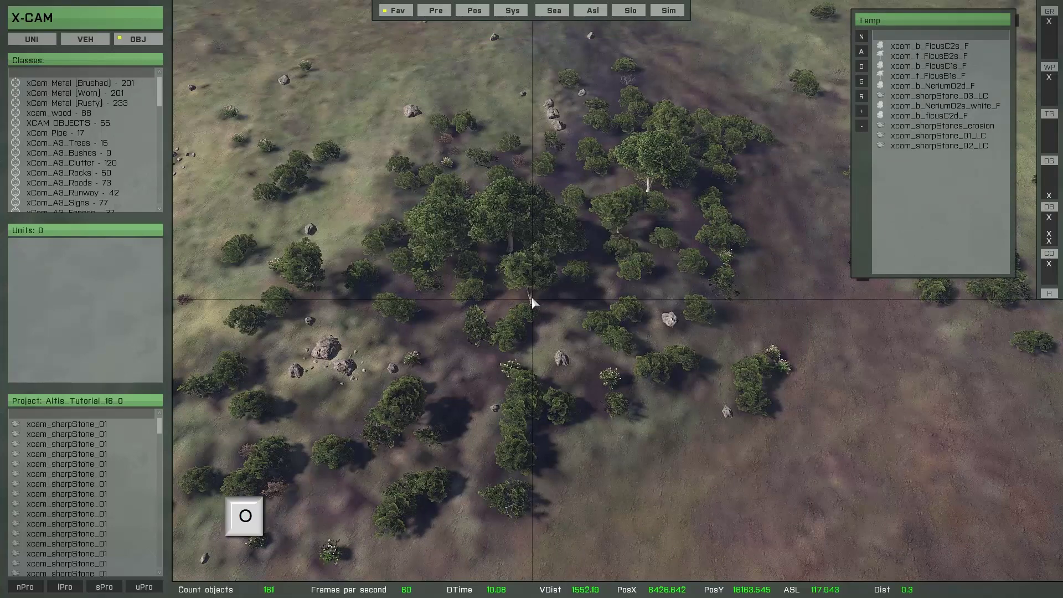
pyautogui.press('s')
pyautogui.press('d')
pyautogui.moveTo(699, 180)
pyautogui.mouseDown()
pyautogui.moveTo(709, 195)
pyautogui.moveTo(704, 235)
pyautogui.moveTo(649, 352)
pyautogui.moveTo(515, 433)
pyautogui.moveTo(769, 340)
pyautogui.moveTo(639, 463)
pyautogui.moveTo(390, 488)
pyautogui.moveTo(658, 484)
pyautogui.moveTo(656, 317)
pyautogui.moveTo(547, 421)
pyautogui.moveTo(689, 332)
pyautogui.moveTo(549, 420)
pyautogui.mouseUp()
pyautogui.press('s')
pyautogui.press('w')
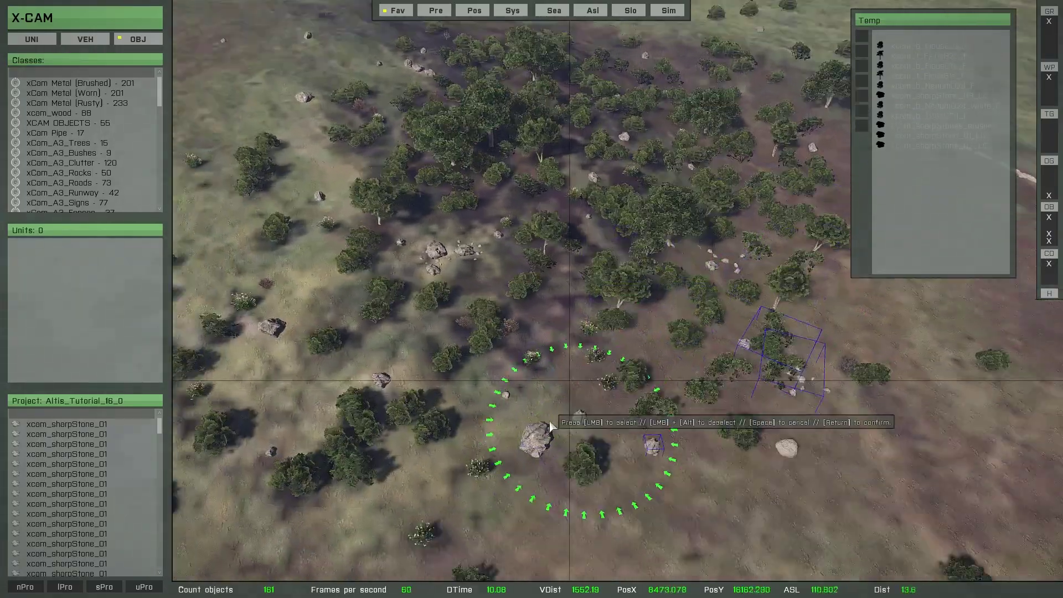
pyautogui.press('a')
pyautogui.moveTo(629, 426); pyautogui.dragTo(691, 403, button='right')
pyautogui.moveTo(533, 363)
pyautogui.mouseDown()
pyautogui.moveTo(502, 381)
pyautogui.moveTo(436, 344)
pyautogui.moveTo(513, 459)
pyautogui.mouseUp()
pyautogui.press('s')
pyautogui.press('d')
pyautogui.moveTo(441, 435)
pyautogui.mouseDown()
pyautogui.moveTo(588, 267)
pyautogui.moveTo(570, 382)
pyautogui.moveTo(337, 243)
pyautogui.moveTo(294, 173)
pyautogui.moveTo(307, 131)
pyautogui.moveTo(252, 254)
pyautogui.moveTo(321, 424)
pyautogui.moveTo(434, 238)
pyautogui.moveTo(569, 257)
pyautogui.moveTo(679, 446)
pyautogui.mouseUp()
pyautogui.press('s')
pyautogui.moveTo(607, 277)
pyautogui.mouseDown()
pyautogui.moveTo(712, 202)
pyautogui.moveTo(796, 166)
pyautogui.mouseUp()
pyautogui.press('d')
pyautogui.moveTo(796, 166)
pyautogui.mouseDown(button='right')
pyautogui.moveTo(726, 305)
pyautogui.moveTo(520, 412)
pyautogui.mouseUp(button='right')
pyautogui.moveTo(520, 412)
pyautogui.mouseDown()
pyautogui.moveTo(526, 332)
pyautogui.moveTo(650, 139)
pyautogui.moveTo(615, 64)
pyautogui.moveTo(594, 77)
pyautogui.moveTo(676, 103)
pyautogui.moveTo(580, 286)
pyautogui.moveTo(411, 311)
pyautogui.mouseUp()
pyautogui.press('Return')
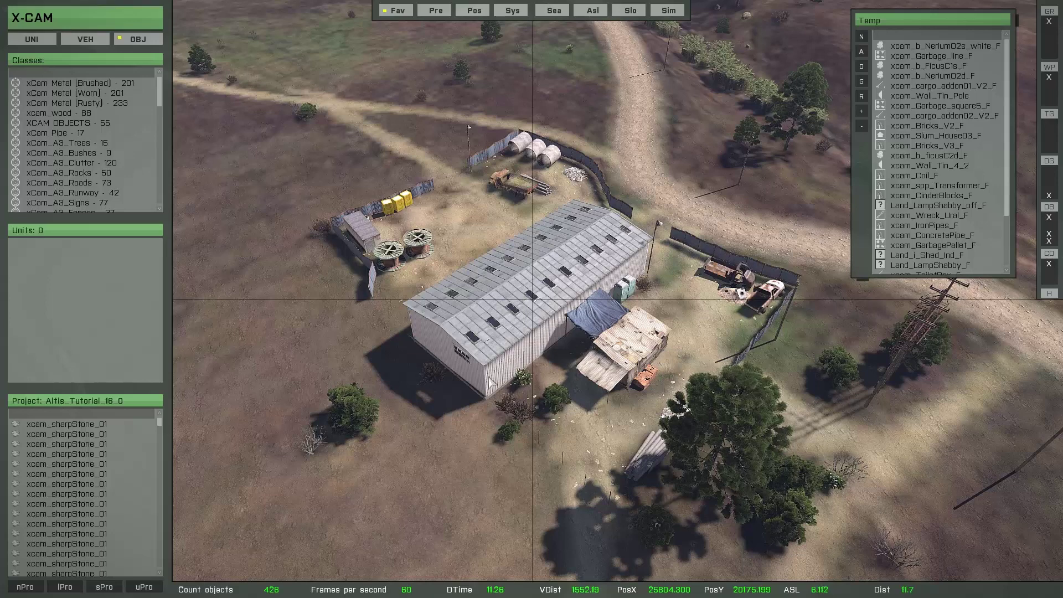
# - Brush-select the large warehouse and the objects in its surrounding yard, and copy the selection into the project
pyautogui.hotkey('shift', 't')
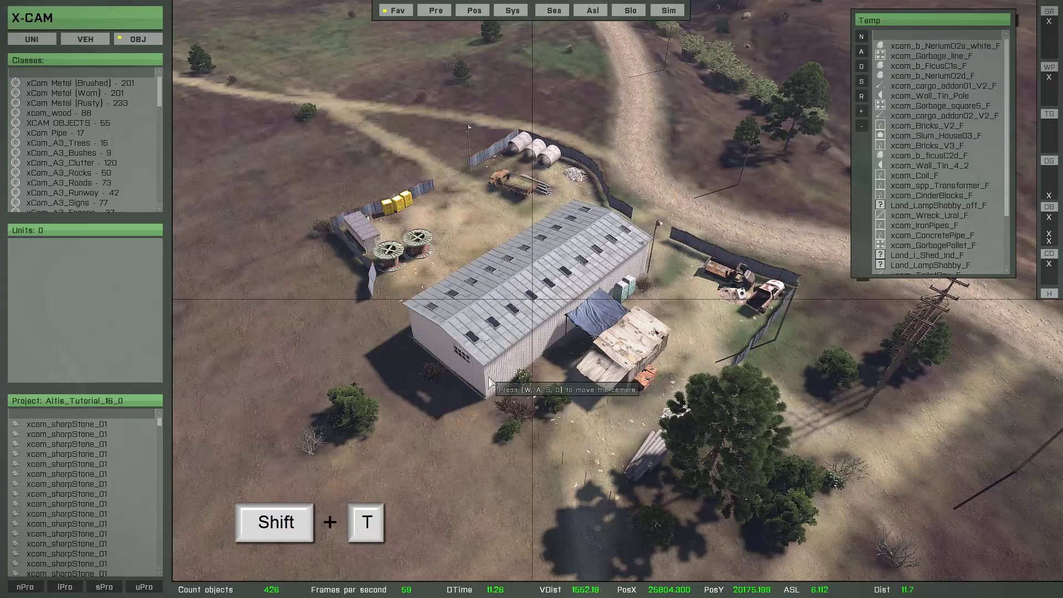
pyautogui.moveTo(605, 391)
pyautogui.mouseDown()
pyautogui.moveTo(492, 370)
pyautogui.moveTo(443, 340)
pyautogui.moveTo(376, 396)
pyautogui.moveTo(346, 355)
pyautogui.moveTo(391, 238)
pyautogui.moveTo(521, 172)
pyautogui.moveTo(587, 200)
pyautogui.moveTo(786, 361)
pyautogui.moveTo(581, 434)
pyautogui.moveTo(537, 310)
pyautogui.mouseUp()
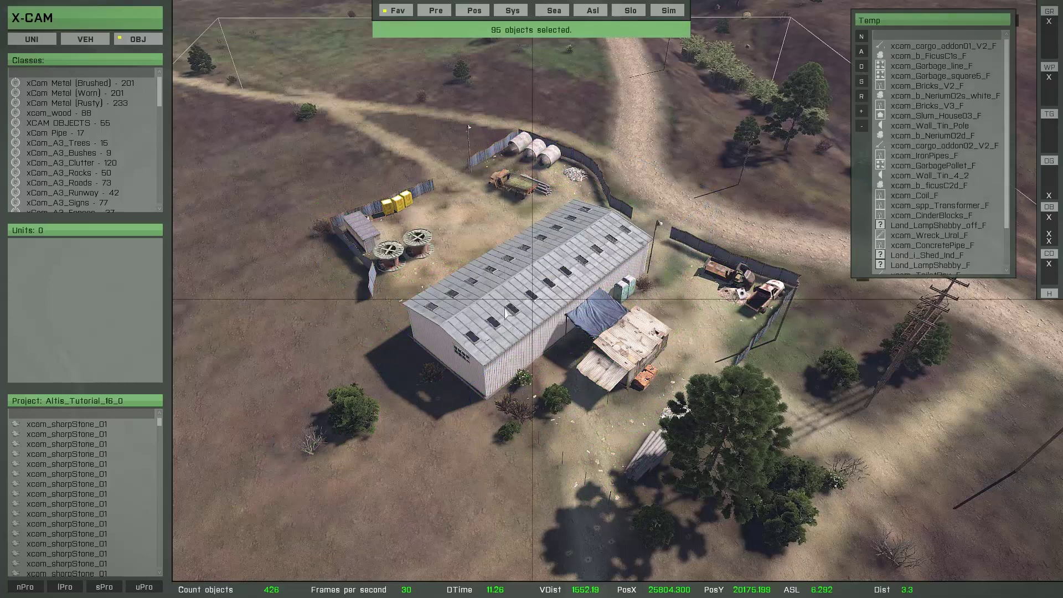
pyautogui.press('c')
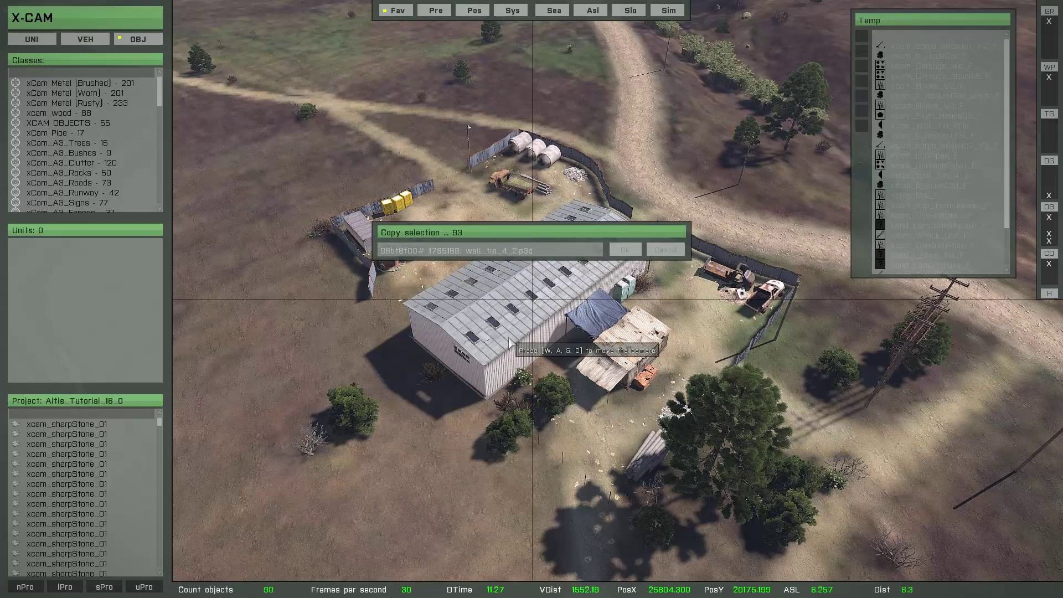
# - Move the copied warehouse and yard objects as a group away from the originals
pyautogui.scroll(3, 545, 354)
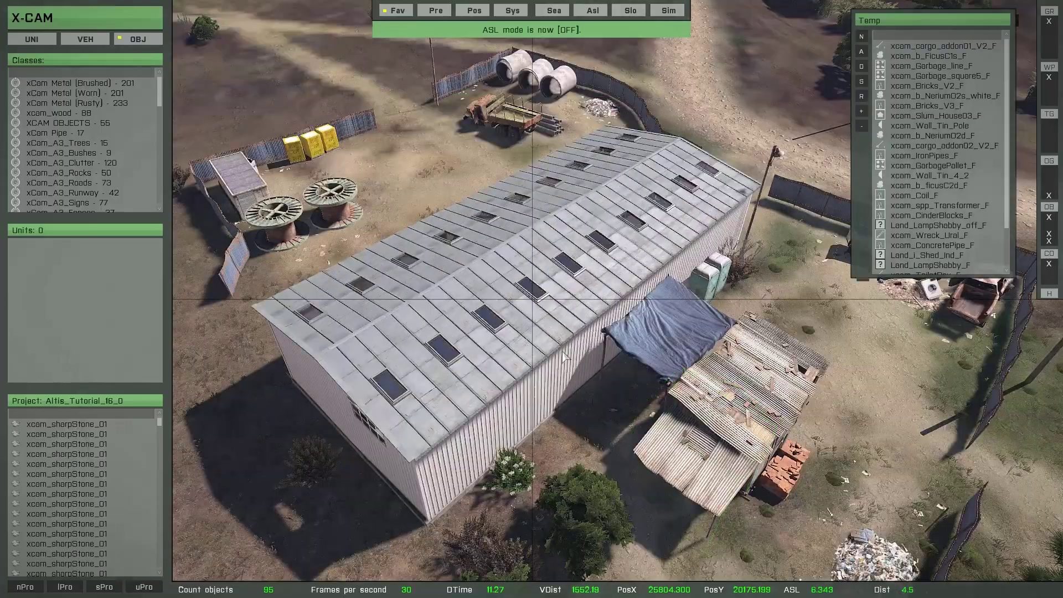
pyautogui.moveTo(564, 357); pyautogui.dragTo(535, 336)
pyautogui.press('a')
pyautogui.moveTo(534, 336); pyautogui.dragTo(608, 337, button='right')
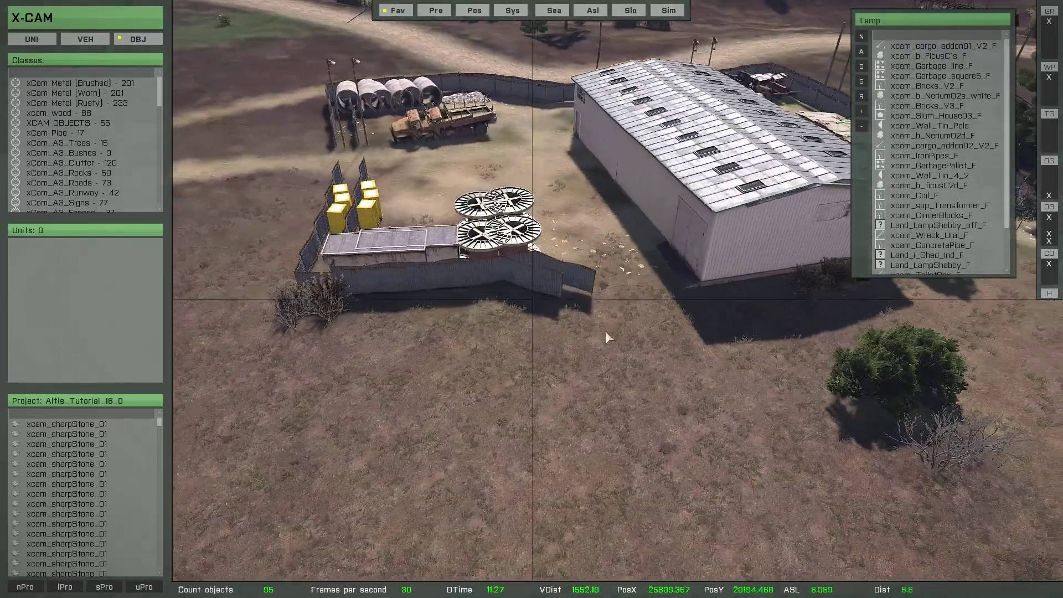
pyautogui.scroll(-5, 605, 332)
pyautogui.moveTo(572, 258); pyautogui.dragTo(487, 501)
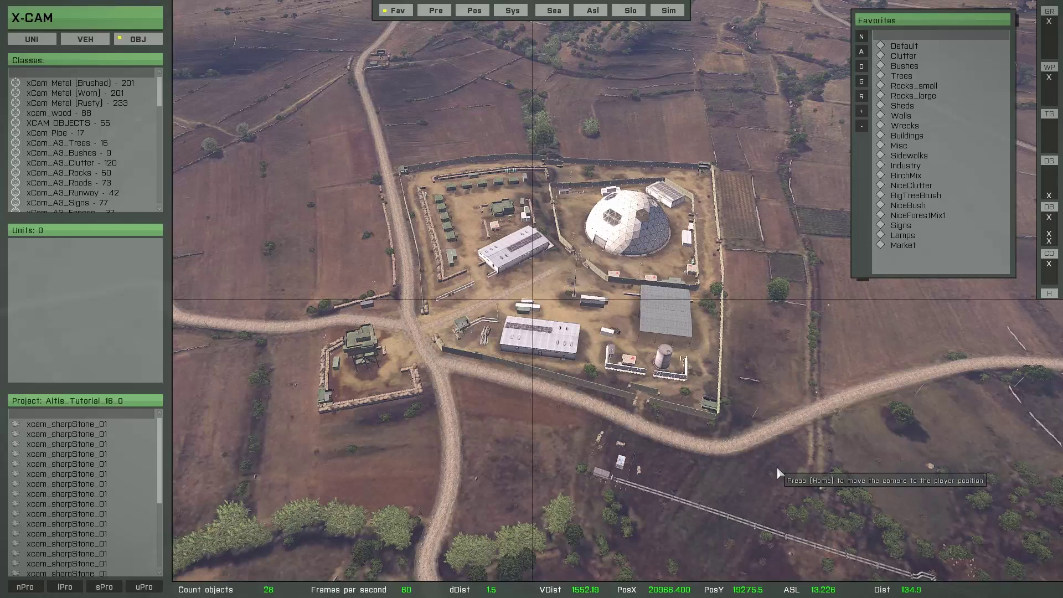
# - Box-select the whole walled base with the dome and its roadside outpost, and copy the selection into the project
pyautogui.hotkey('shift', 'Return')
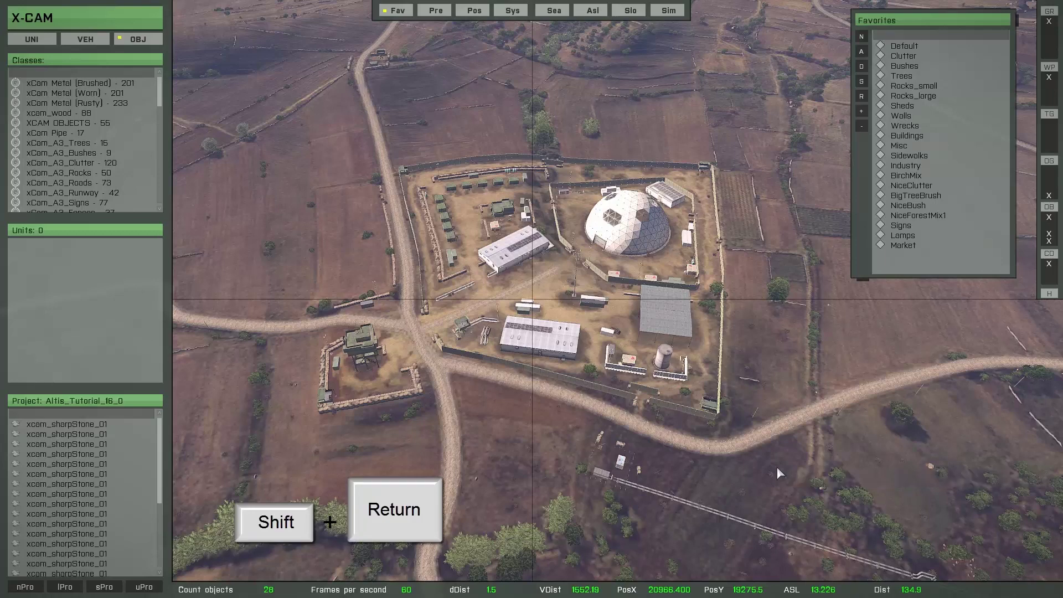
pyautogui.hotkey('shift', 'Return')
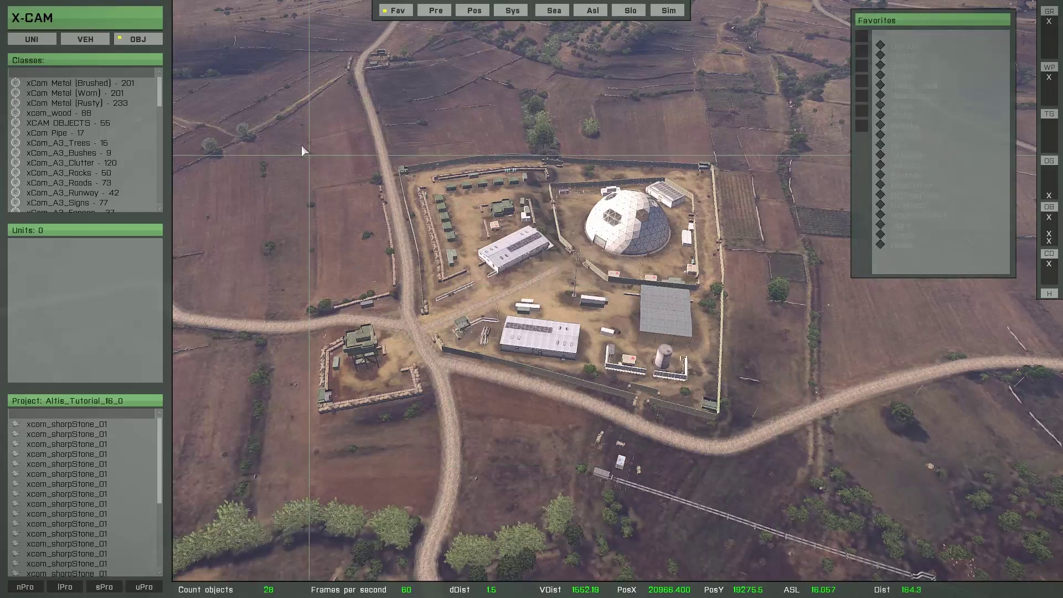
pyautogui.moveTo(296, 133); pyautogui.dragTo(760, 445)
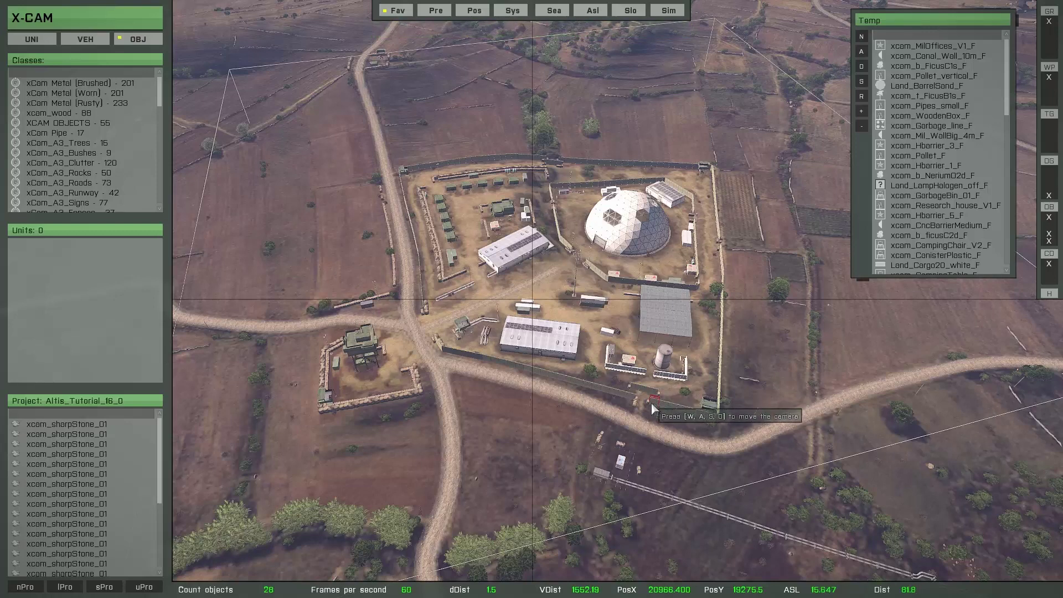
pyautogui.press('c')
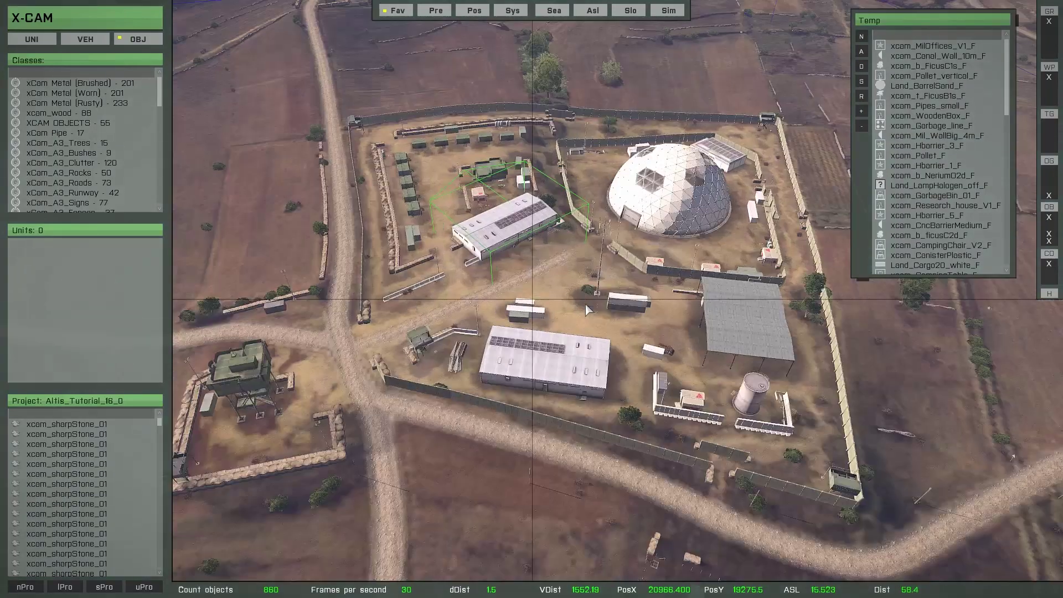
# - Shift the copied base objects off the originals and save the project
pyautogui.scroll(2, 585, 304)
pyautogui.moveTo(586, 306); pyautogui.dragTo(535, 256, button='right')
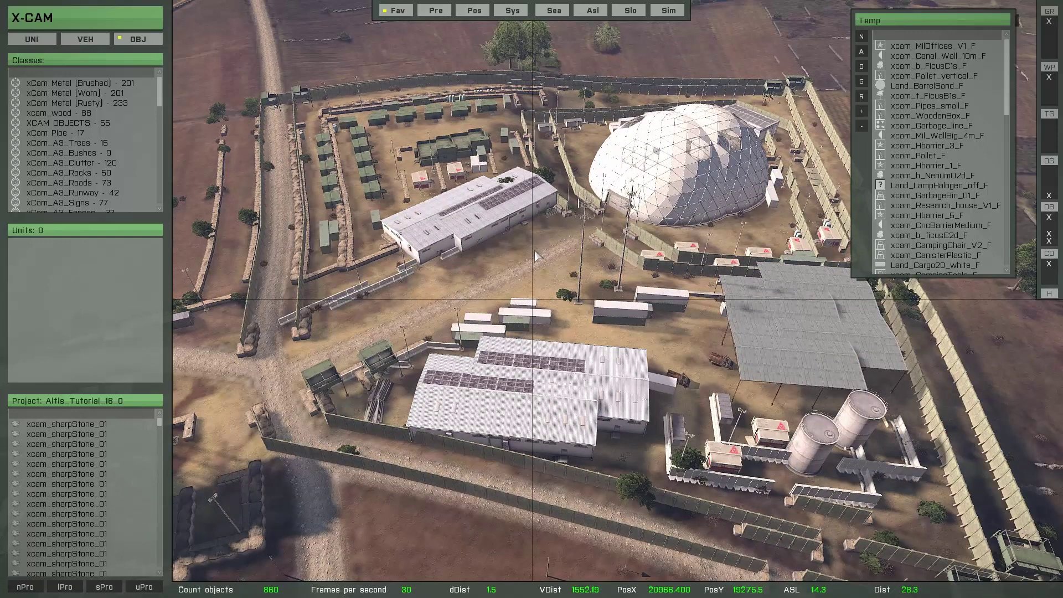
pyautogui.hotkey('ctrl', 's')
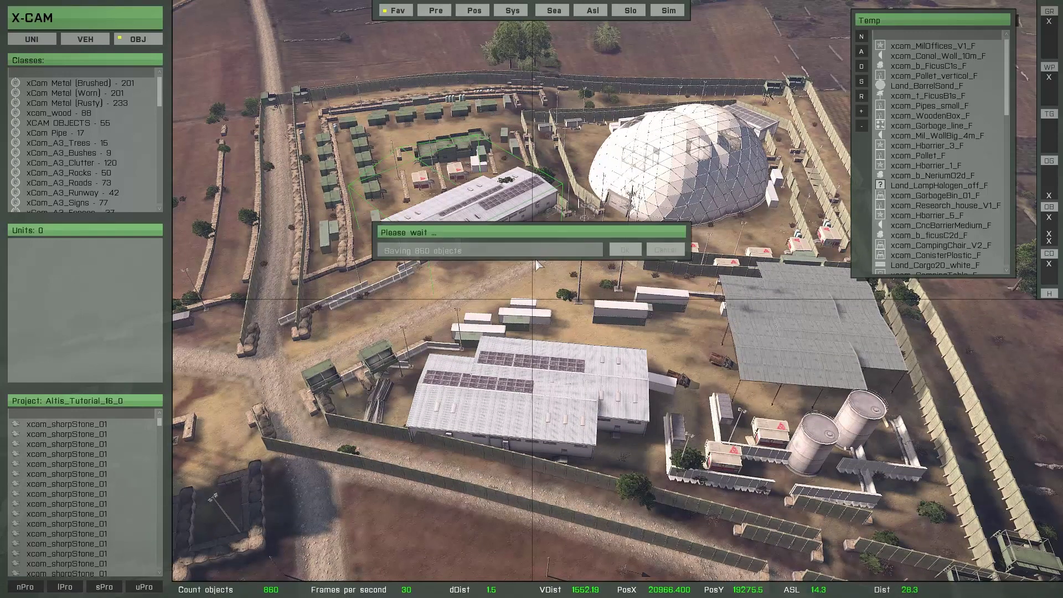
# - Relocate the camera to the open salt flat at Almyra using the overview map
pyautogui.scroll(-5, 543, 286)
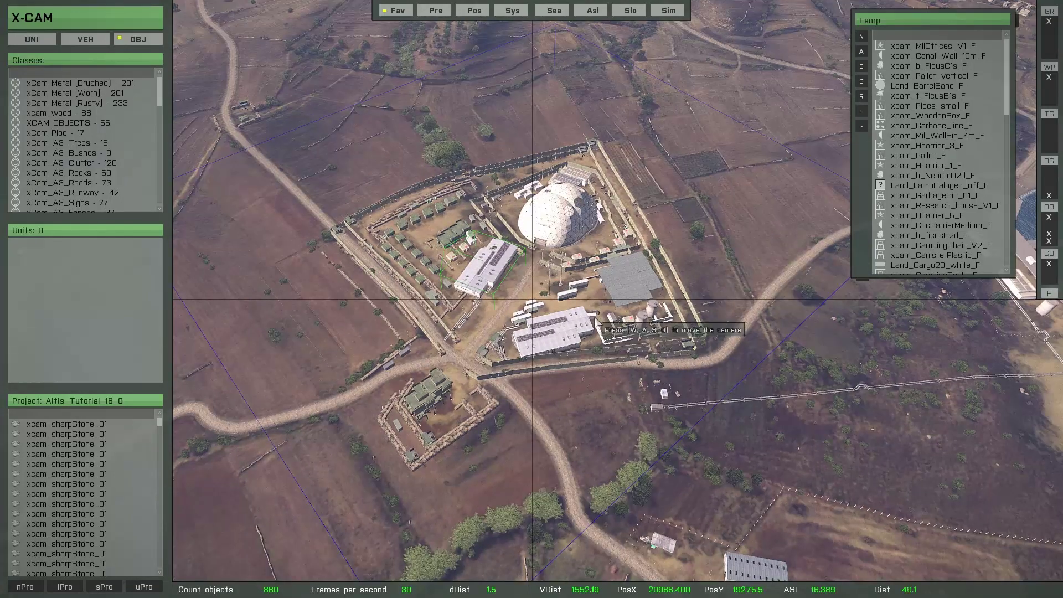
pyautogui.press('m')
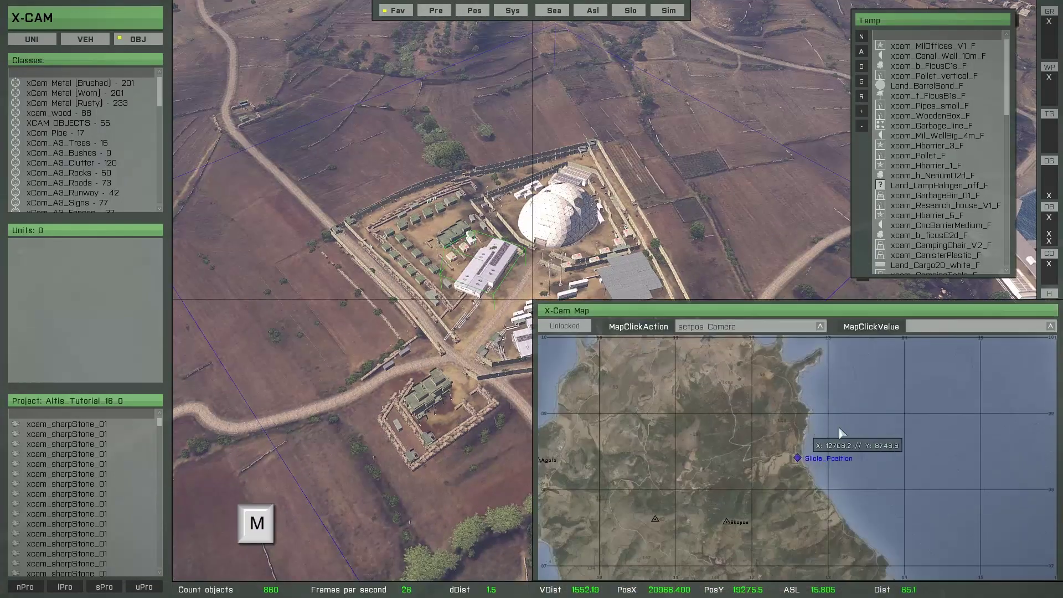
pyautogui.scroll(-4, 838, 422)
pyautogui.scroll(-5, 886, 425)
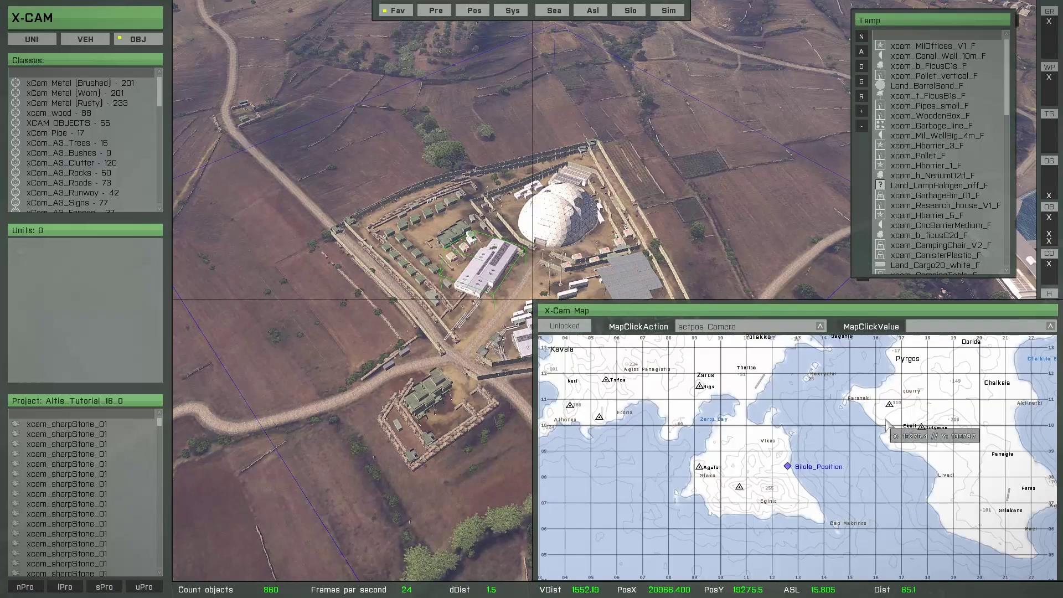
pyautogui.moveTo(916, 406); pyautogui.dragTo(698, 558, button='right')
pyautogui.scroll(10, 786, 426)
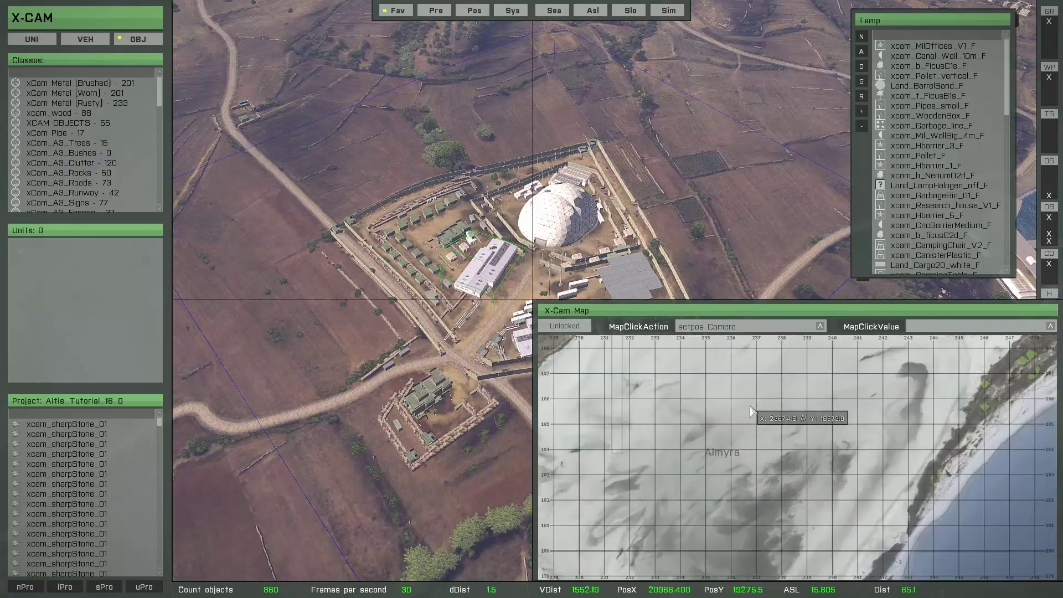
pyautogui.click(751, 408)
pyautogui.press('m')
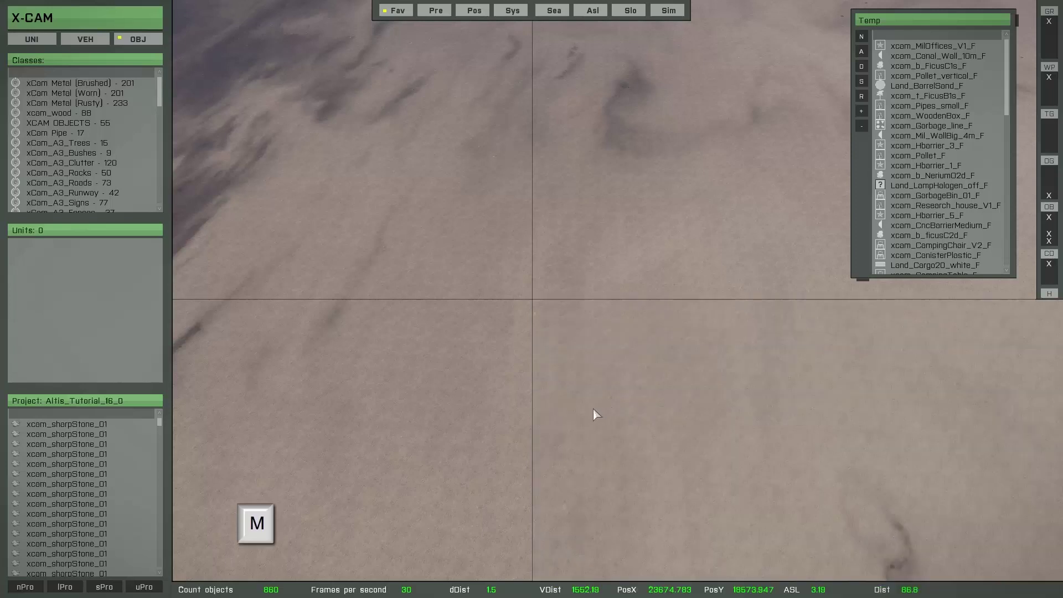
# - Place the whole copied base group on the empty ground of the Almyra salt flat and release it there
pyautogui.moveTo(593, 410); pyautogui.dragTo(565, 383, button='right')
pyautogui.moveTo(669, 384); pyautogui.dragTo(595, 356, button='right')
pyautogui.press('w')
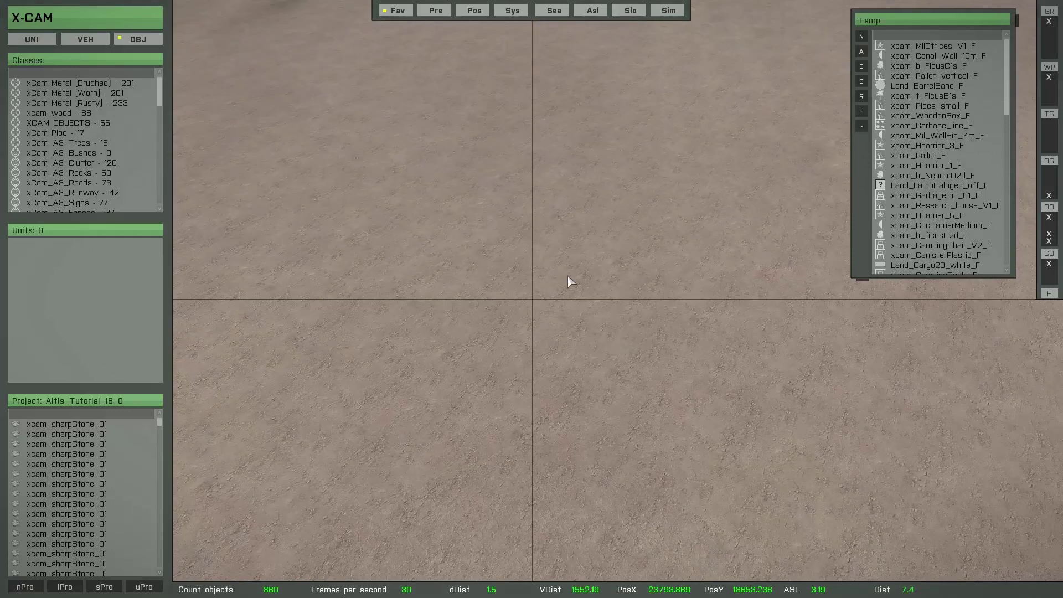
pyautogui.scroll(-3, 566, 277)
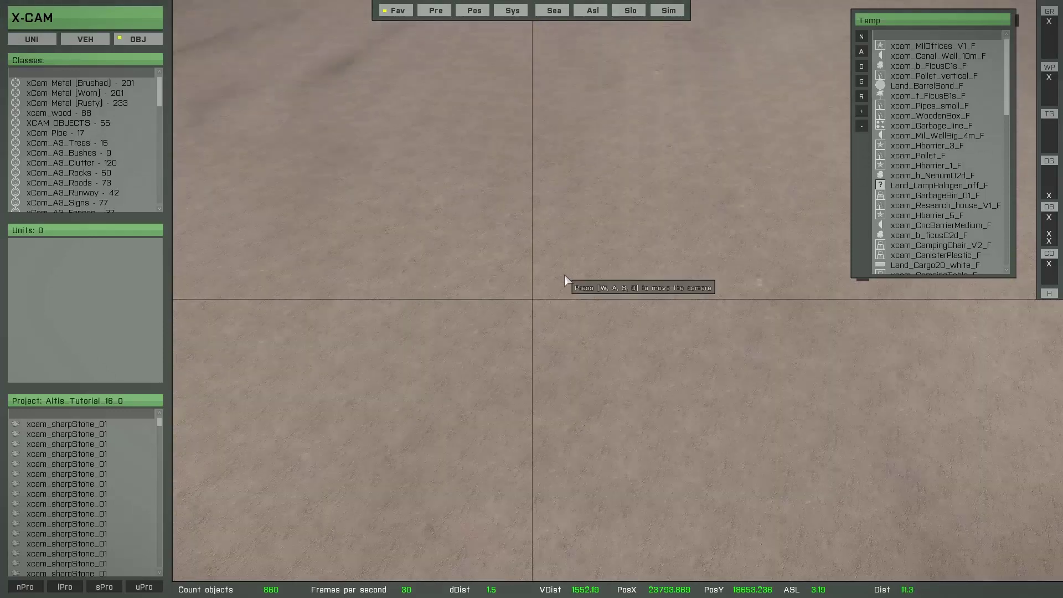
pyautogui.press('Insert')
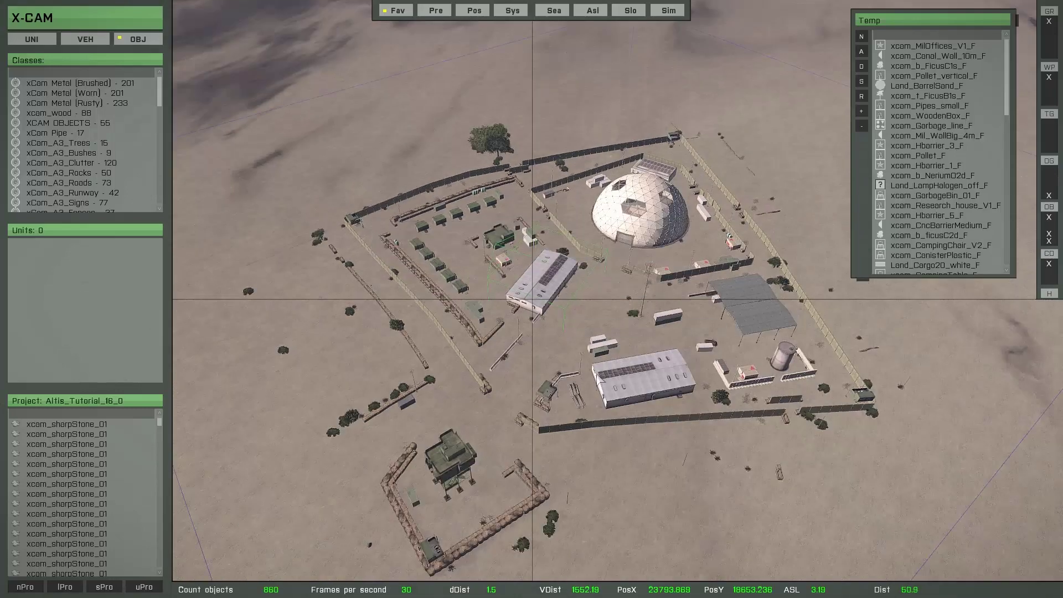
pyautogui.press('space')
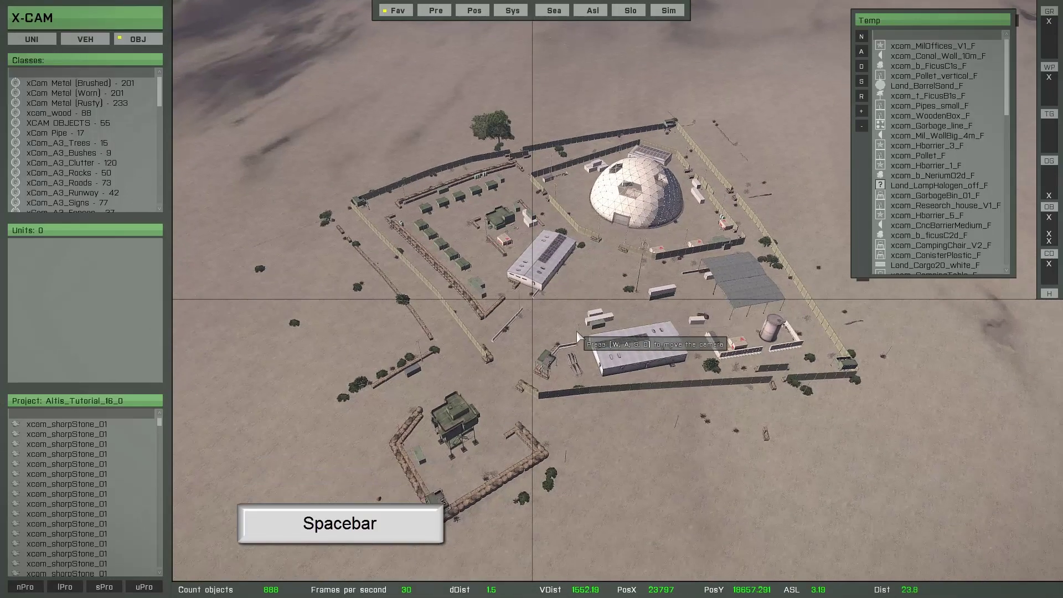
# - Start the object brush and mark the stray wall pieces and bushes outside the fence near the dome for removal
pyautogui.moveTo(576, 332); pyautogui.dragTo(587, 397, button='right')
pyautogui.press('l')
pyautogui.scroll(3, 502, 416)
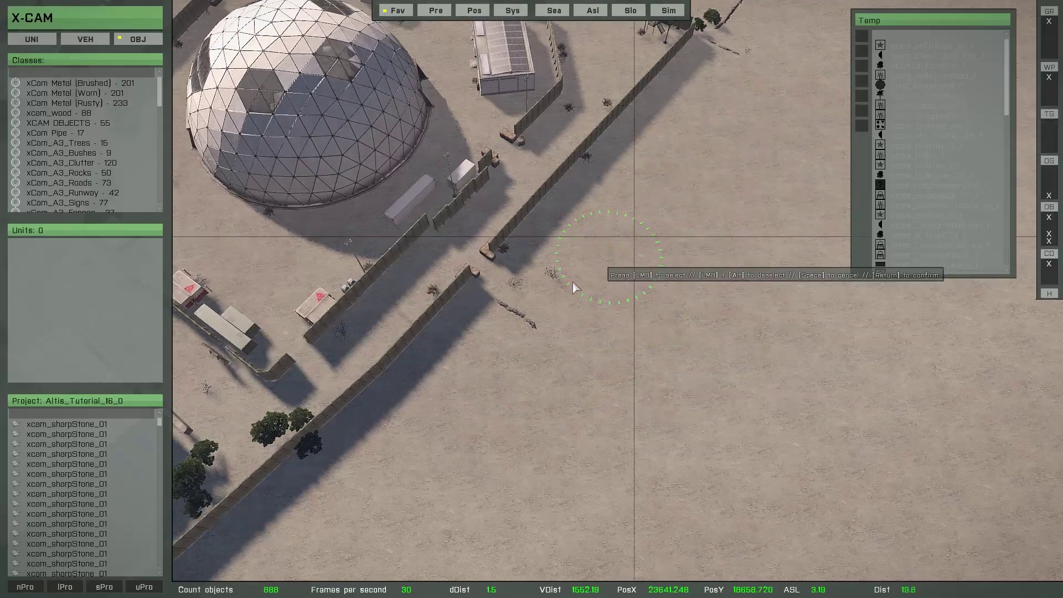
pyautogui.click(536, 319)
pyautogui.moveTo(506, 350)
pyautogui.mouseDown(button='right')
pyautogui.moveTo(630, 332)
pyautogui.moveTo(579, 393)
pyautogui.mouseUp(button='right')
pyautogui.press('w')
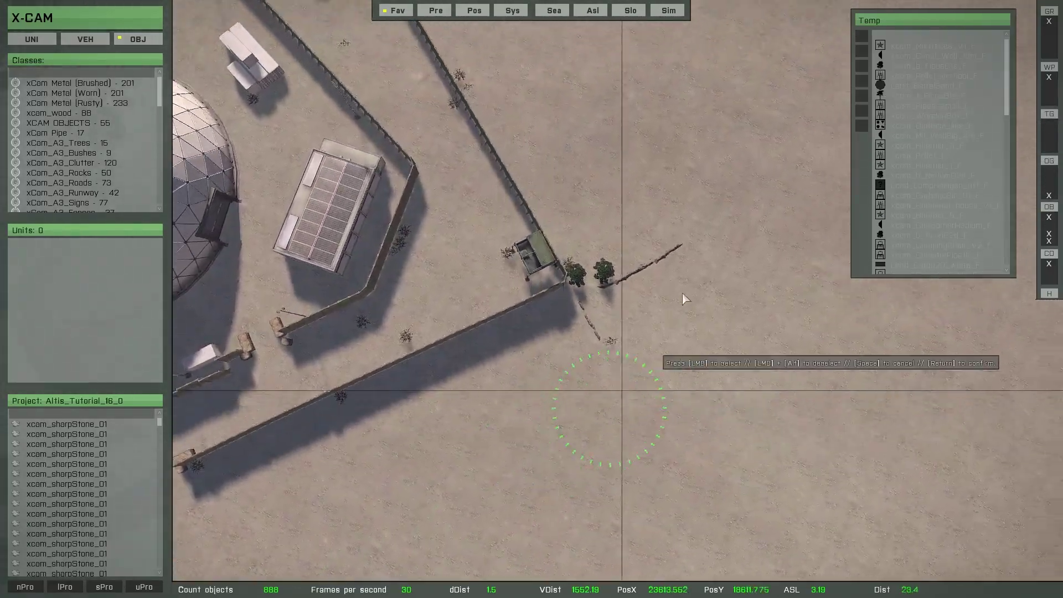
pyautogui.click(639, 290)
pyautogui.click(628, 352)
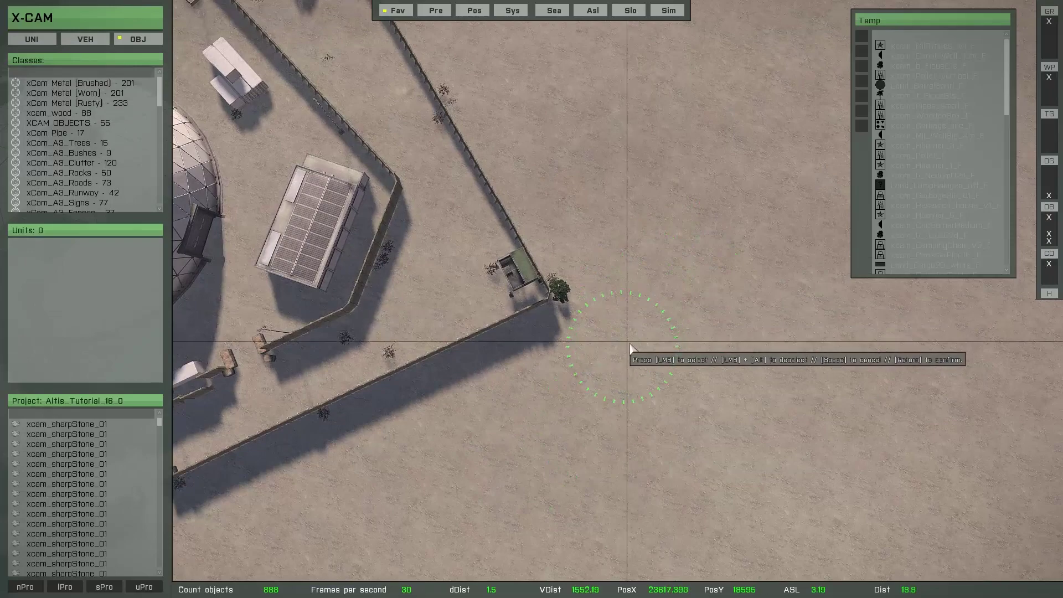
# - Enlarge the brush range to 15 m and mark the tree cluster outside the perimeter fence for removal
pyautogui.press('w')
pyautogui.moveTo(629, 351)
pyautogui.mouseDown(button='right')
pyautogui.moveTo(625, 300)
pyautogui.moveTo(560, 277)
pyautogui.moveTo(602, 284)
pyautogui.mouseUp(button='right')
pyautogui.press('w')
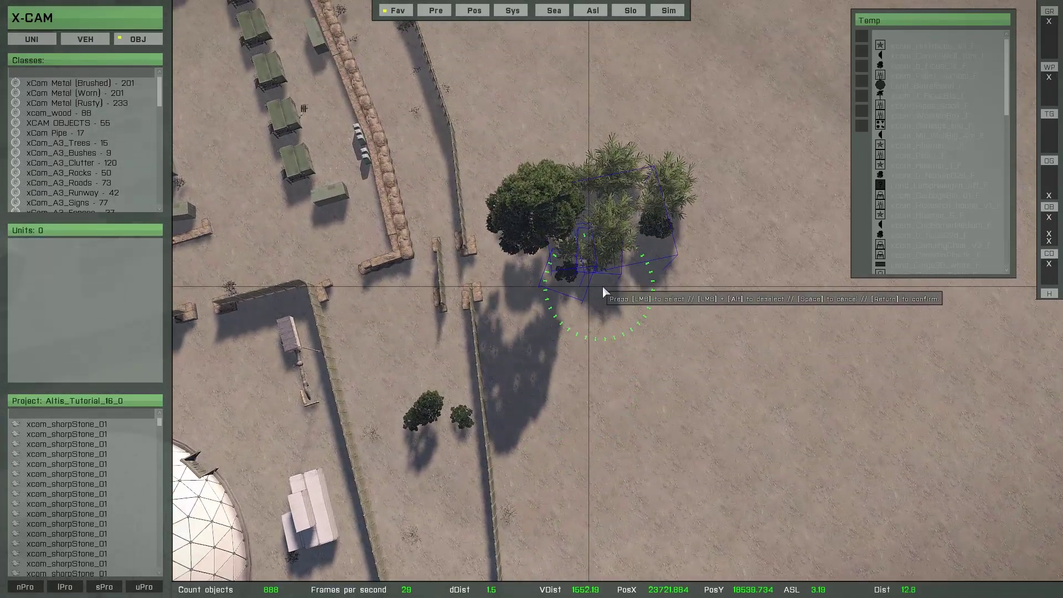
pyautogui.scroll(5, 602, 286)
pyautogui.click(608, 238)
pyautogui.click(574, 222)
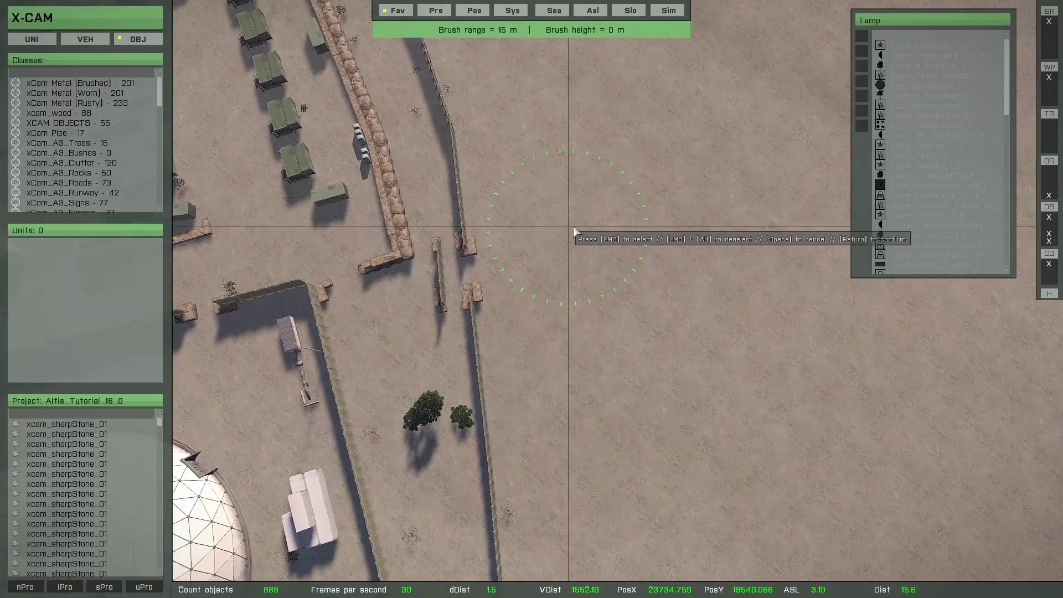
# - Brush over the bushes and loose wall sections outside the fence corner by the tent camp to mark them for removal
pyautogui.press('w')
pyautogui.moveTo(576, 233); pyautogui.dragTo(561, 234, button='right')
pyautogui.press('w')
pyautogui.press('a')
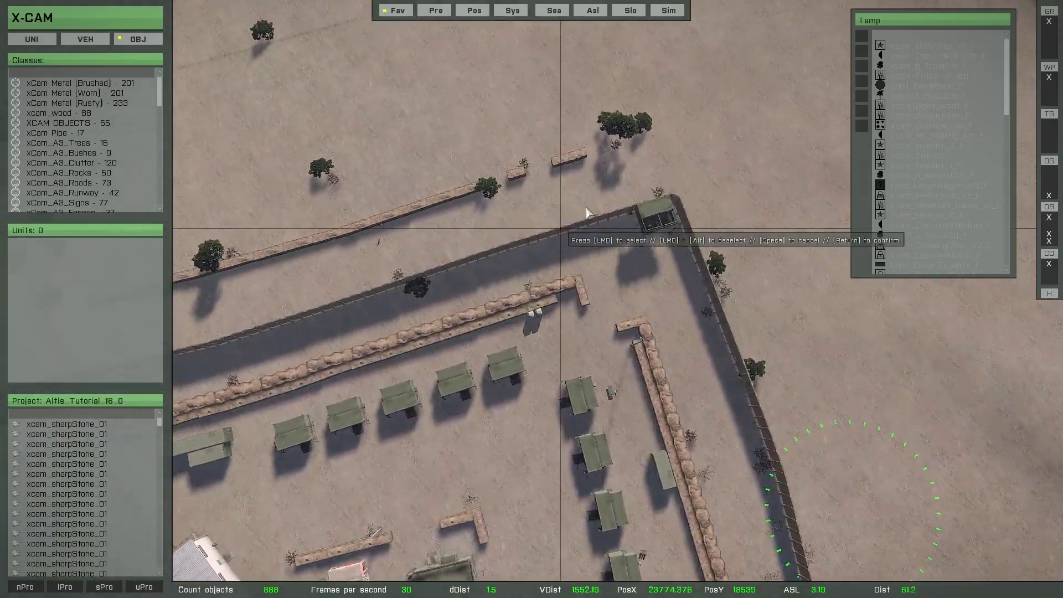
pyautogui.click(681, 146)
pyautogui.click(600, 168)
pyautogui.click(529, 213)
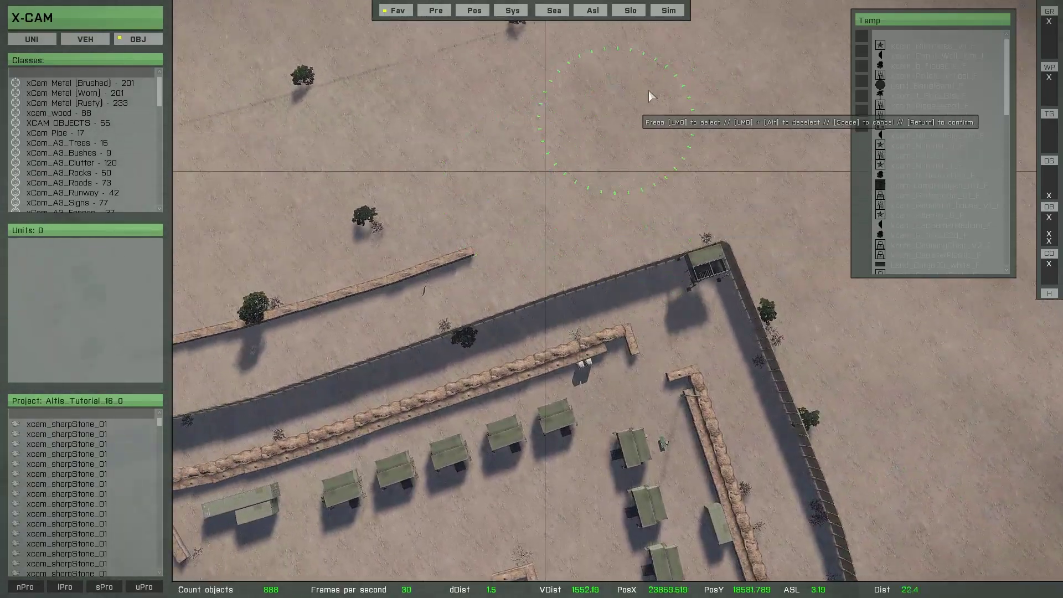
pyautogui.click(498, 48)
pyautogui.click(280, 133)
pyautogui.click(324, 277)
pyautogui.click(486, 236)
# - Brush over the remaining objects outside the perimeter, including the outpost, and confirm deleting all marked objects
pyautogui.press('a')
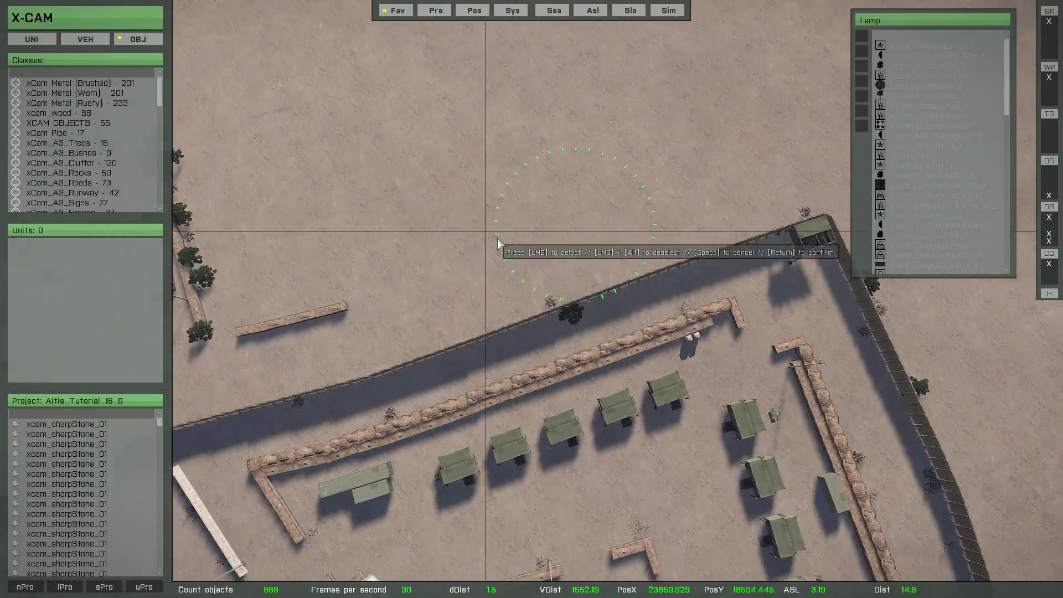
pyautogui.moveTo(497, 238); pyautogui.dragTo(492, 235, button='right')
pyautogui.press('q')
pyautogui.press('a')
pyautogui.moveTo(549, 134)
pyautogui.mouseDown()
pyautogui.moveTo(365, 214)
pyautogui.moveTo(324, 338)
pyautogui.moveTo(422, 229)
pyautogui.moveTo(586, 195)
pyautogui.moveTo(642, 207)
pyautogui.moveTo(528, 240)
pyautogui.mouseUp()
pyautogui.press('s')
pyautogui.press('s')
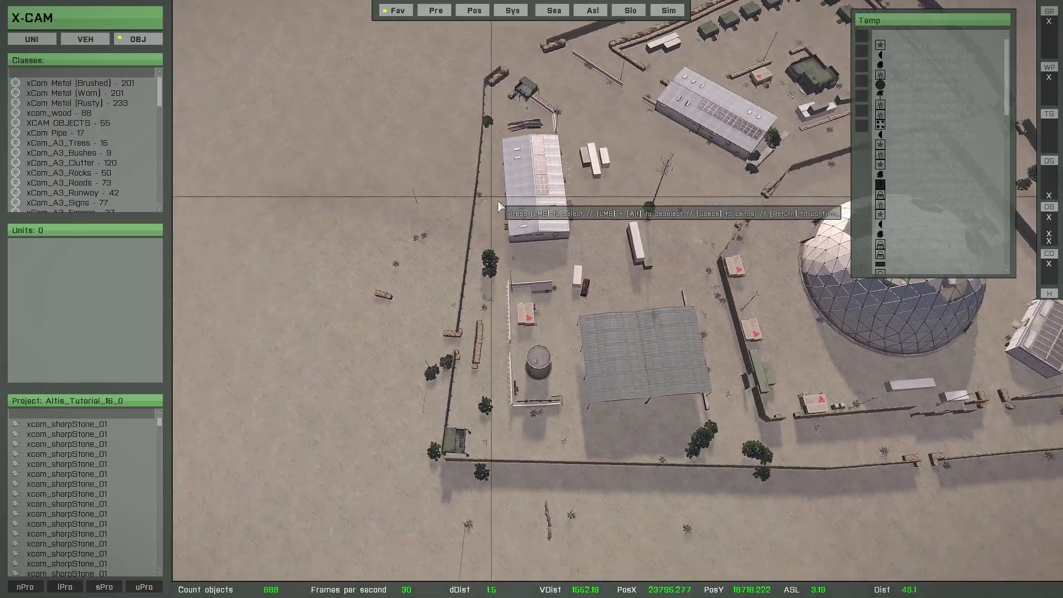
pyautogui.moveTo(491, 171)
pyautogui.mouseDown()
pyautogui.moveTo(452, 424)
pyautogui.moveTo(597, 456)
pyautogui.moveTo(956, 465)
pyautogui.mouseUp()
pyautogui.press('d')
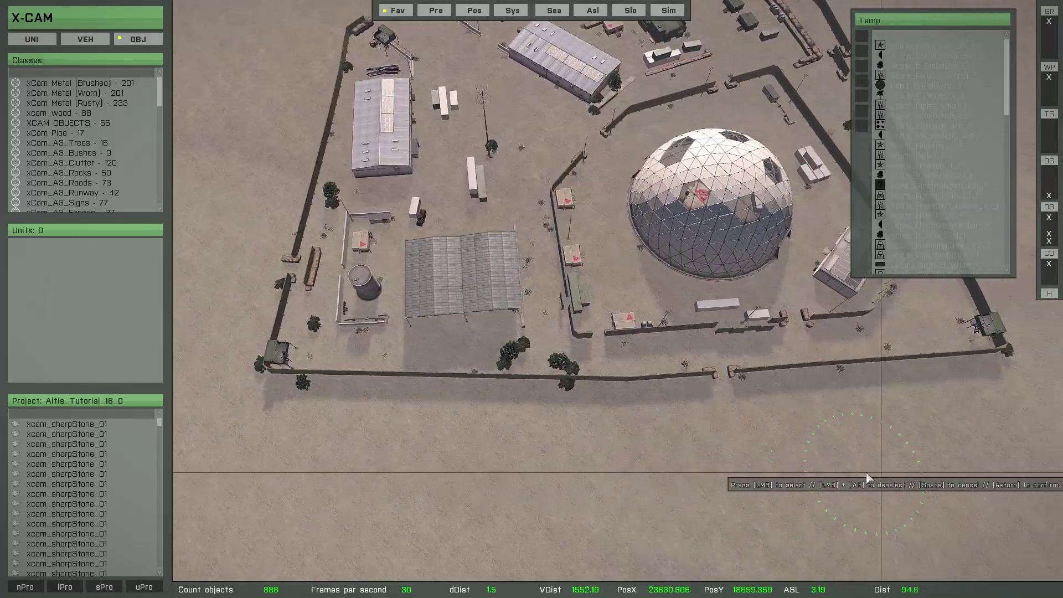
pyautogui.press('Return')
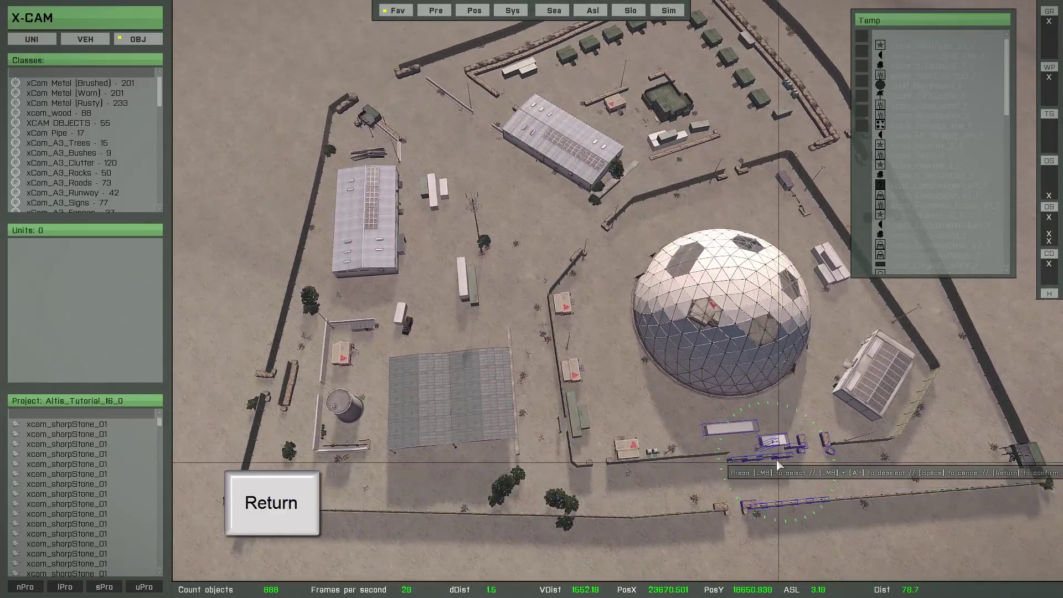
pyautogui.click(629, 251)
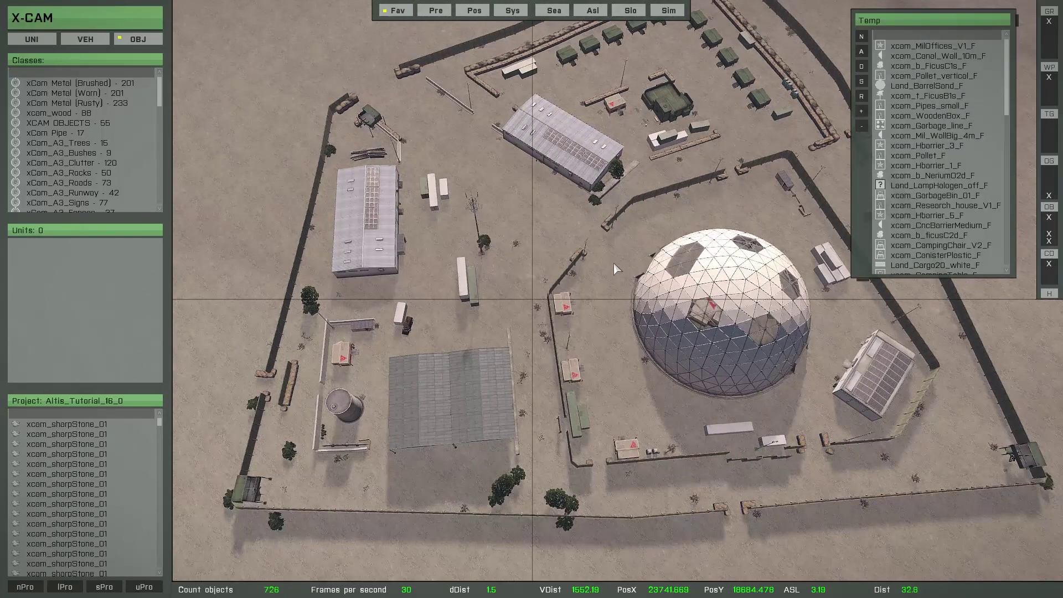
# - Group all remaining base objects, using the military cargo container near the tent camp as the reference object
pyautogui.scroll(-5, 586, 314)
pyautogui.moveTo(562, 314); pyautogui.dragTo(538, 313, button='right')
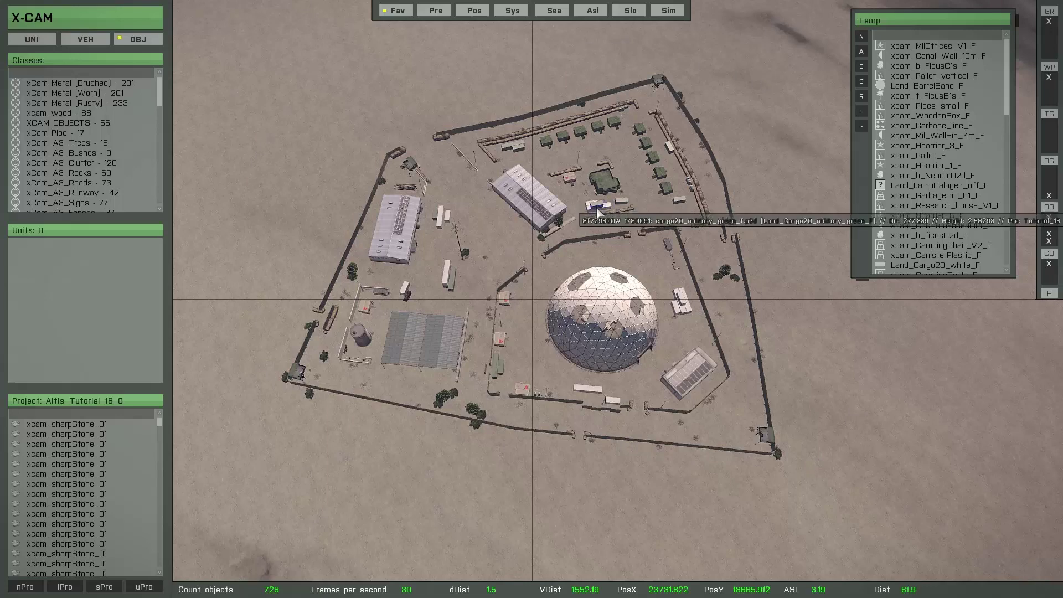
pyautogui.press('g')
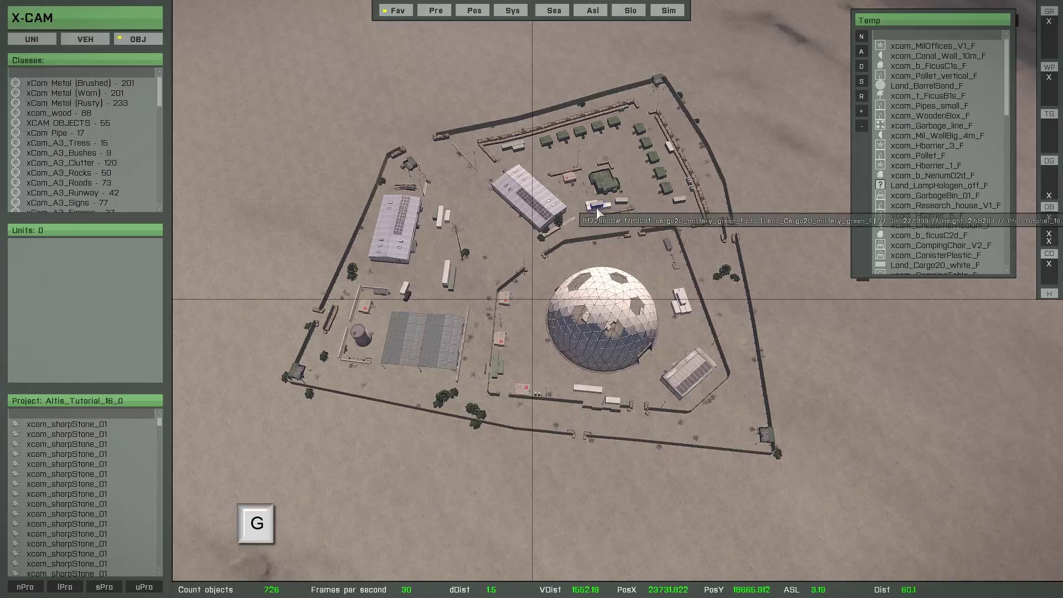
pyautogui.press('g')
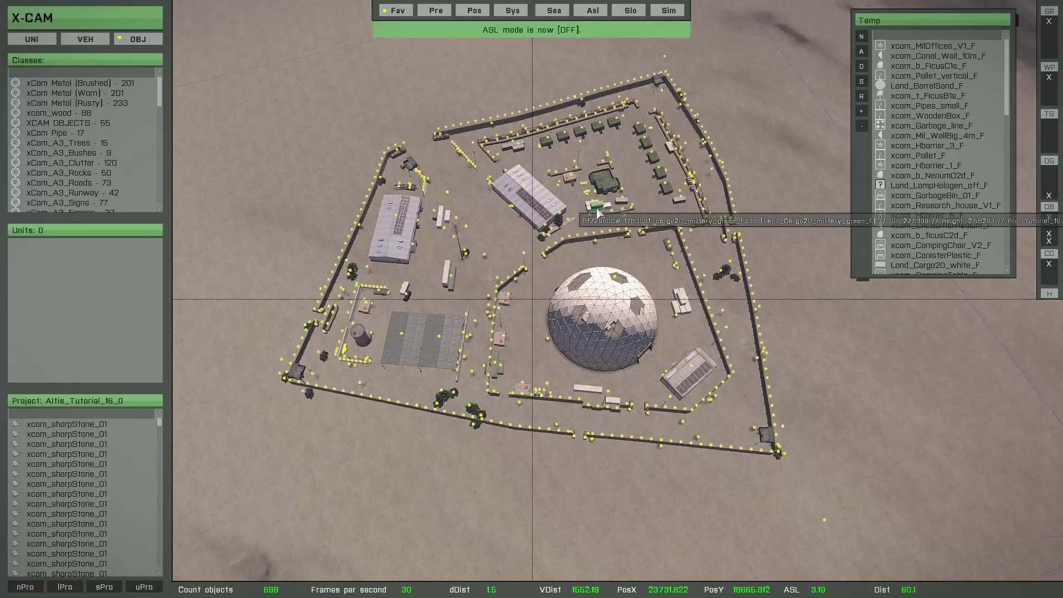
pyautogui.click(596, 214)
# - Save the grouped base as a new prefab named Testprefab
pyautogui.click(437, 13)
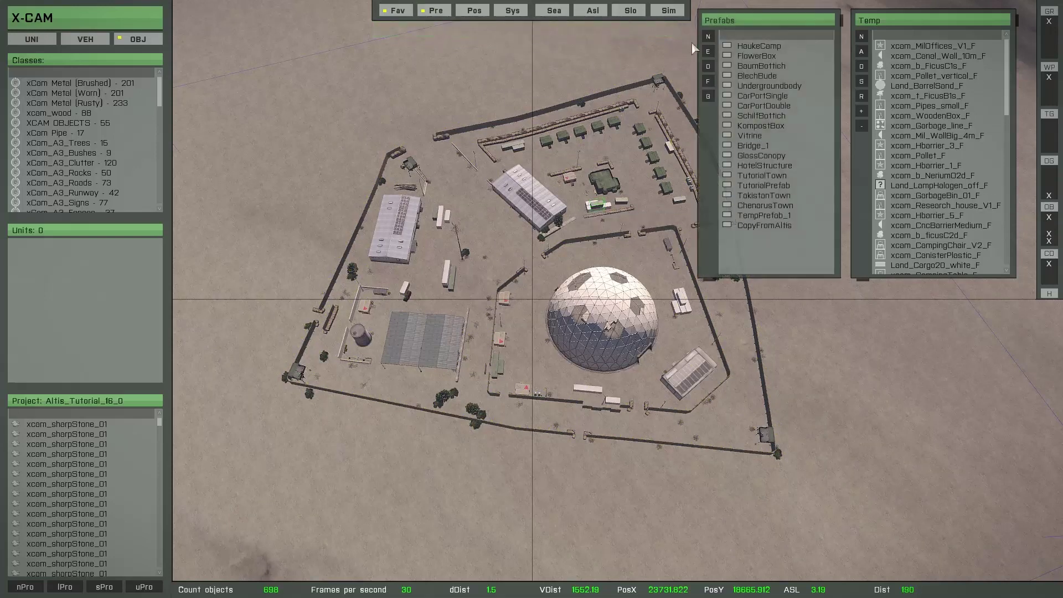
pyautogui.click(707, 36)
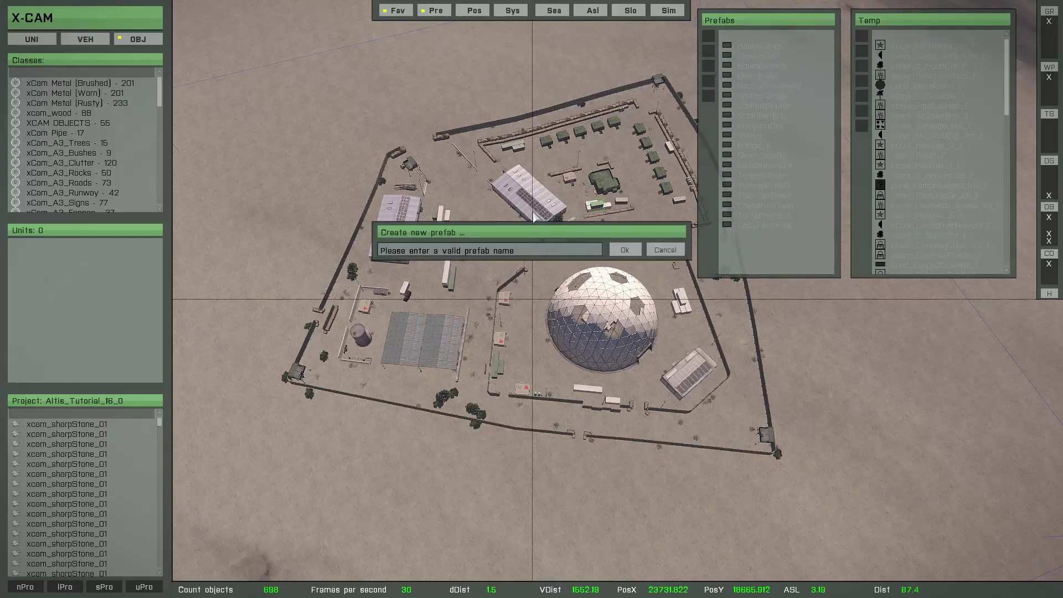
pyautogui.click(529, 251)
pyautogui.write('Testpr')
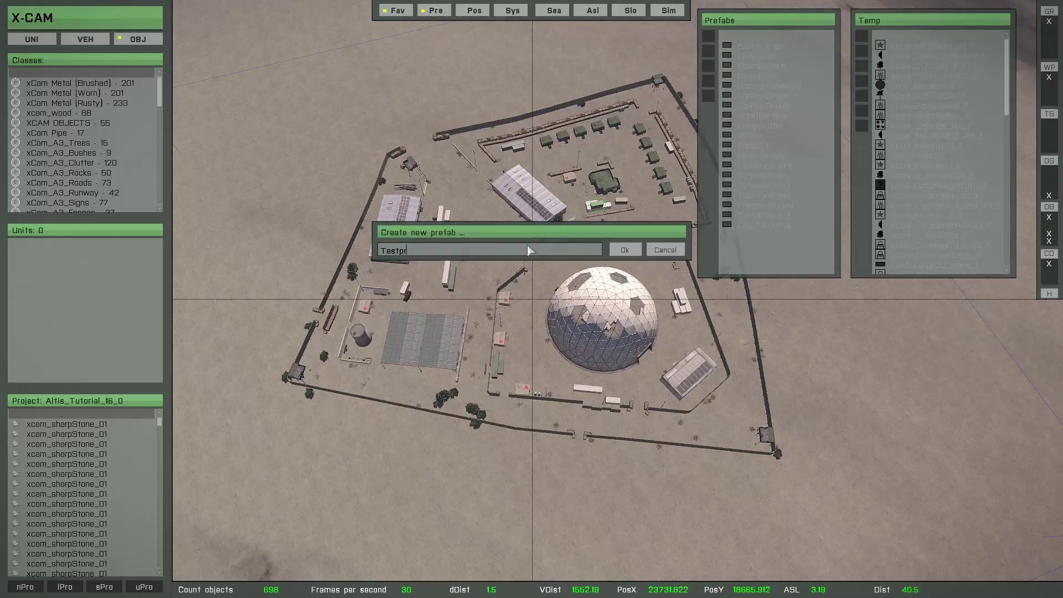
pyautogui.write('efab')
pyautogui.press('Return')
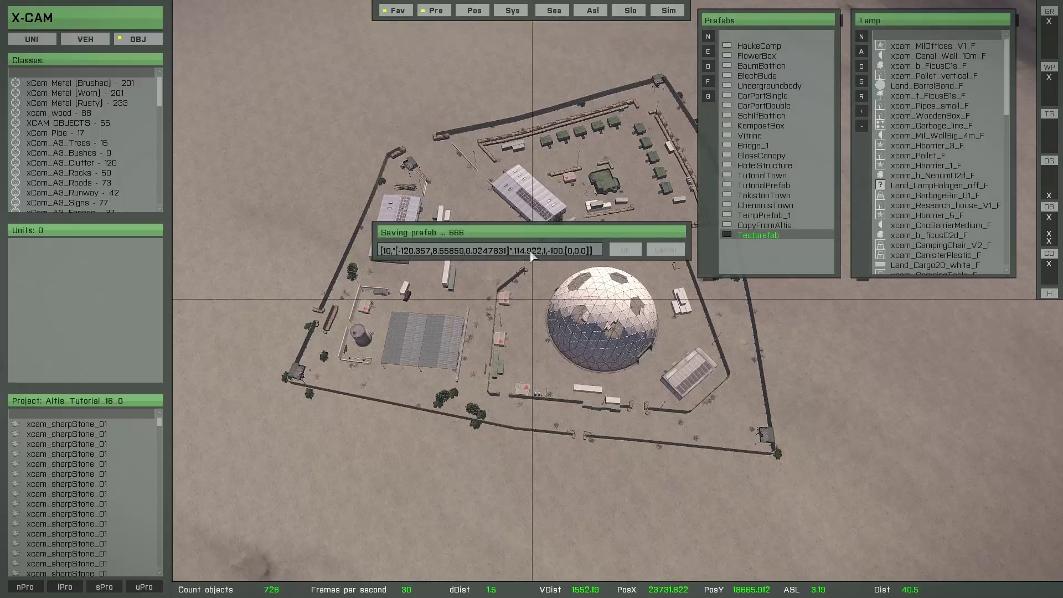
pyautogui.press('w')
pyautogui.moveTo(521, 311); pyautogui.dragTo(258, 351, button='right')
pyautogui.press('a')
pyautogui.press('s')
pyautogui.press('w')
pyautogui.press('s')
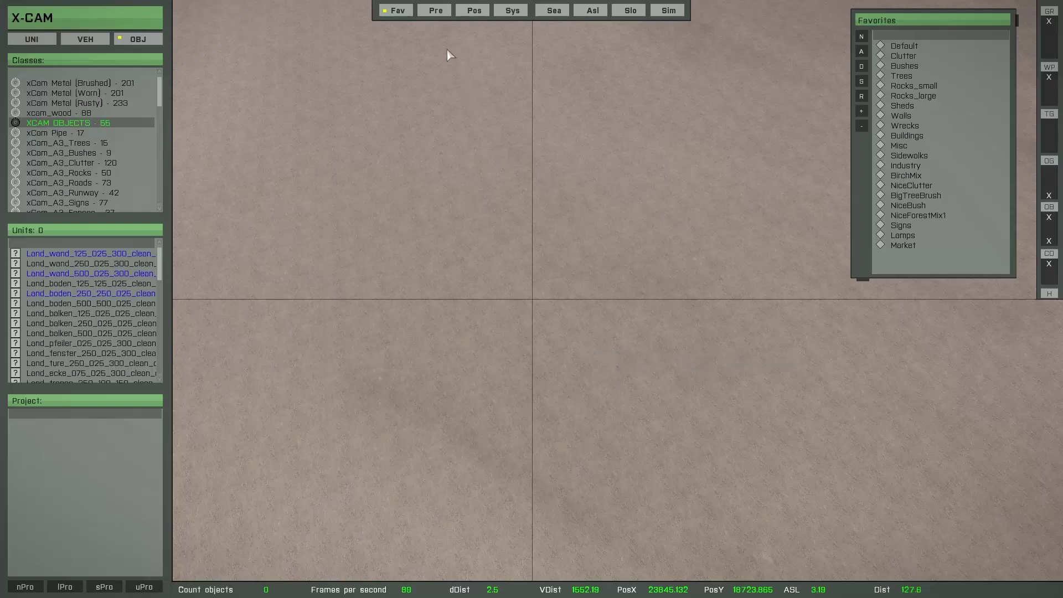
# - Show the prefab list and delete the ChenarusTown prefab from disk
pyautogui.click(434, 12)
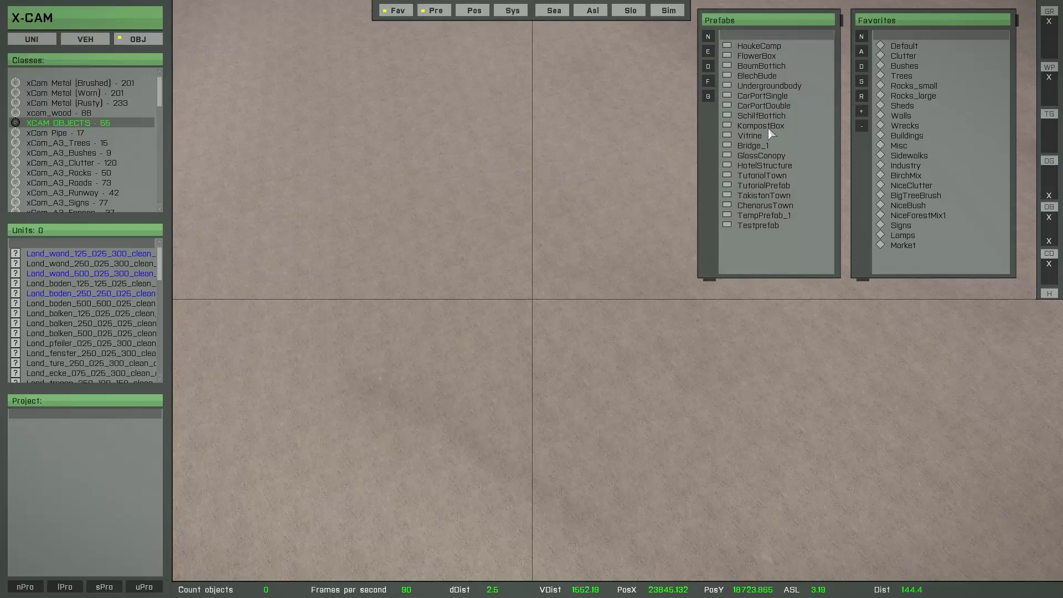
pyautogui.click(764, 206)
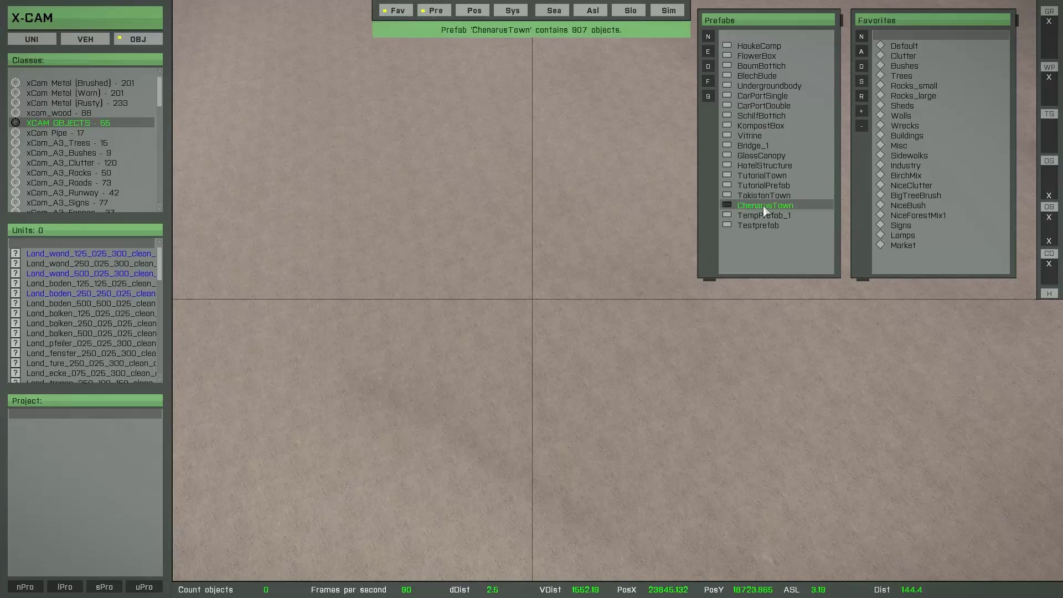
pyautogui.click(707, 67)
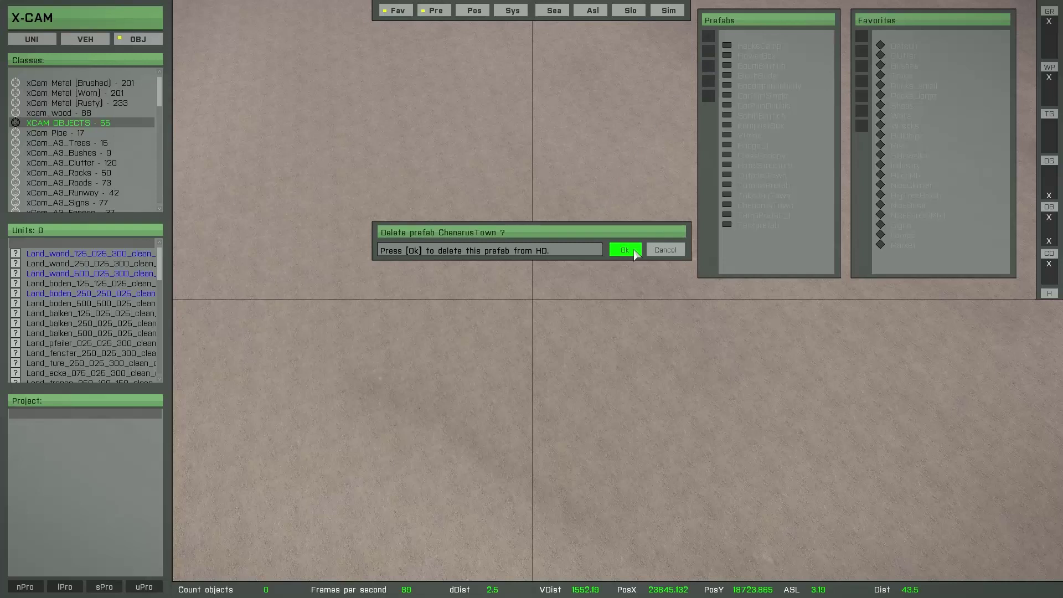
pyautogui.click(633, 252)
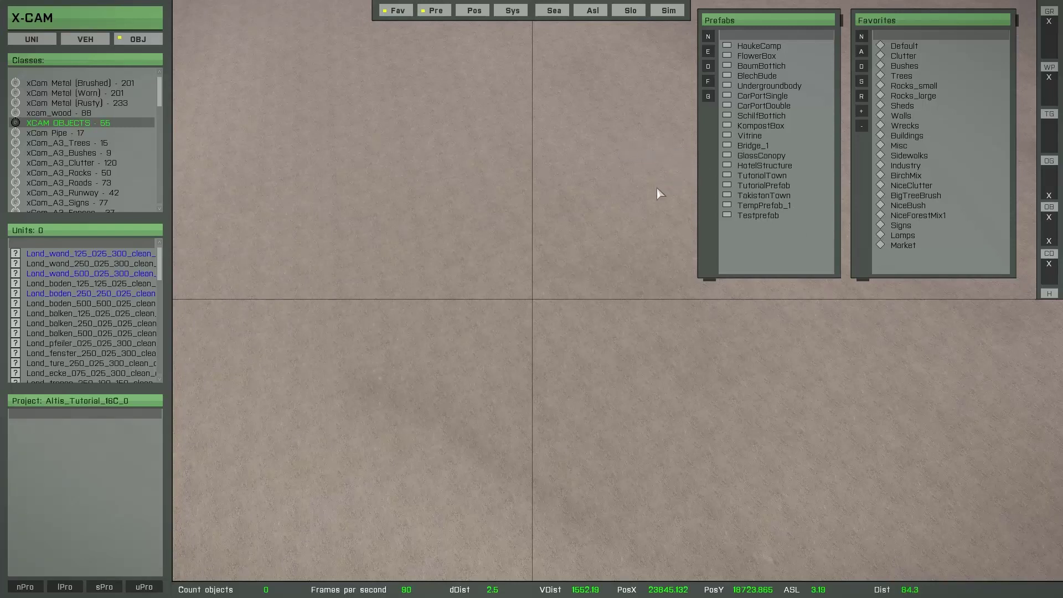
# - Insert the TakistanTown prefab on the empty ground of the Altis_Tutorial_16C project
pyautogui.click(758, 197)
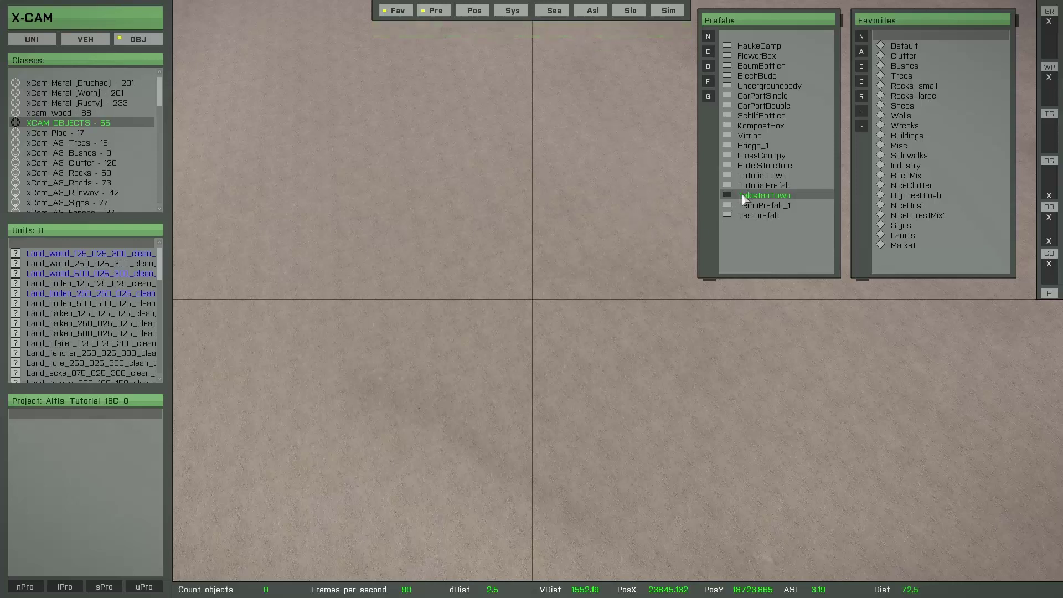
pyautogui.doubleClick(745, 198)
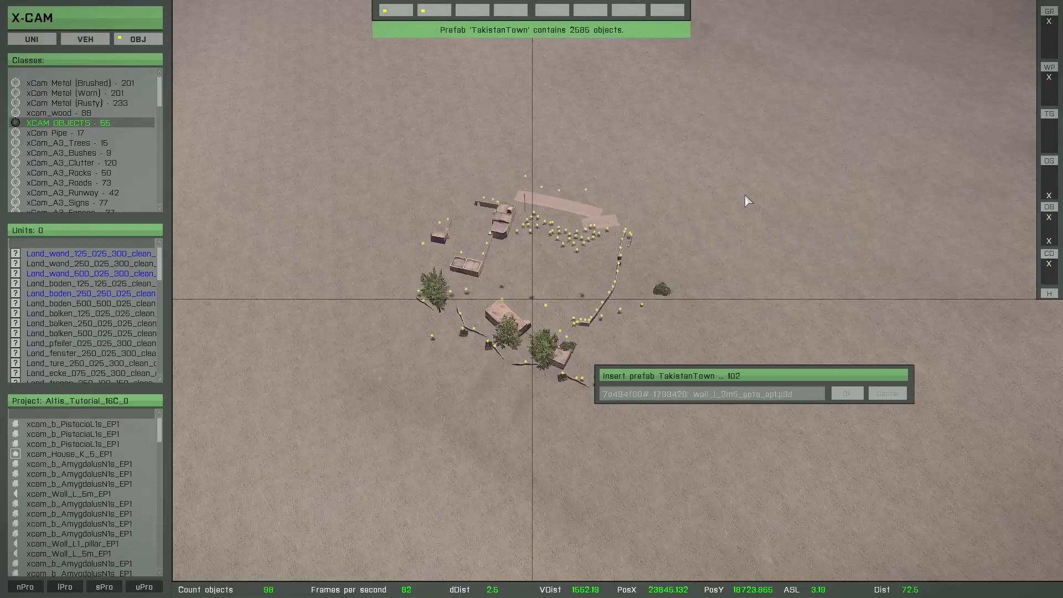
# - Inspect the TakistanTown prefab during its insertion and clear the selection
pyautogui.moveTo(698, 237); pyautogui.dragTo(536, 221, button='right')
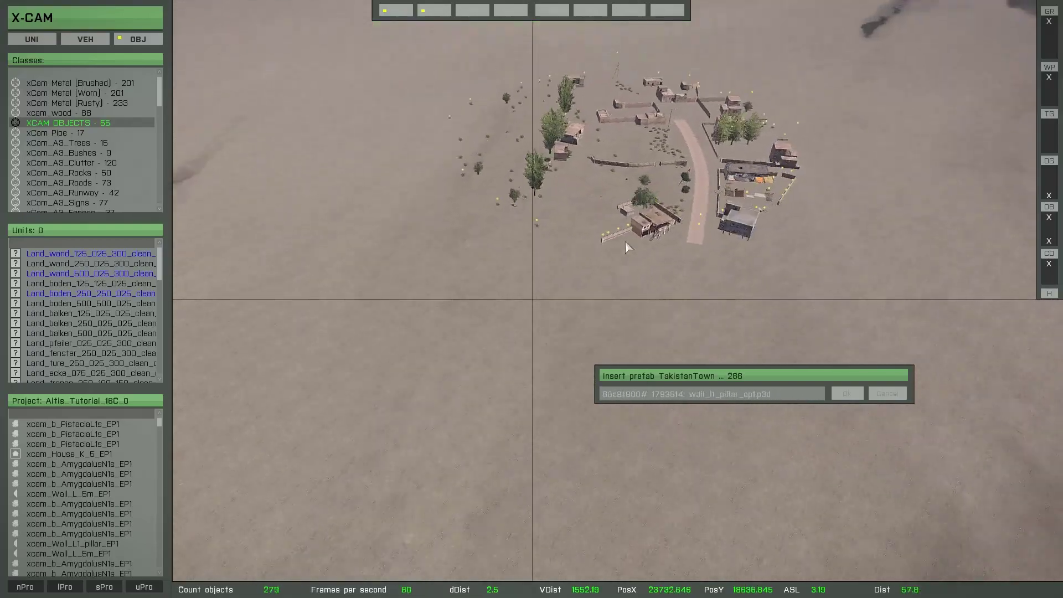
pyautogui.moveTo(625, 242); pyautogui.dragTo(596, 226, button='right')
pyautogui.press('space')
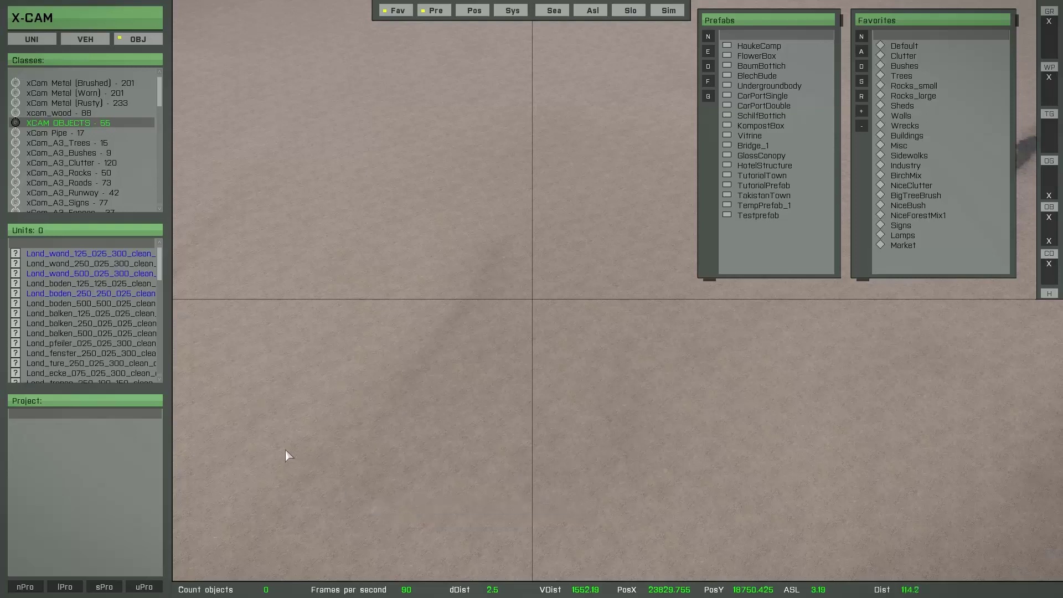
# - Load the saved project Tutorial_16B and deselect its loaded objects
pyautogui.moveTo(211, 481)
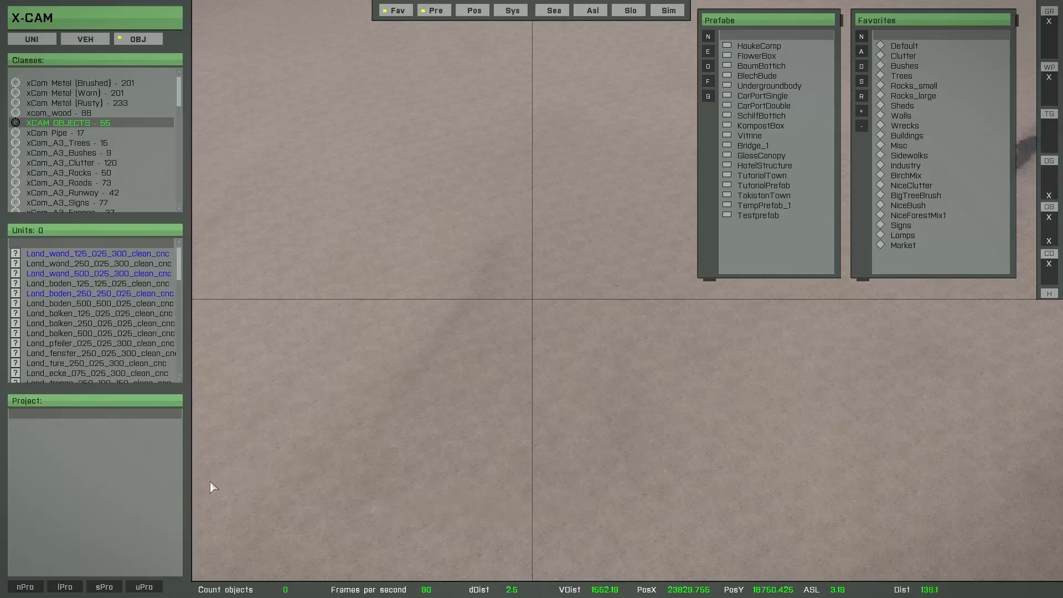
pyautogui.click(69, 588)
pyautogui.click(470, 179)
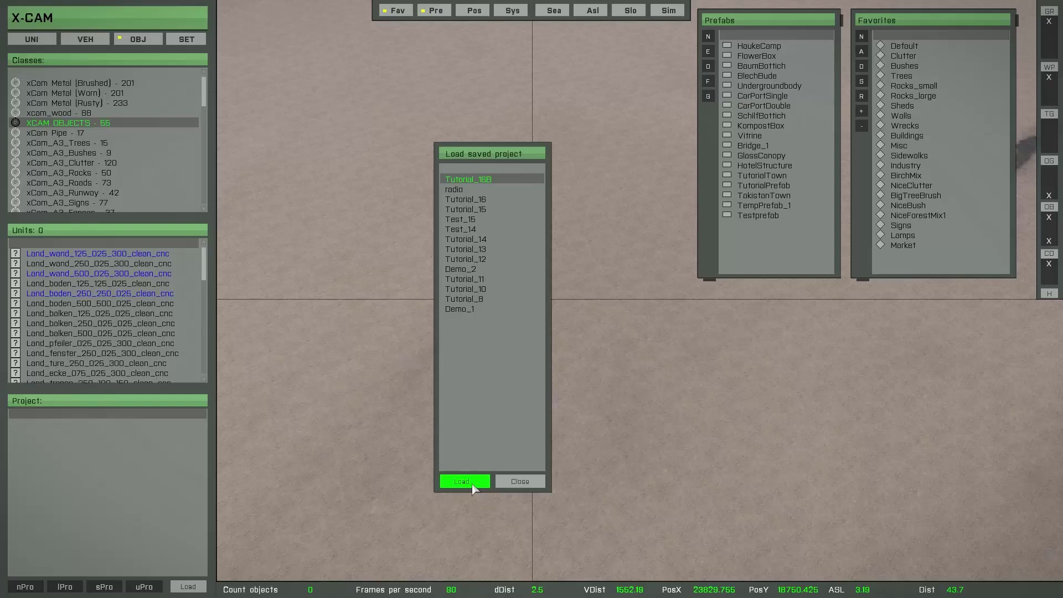
pyautogui.click(472, 485)
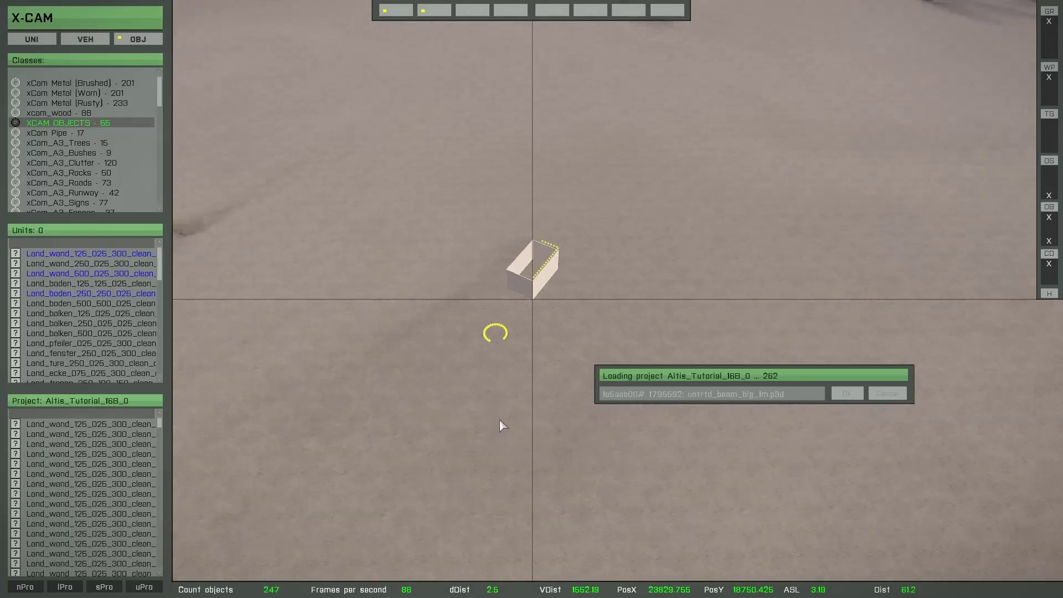
pyautogui.moveTo(489, 427)
pyautogui.mouseDown(button='right')
pyautogui.moveTo(536, 435)
pyautogui.moveTo(480, 421)
pyautogui.moveTo(504, 421)
pyautogui.mouseUp(button='right')
pyautogui.press('space')
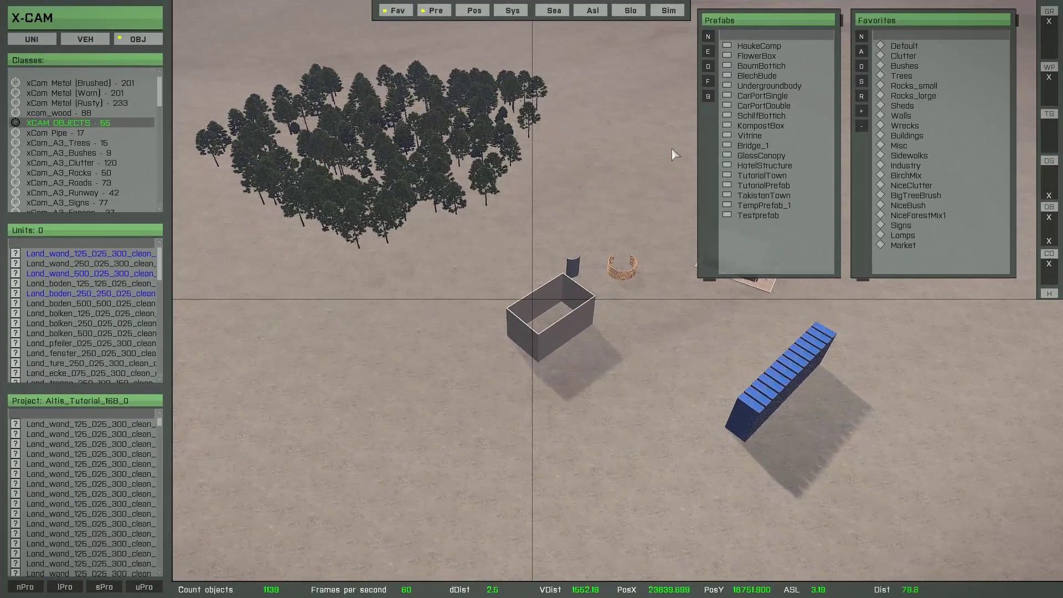
# - Display the project's object groups and select Object group 1 to Object group 6 to see which composition each contains
pyautogui.click(709, 98)
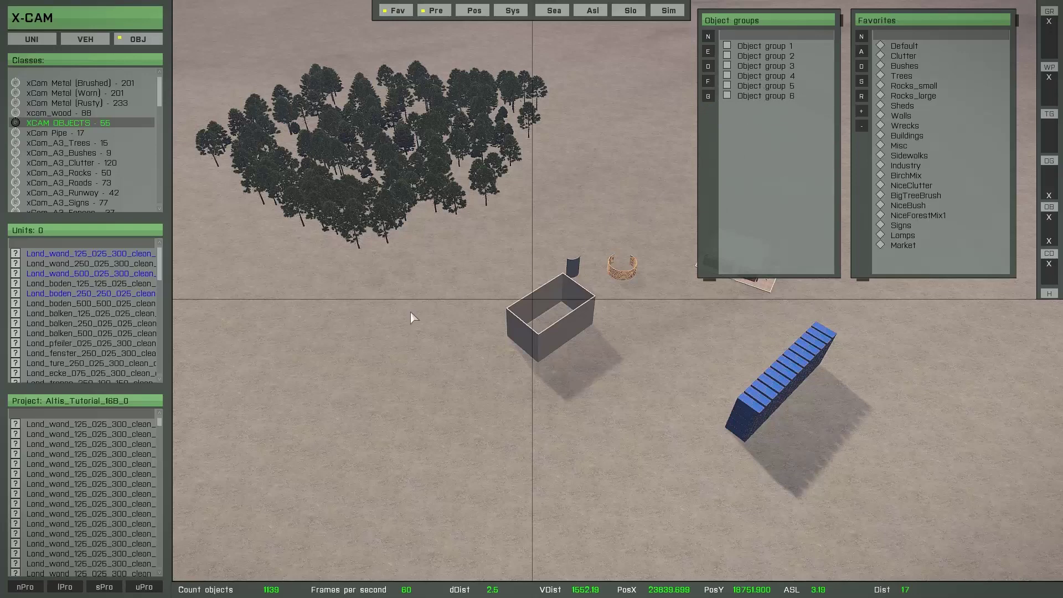
pyautogui.click(757, 48)
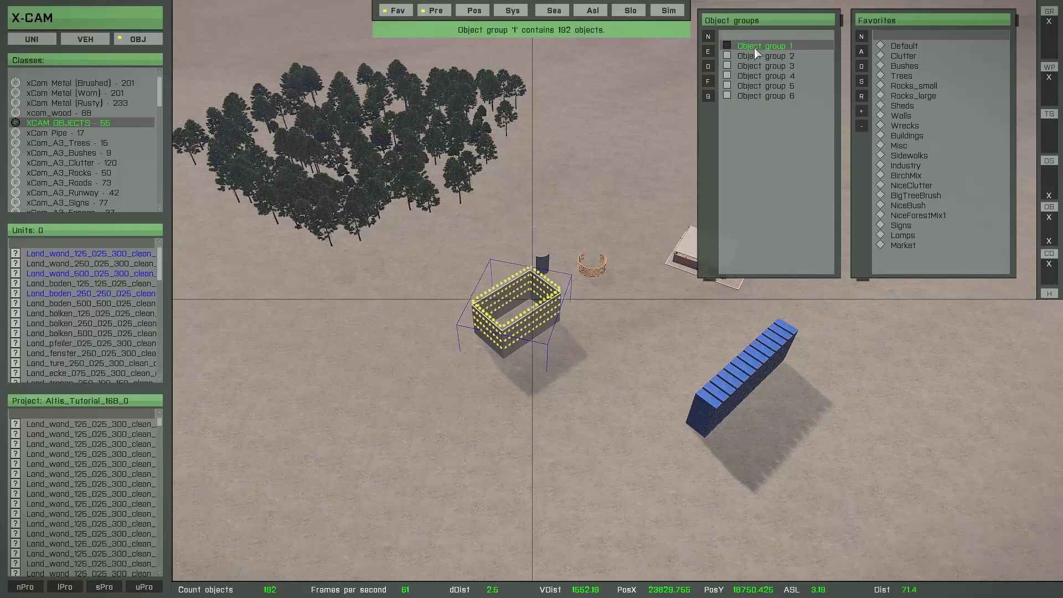
pyautogui.moveTo(574, 306); pyautogui.dragTo(627, 313, button='middle')
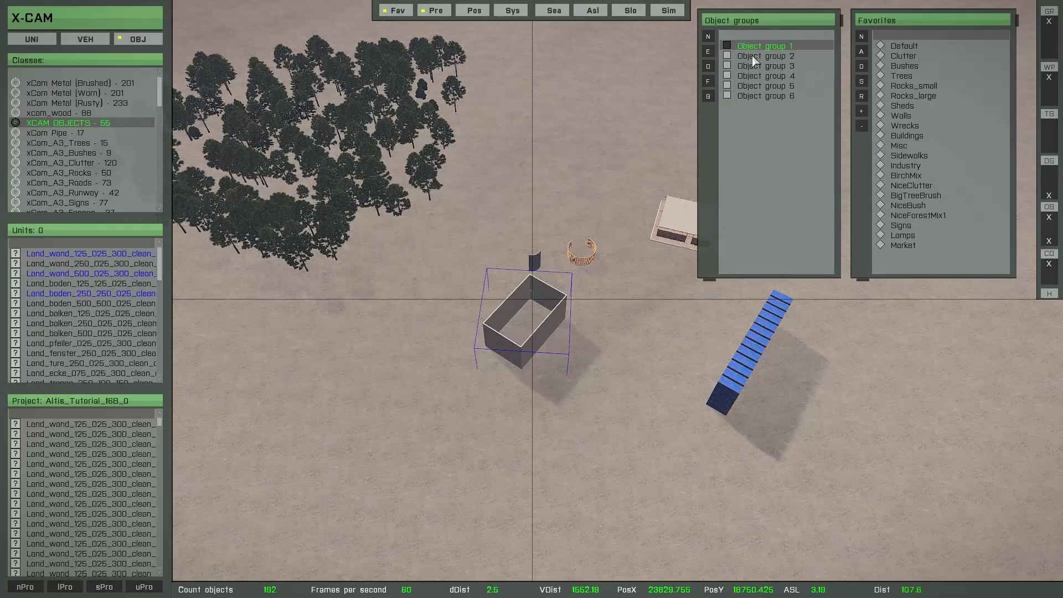
pyautogui.click(753, 57)
pyautogui.click(754, 67)
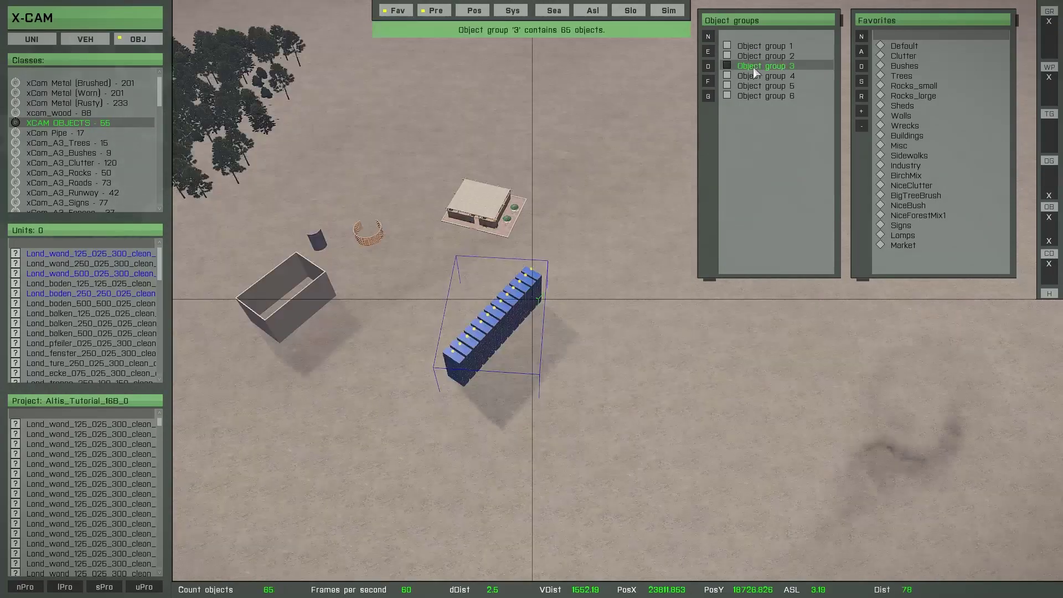
pyautogui.click(754, 77)
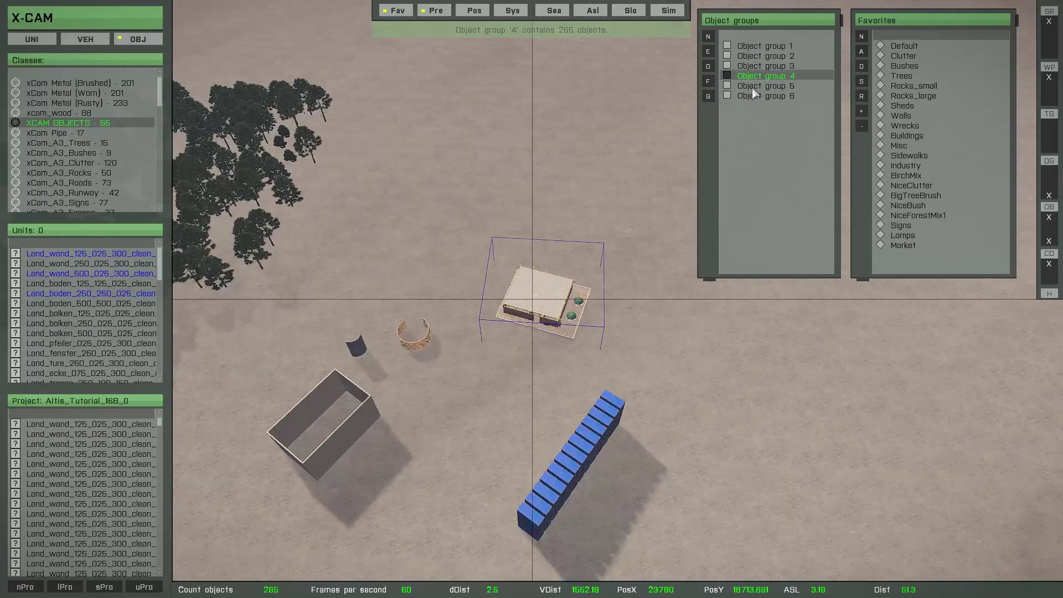
pyautogui.click(753, 87)
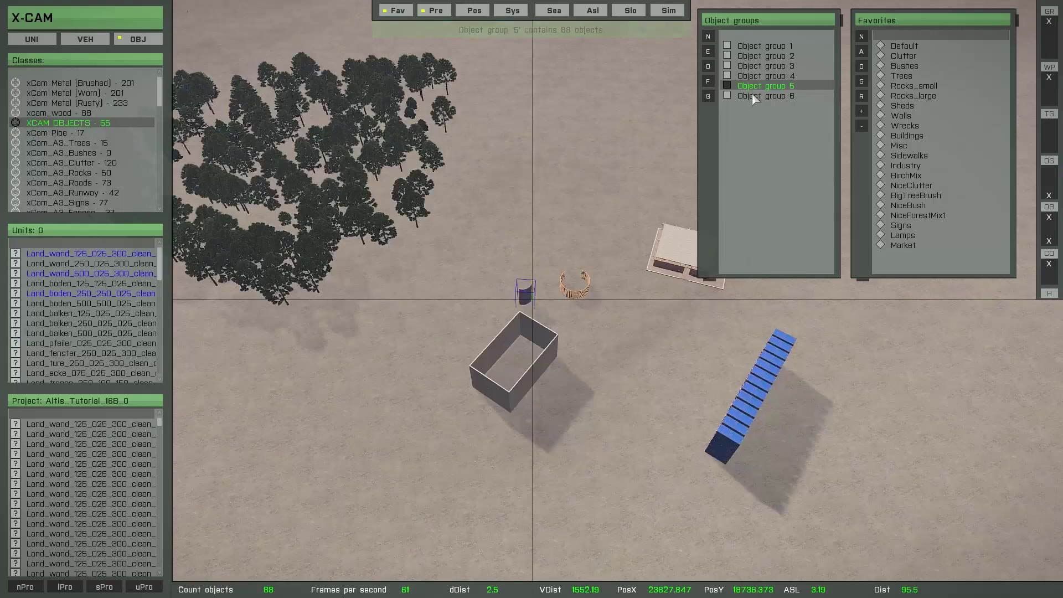
pyautogui.click(754, 98)
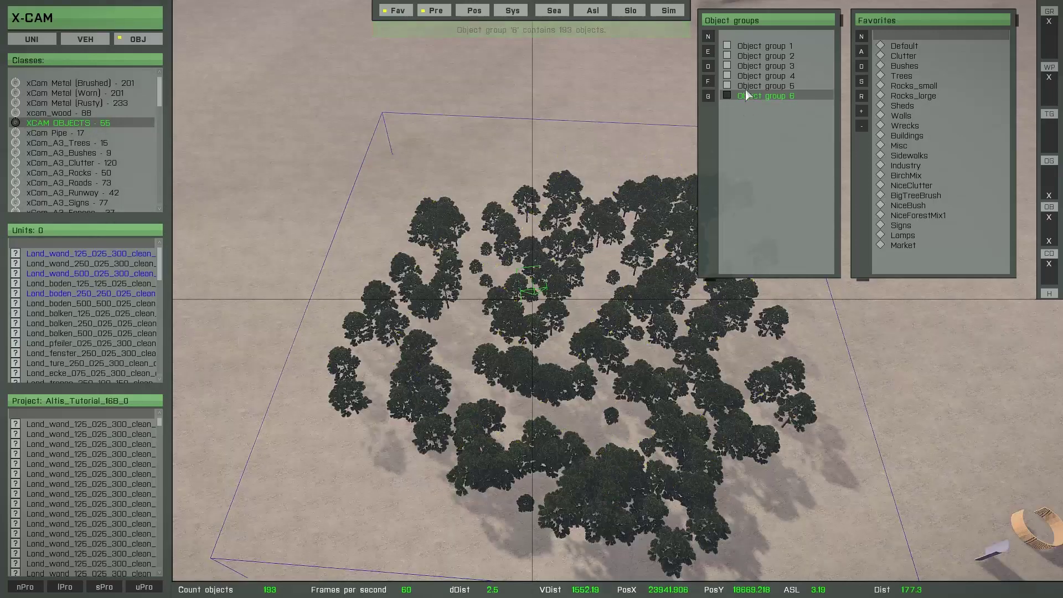
pyautogui.click(752, 77)
pyautogui.click(754, 57)
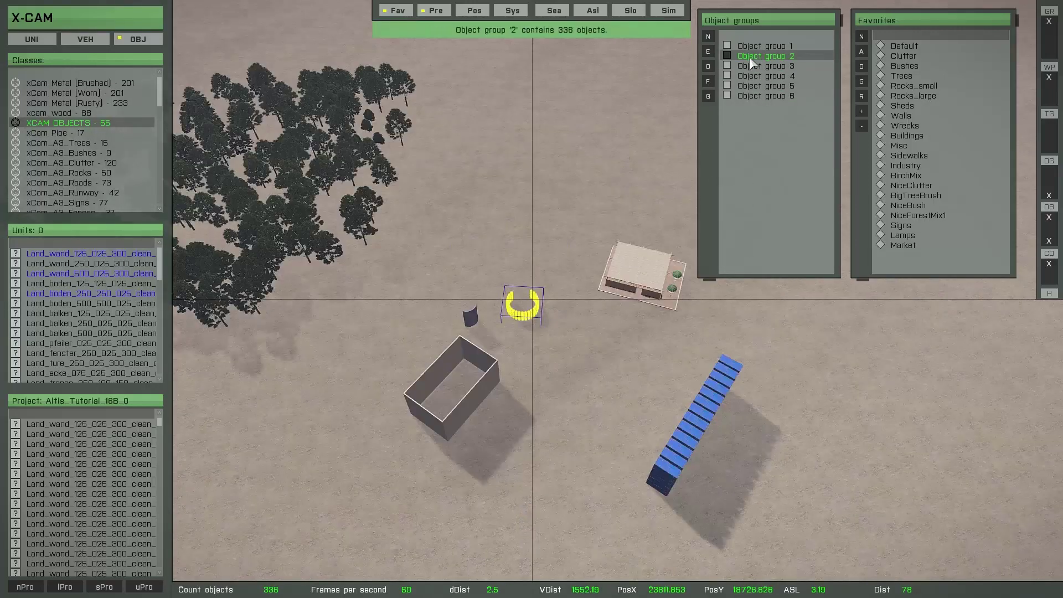
pyautogui.rightClick(764, 132)
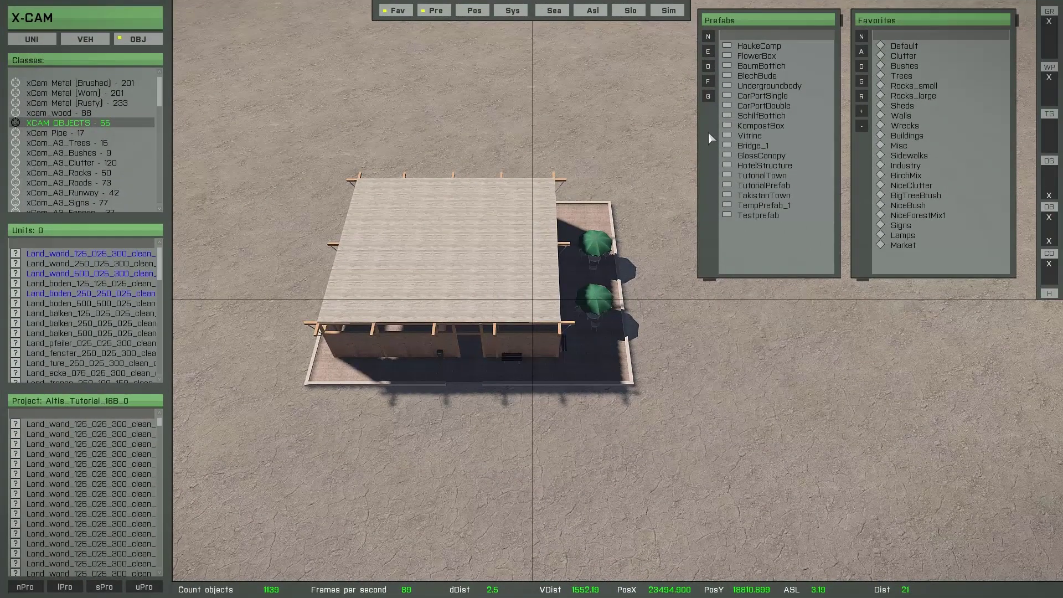
# - Select the grouped house with the green umbrellas and filter its objects by object type
pyautogui.click(708, 82)
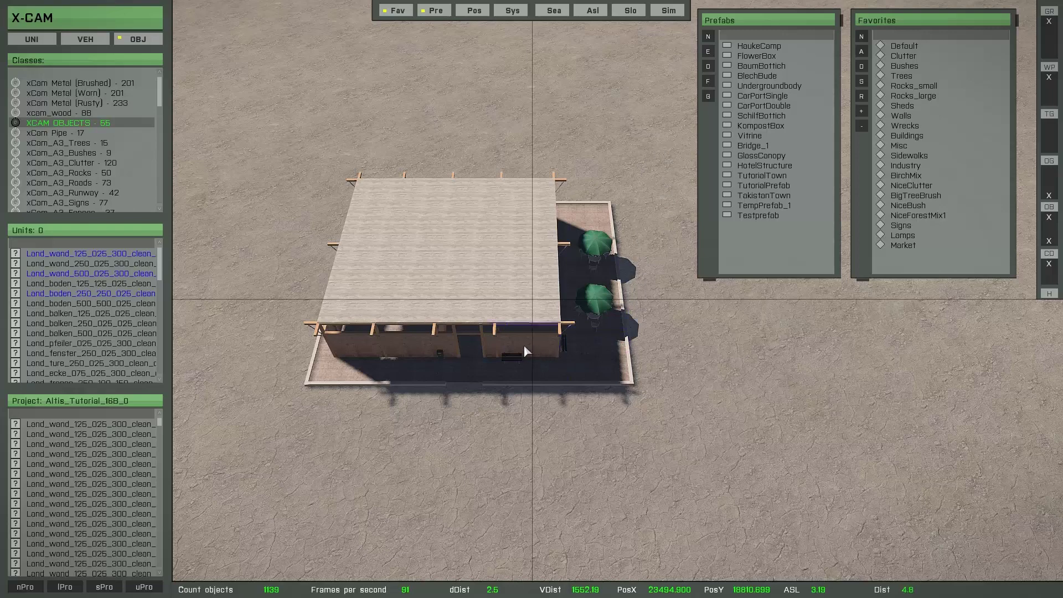
pyautogui.press('g')
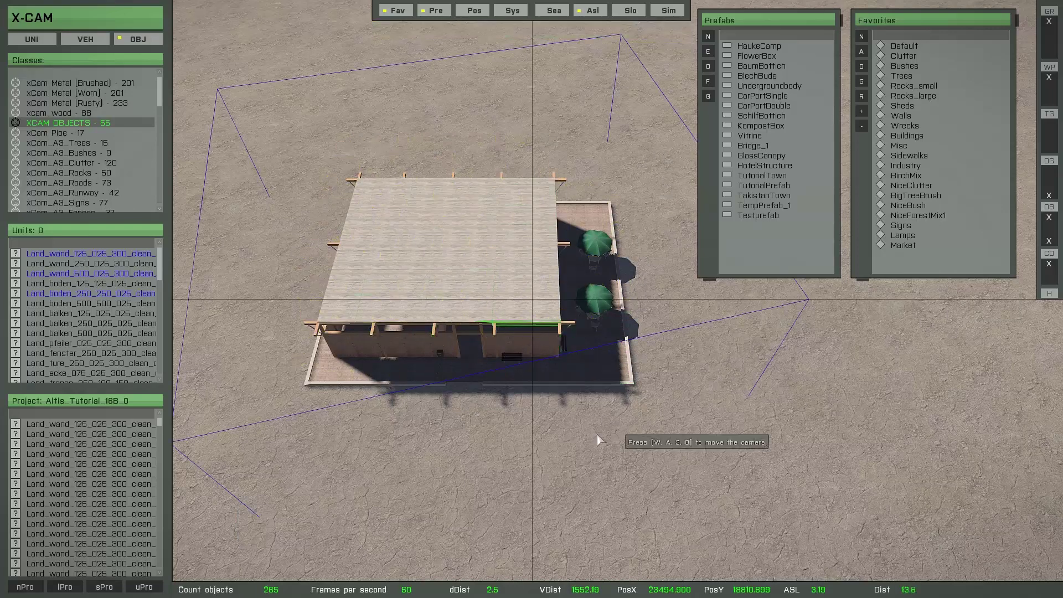
pyautogui.click(708, 96)
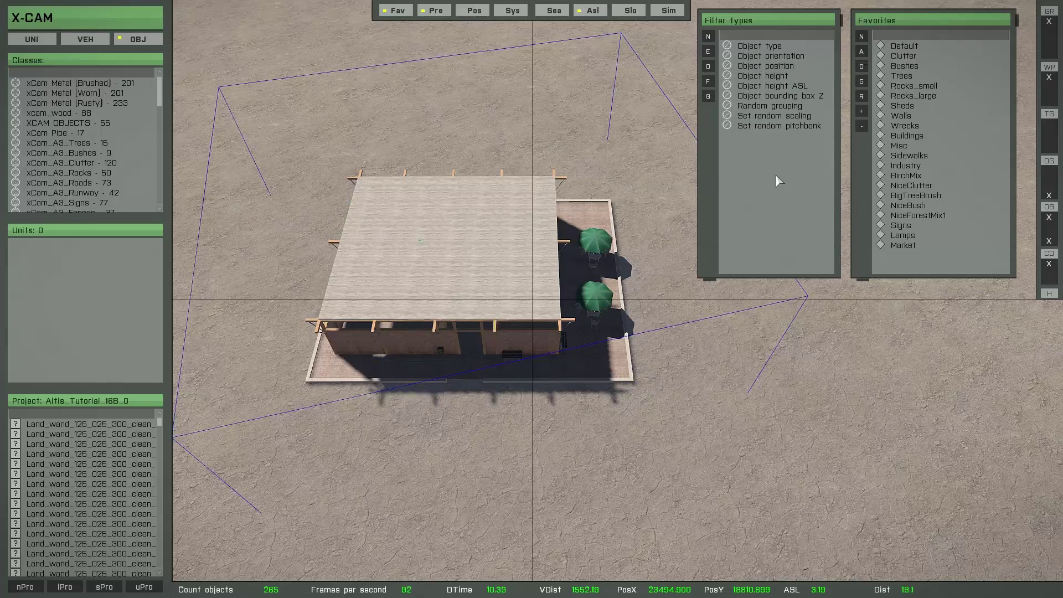
pyautogui.doubleClick(760, 46)
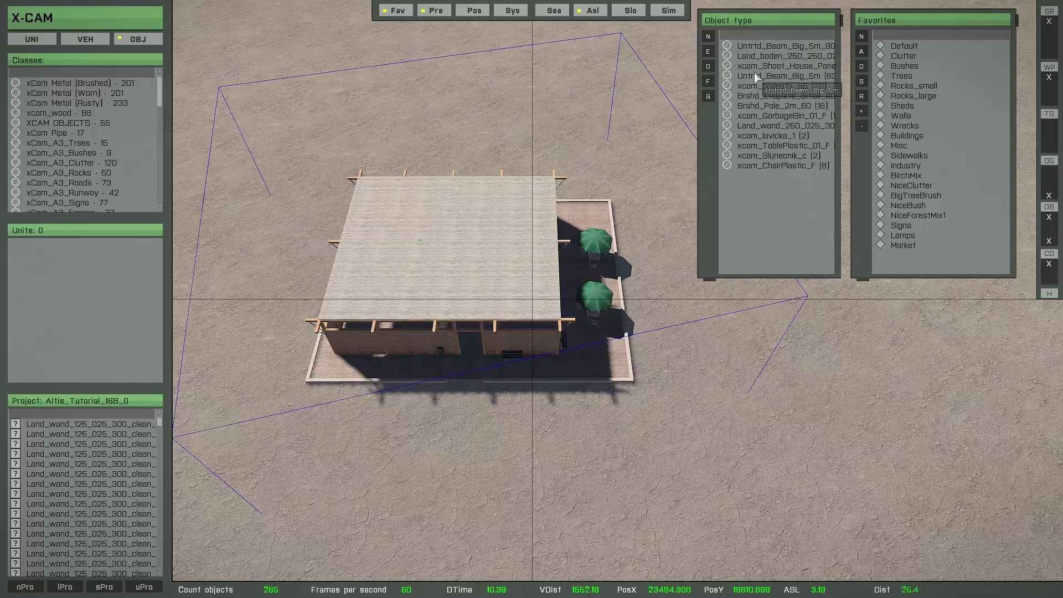
# - Move the upright beams, roof panels and wall panels away from the house, one object type at a time
pyautogui.click(755, 47)
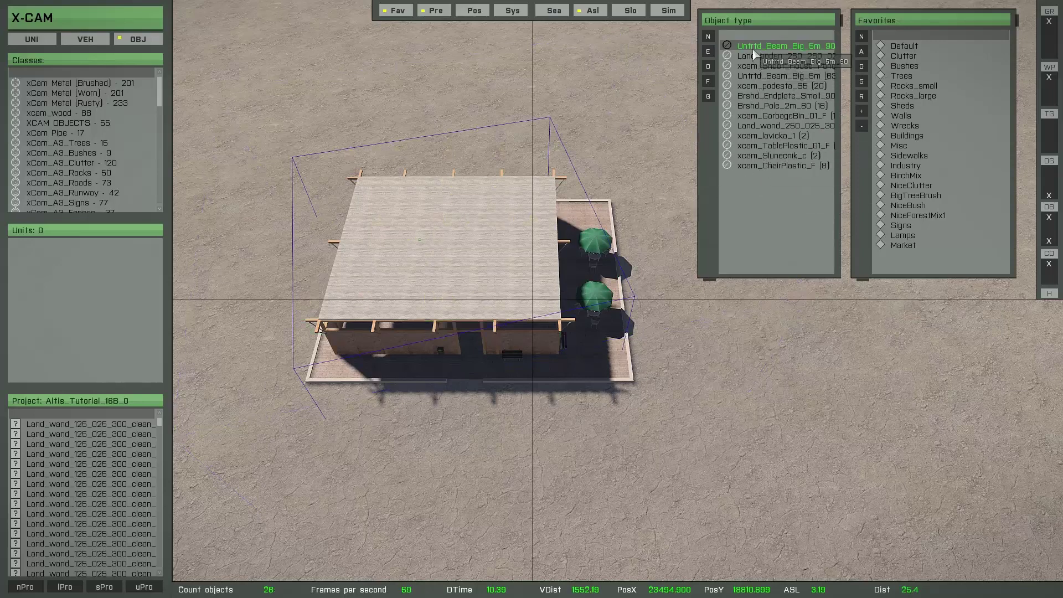
pyautogui.moveTo(480, 231); pyautogui.dragTo(529, 83)
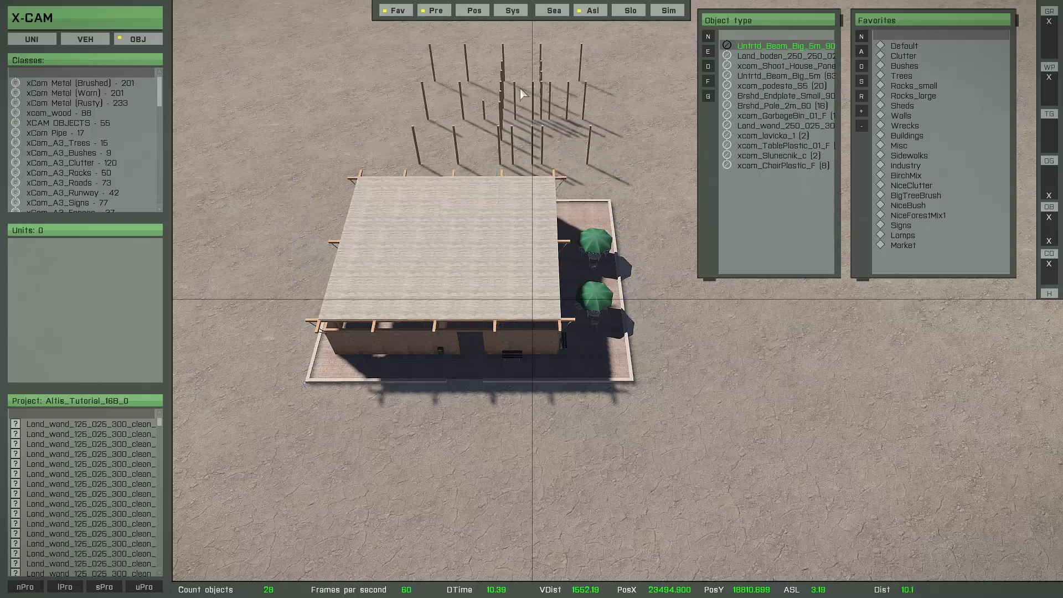
pyautogui.click(754, 56)
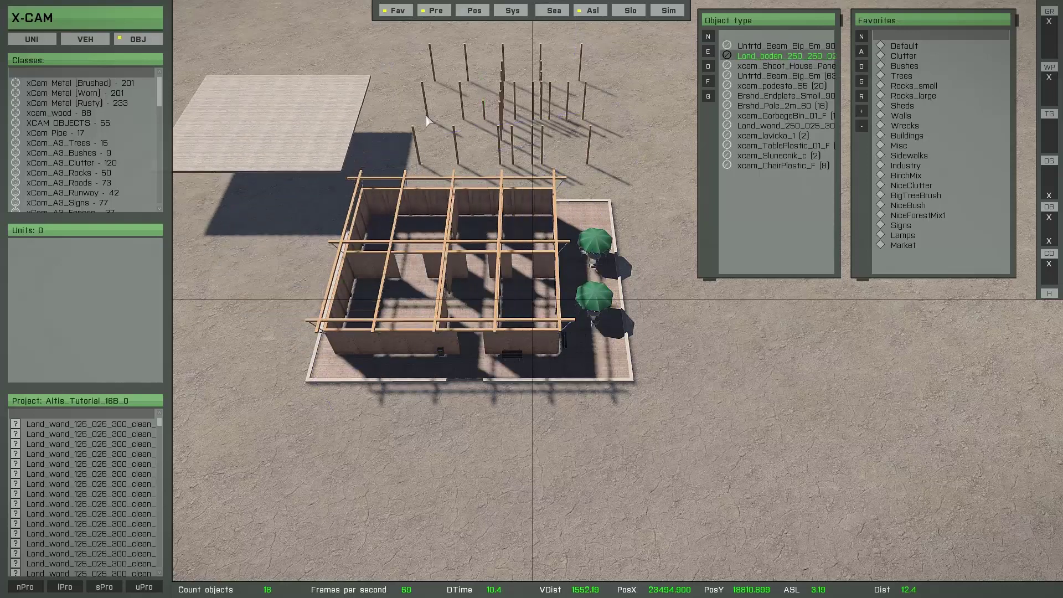
pyautogui.click(753, 69)
pyautogui.moveTo(480, 208); pyautogui.dragTo(773, 291)
# - Move the Untrtd_Beam_Big_5m roof beams beside the house and shift the xcam_podesta_S5 floor tiles
pyautogui.click(775, 76)
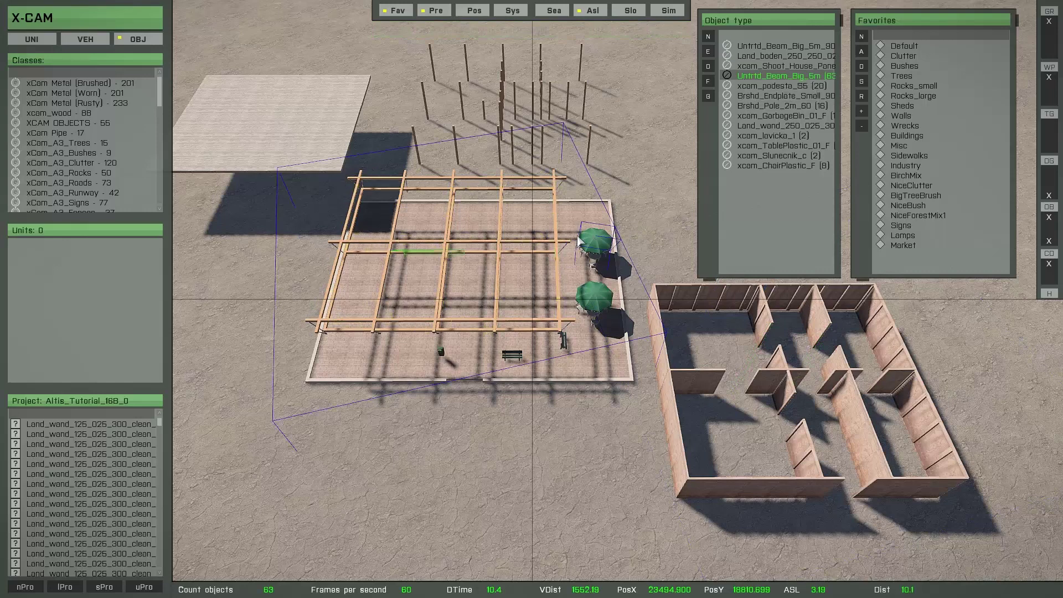
pyautogui.moveTo(531, 321); pyautogui.dragTo(358, 351)
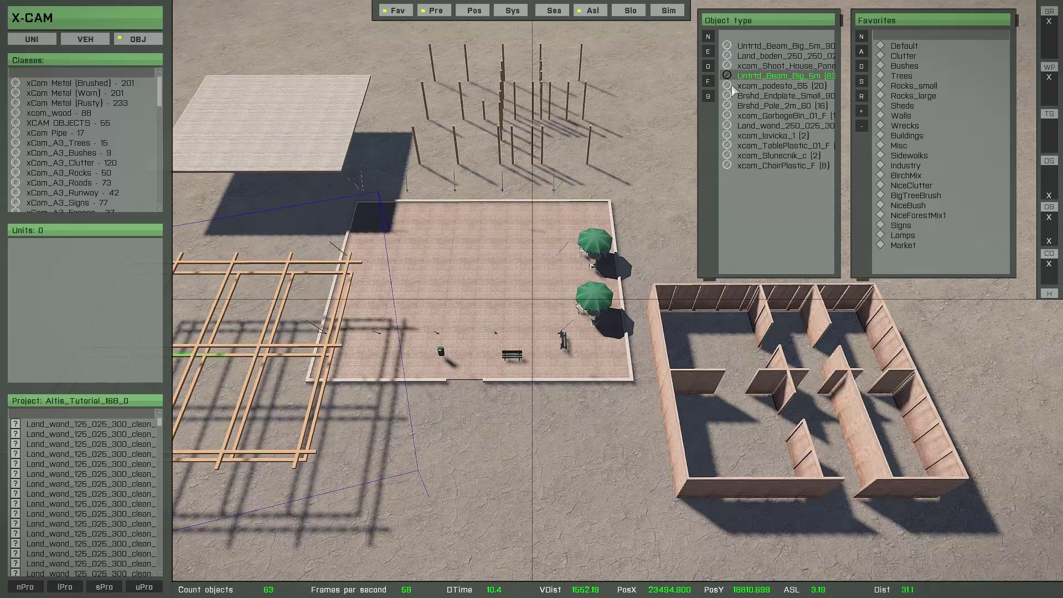
pyautogui.click(767, 85)
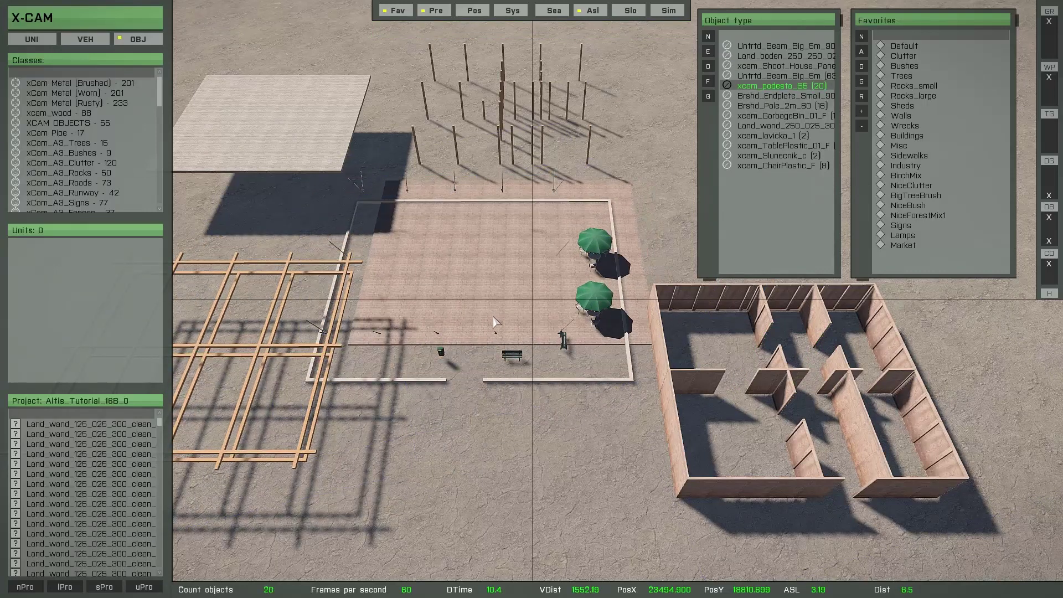
# - Reselect all objects of the house and undo the moves of its separated parts
pyautogui.click(754, 37)
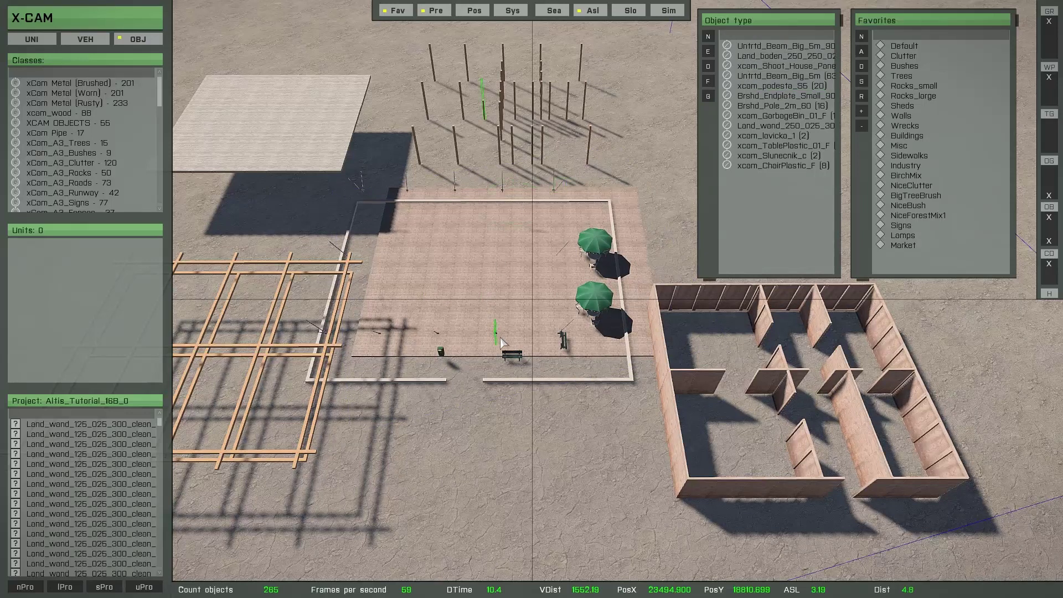
pyautogui.moveTo(497, 336); pyautogui.dragTo(506, 298)
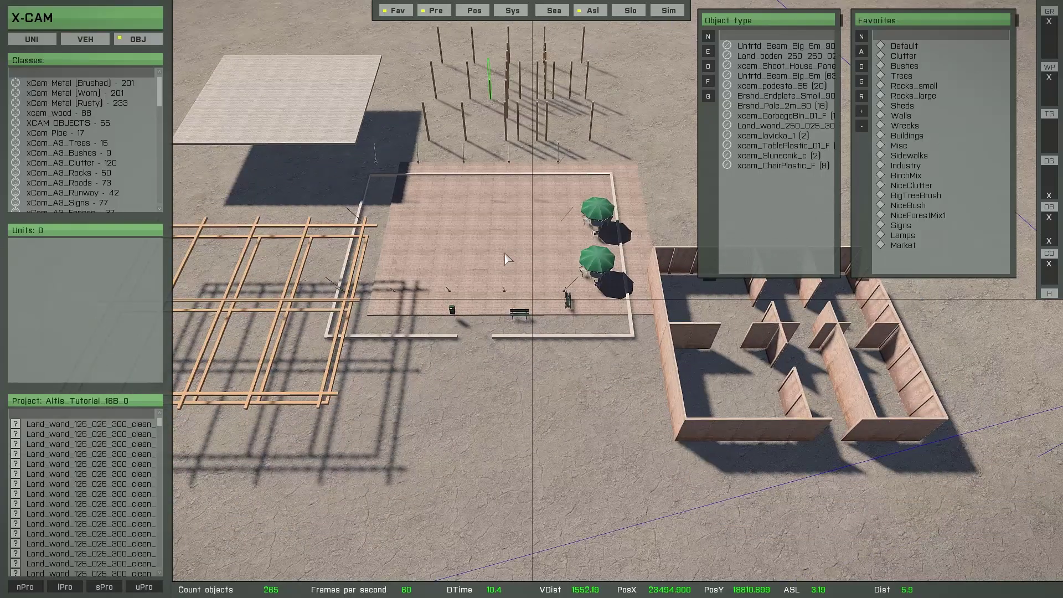
pyautogui.hotkey('ctrl', 'z')
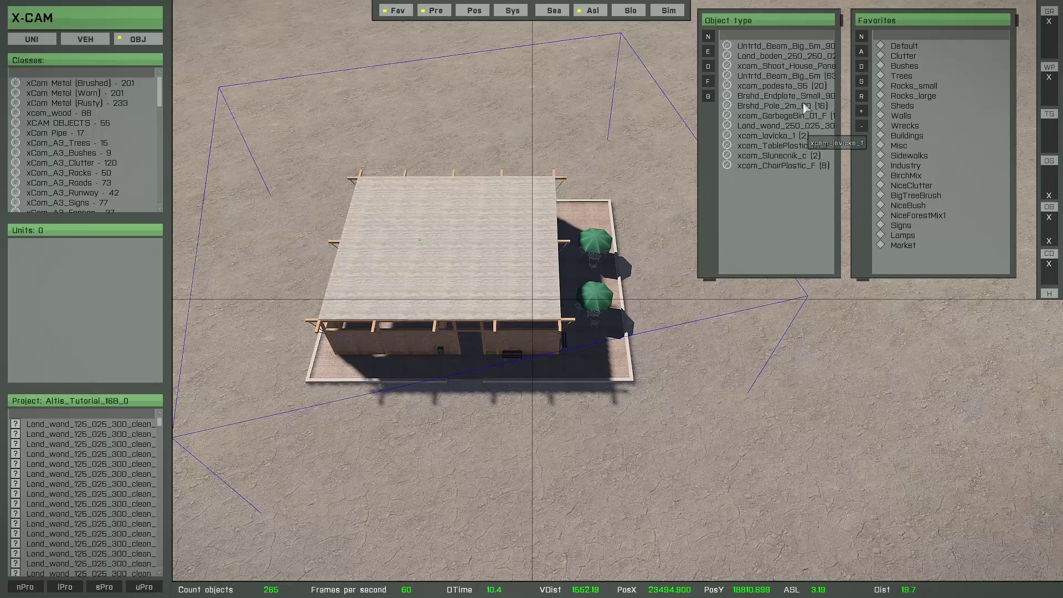
# - Create a separate object group from each object type filter entry of the house and clear the selection
pyautogui.press('g')
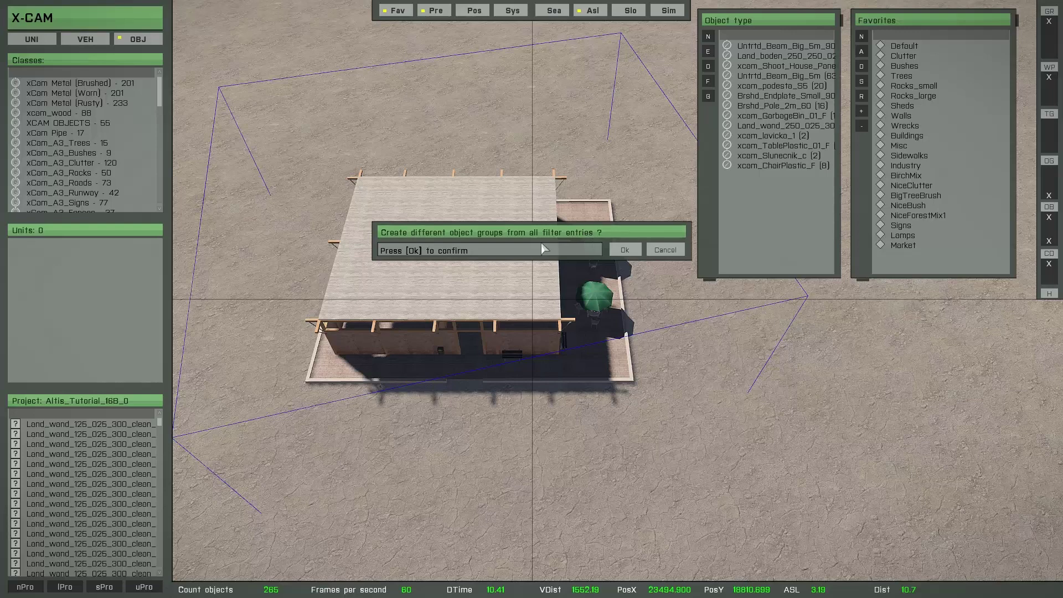
pyautogui.click(620, 253)
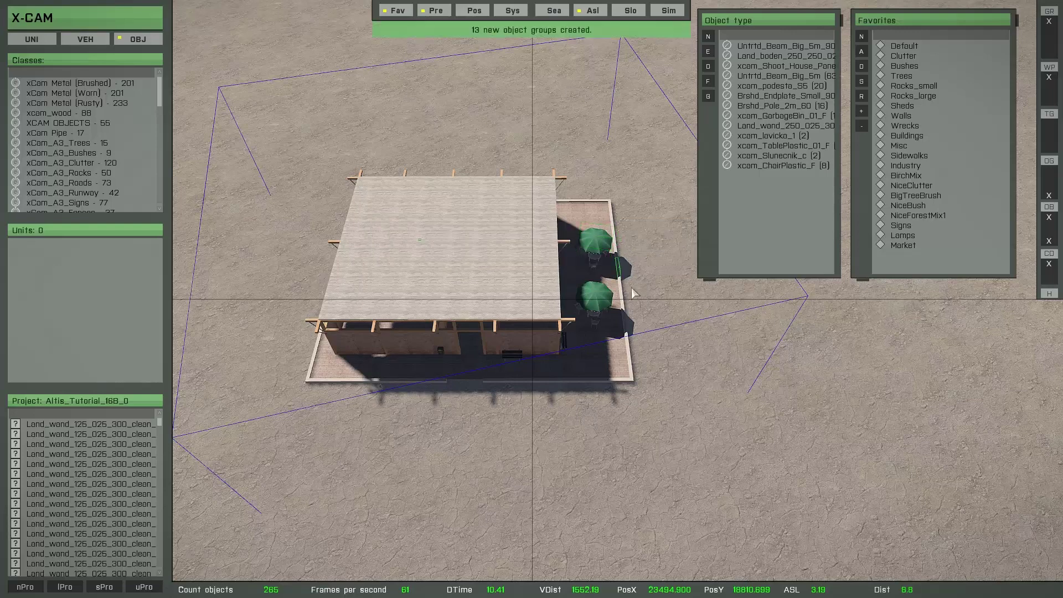
pyautogui.press('space')
# - Select the roof panel group and the roof beam group separately and move each one off the house
pyautogui.moveTo(641, 403); pyautogui.dragTo(482, 238, button='right')
pyautogui.press('w')
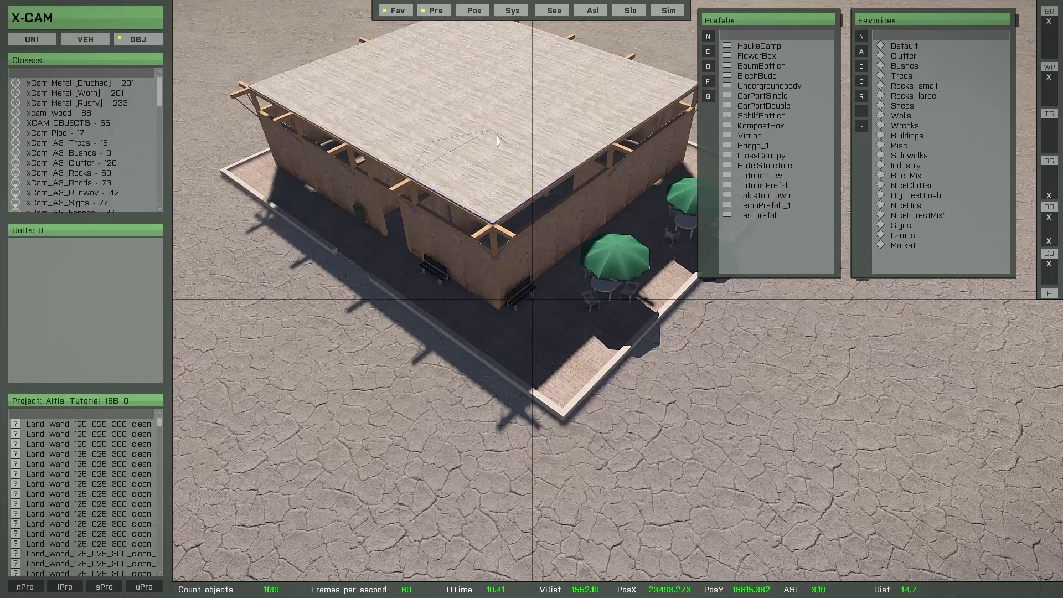
pyautogui.press('g')
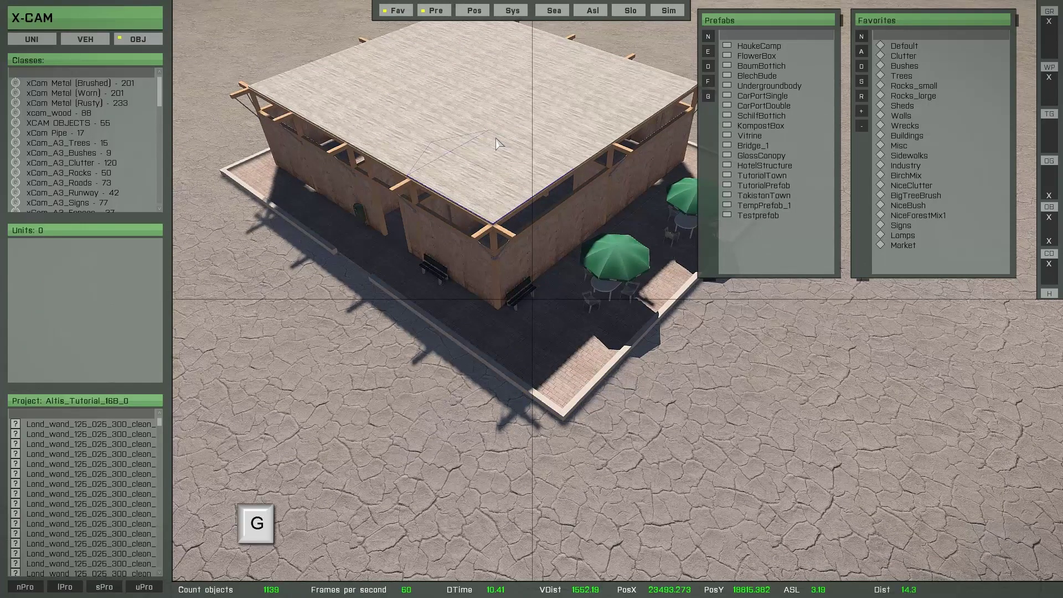
pyautogui.moveTo(501, 173); pyautogui.dragTo(269, 48)
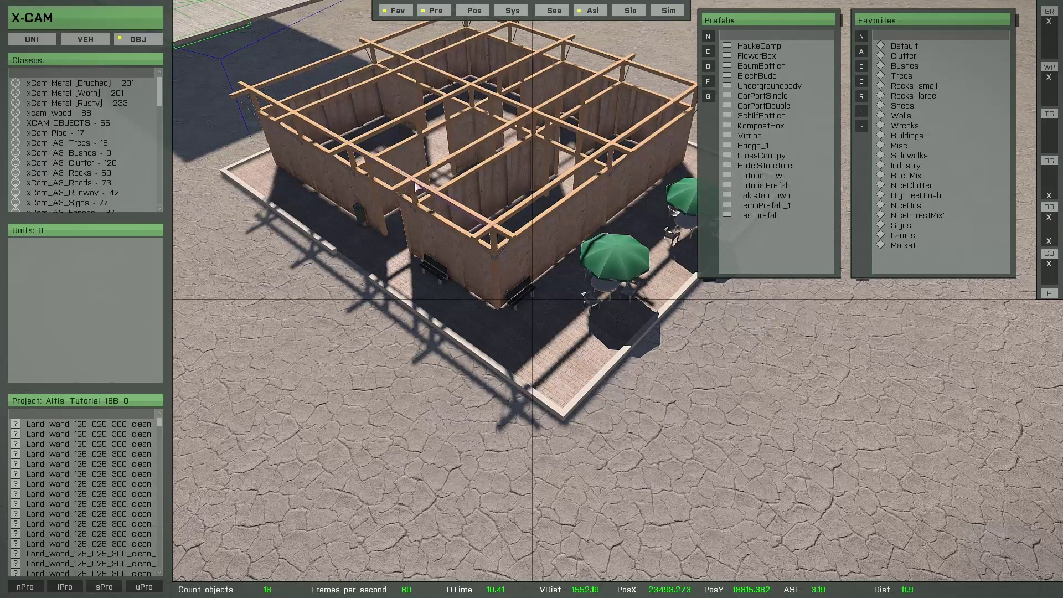
pyautogui.press('g')
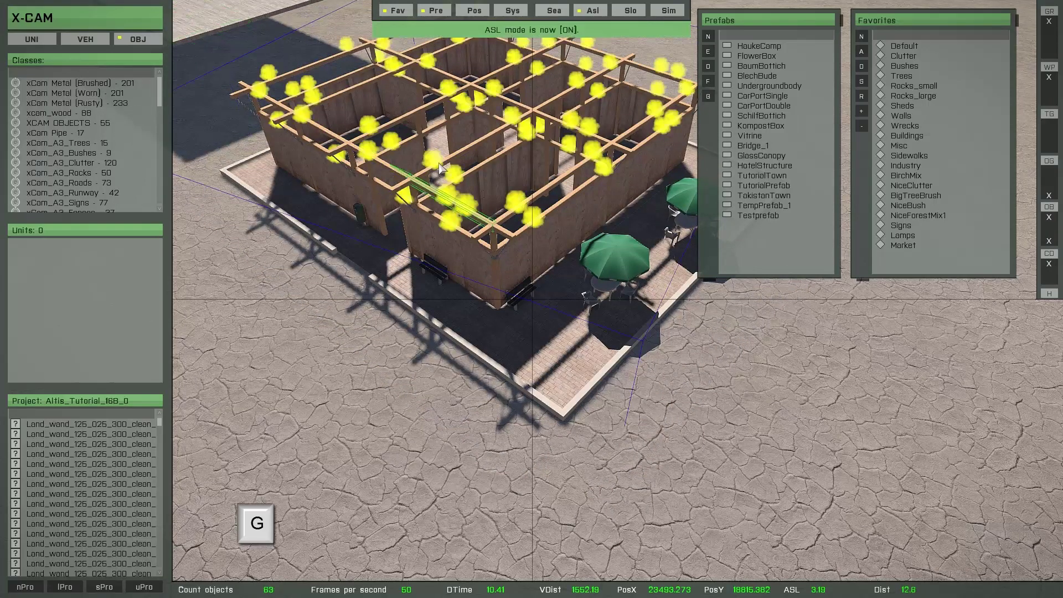
pyautogui.moveTo(440, 169); pyautogui.dragTo(620, 92)
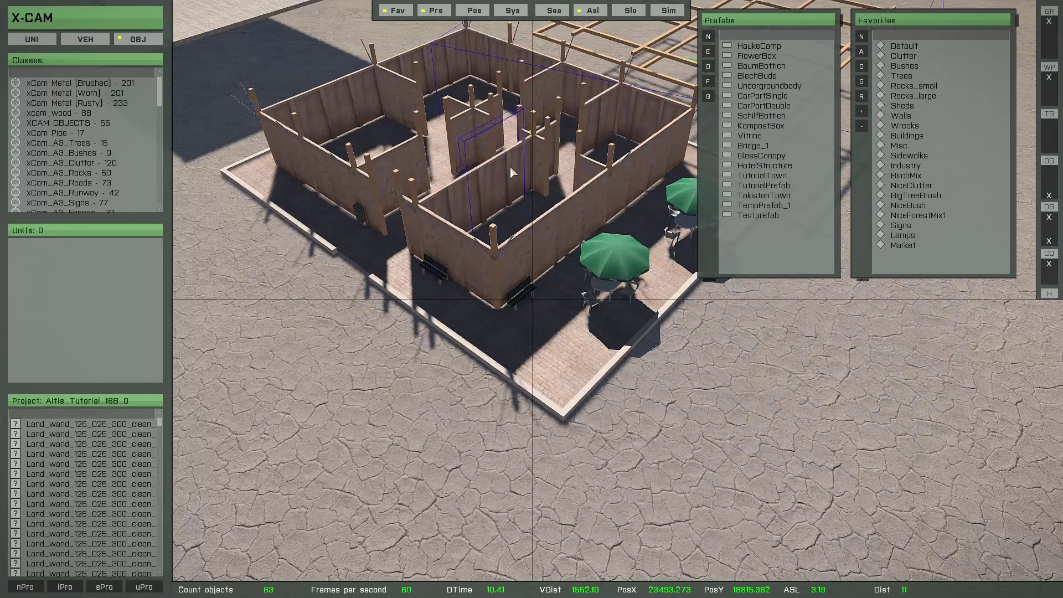
# - Select the house's wall group and move all walls off the floor, away from the pillars
pyautogui.press('g')
pyautogui.scroll(-5, 504, 185)
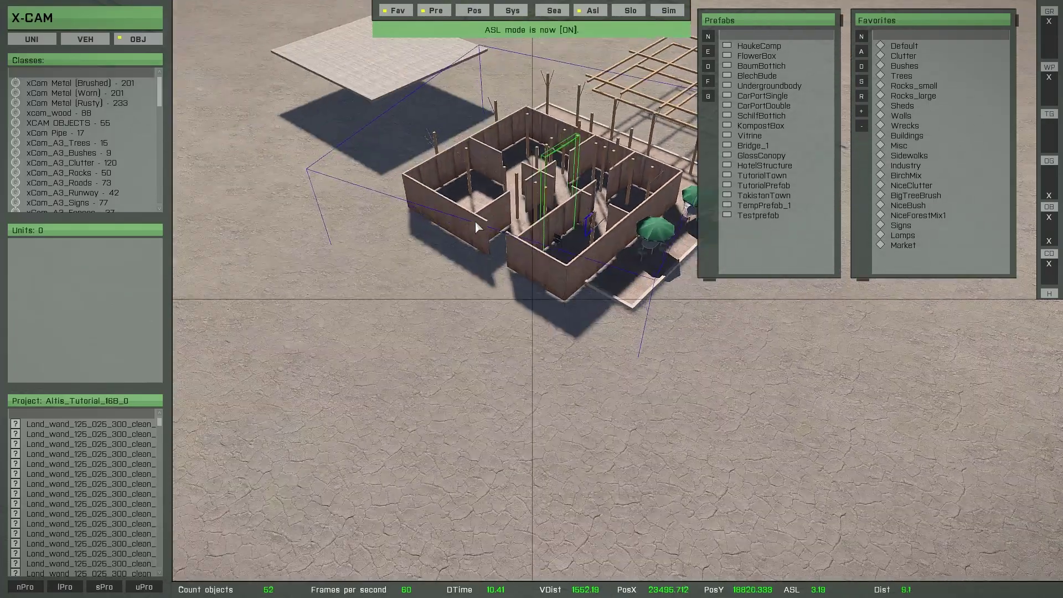
pyautogui.moveTo(474, 220); pyautogui.dragTo(623, 208, button='right')
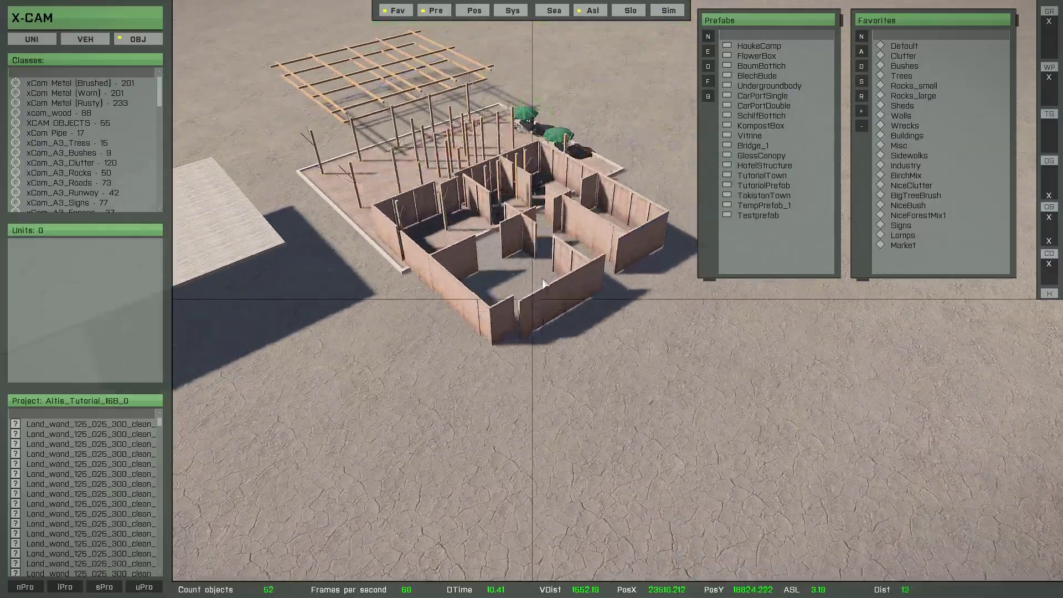
pyautogui.press('w')
pyautogui.press('a')
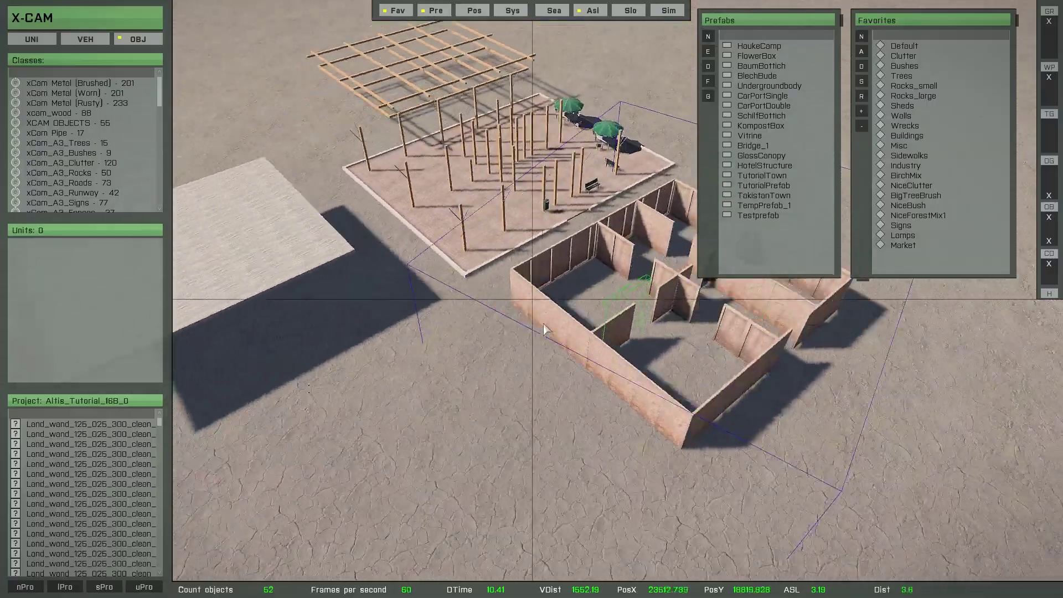
pyautogui.moveTo(543, 330); pyautogui.dragTo(434, 313, button='right')
pyautogui.scroll(-2, 443, 308)
pyautogui.scroll(-2, 430, 316)
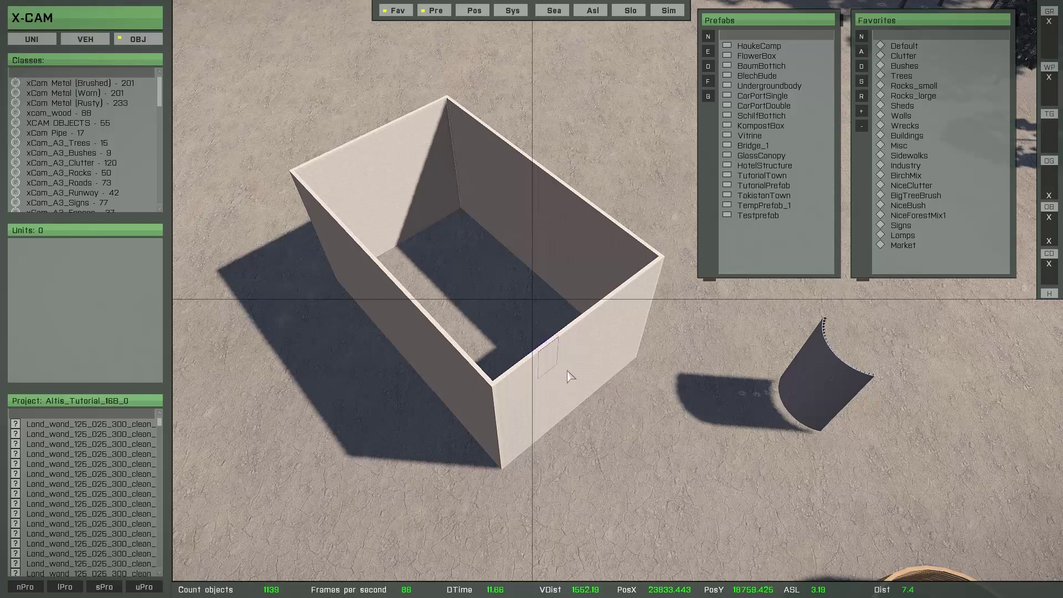
# - Select the grouped walls of the rectangular box and filter them by object orientation
pyautogui.press('g')
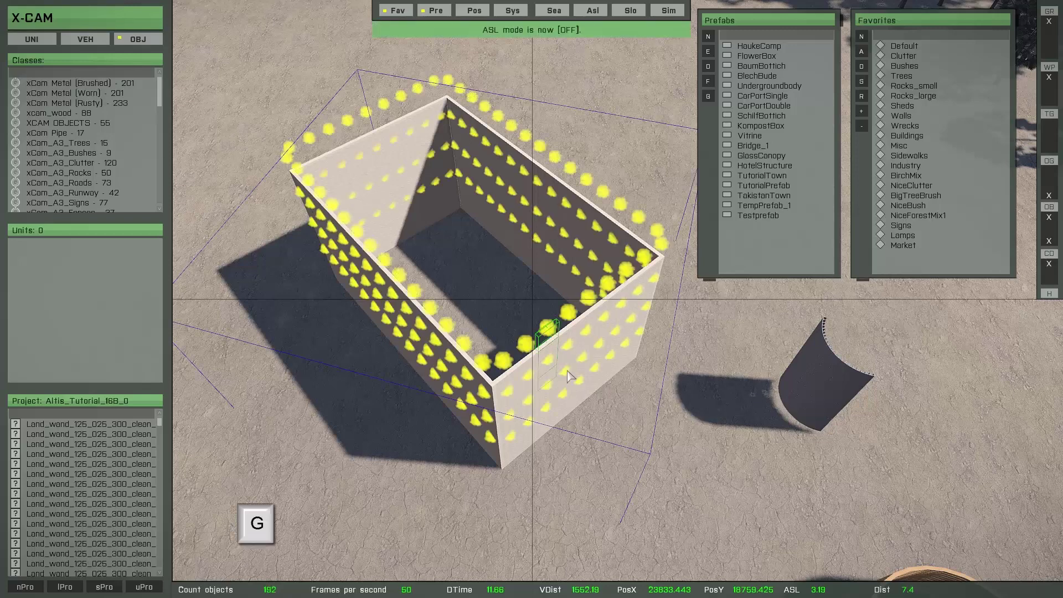
pyautogui.moveTo(554, 340); pyautogui.dragTo(558, 346)
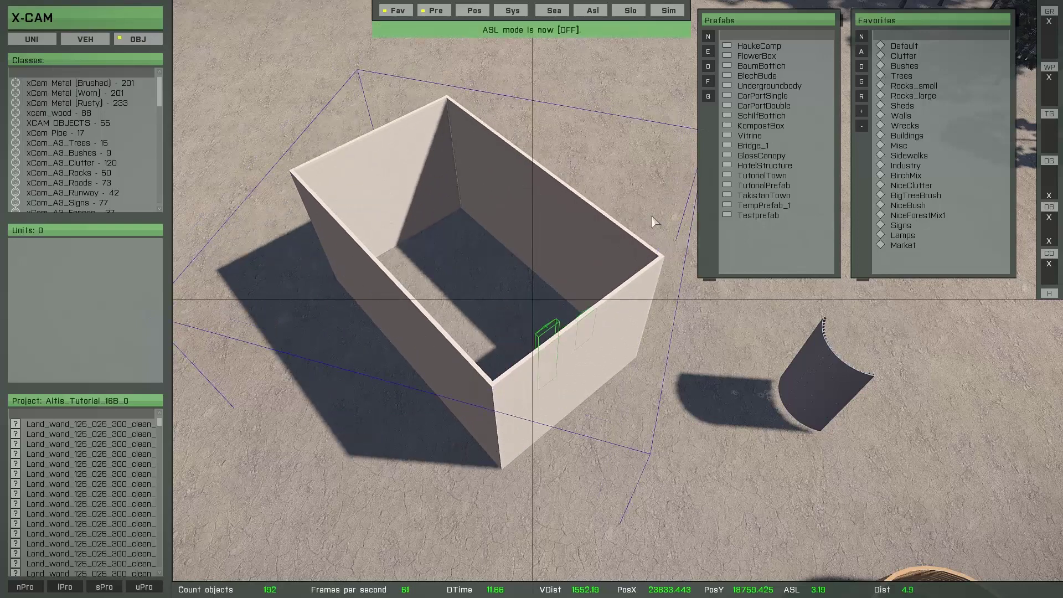
pyautogui.click(709, 82)
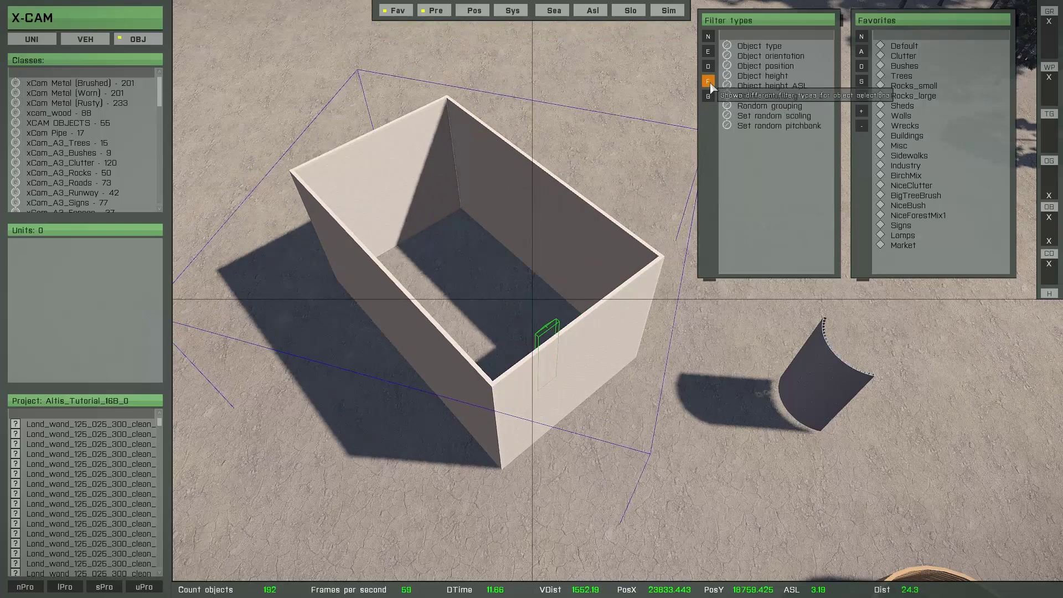
pyautogui.click(781, 55)
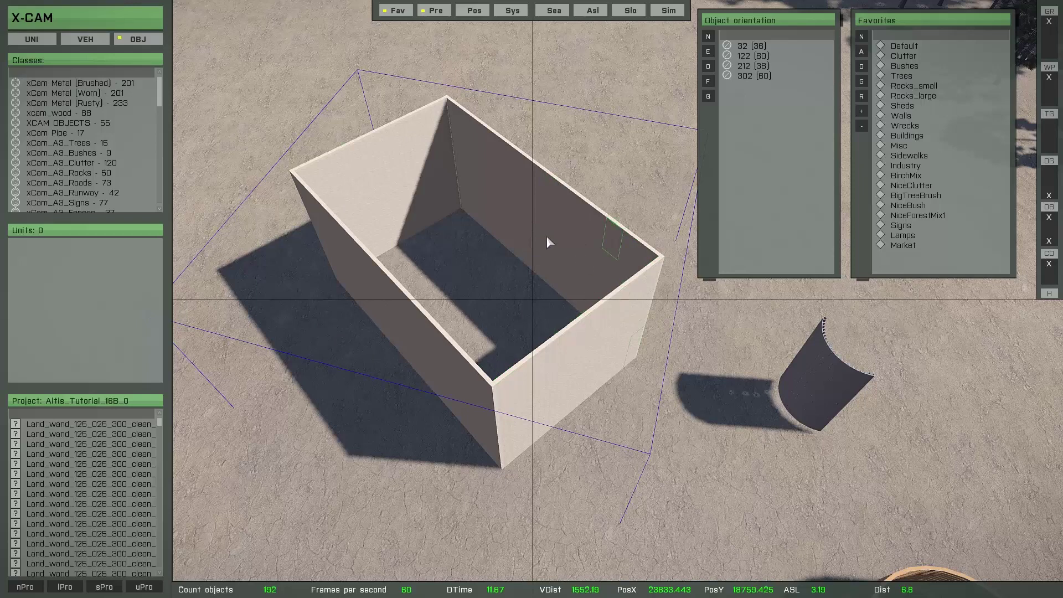
# - Select the walls with orientations 32, 122, 212 and 302 in turn and move each side outward from the box
pyautogui.click(741, 46)
pyautogui.click(747, 56)
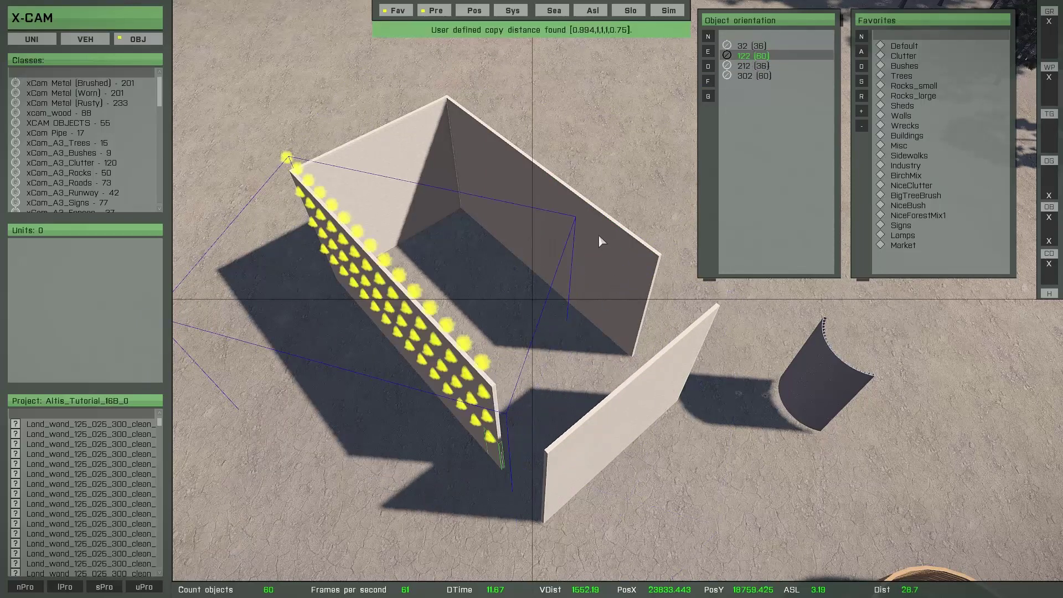
pyautogui.click(747, 66)
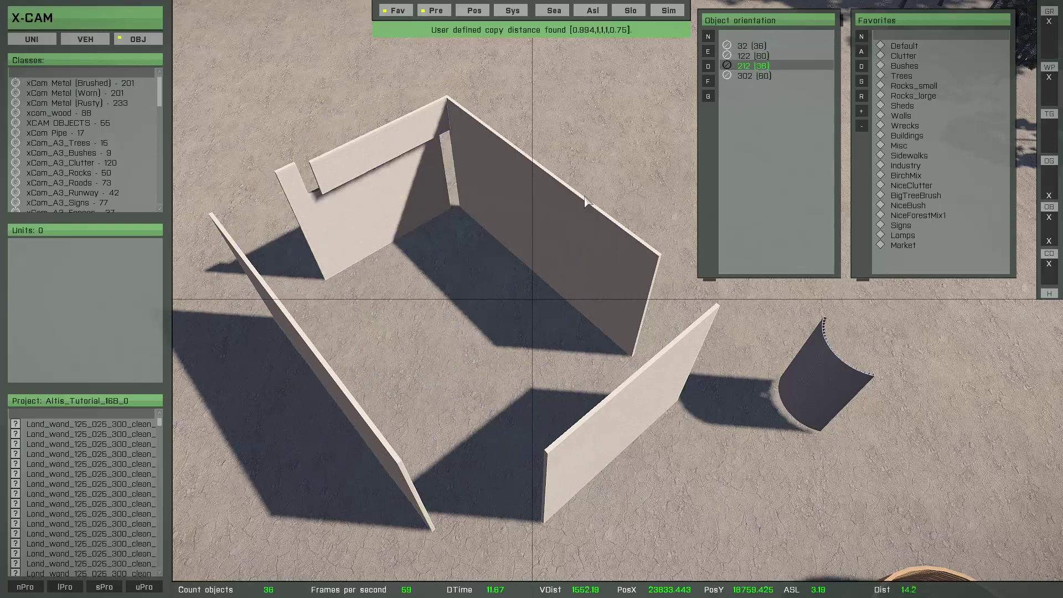
pyautogui.click(753, 77)
pyautogui.moveTo(519, 247)
pyautogui.mouseDown()
pyautogui.moveTo(560, 220)
pyautogui.moveTo(534, 239)
pyautogui.mouseUp()
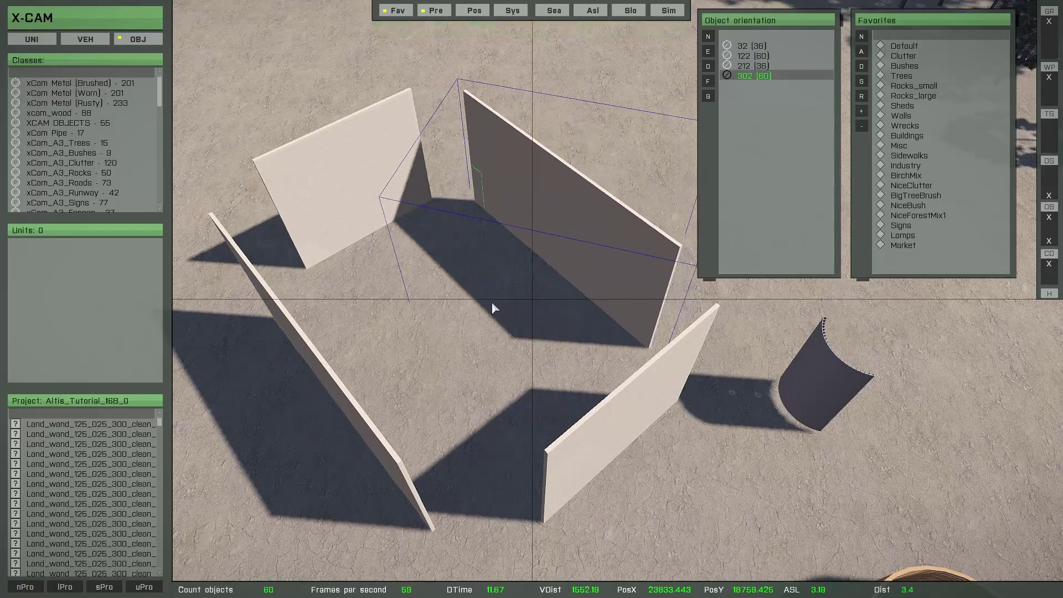
pyautogui.moveTo(492, 301); pyautogui.dragTo(486, 304)
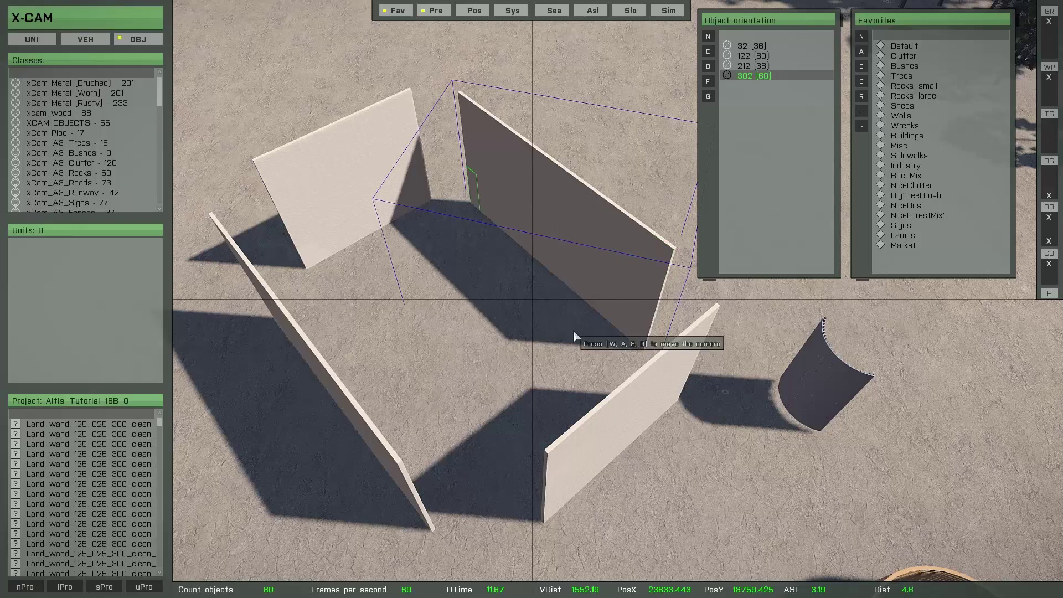
# - Open and cancel group creation from all orientation entries, reselect all box walls and undo their moves
pyautogui.press('g')
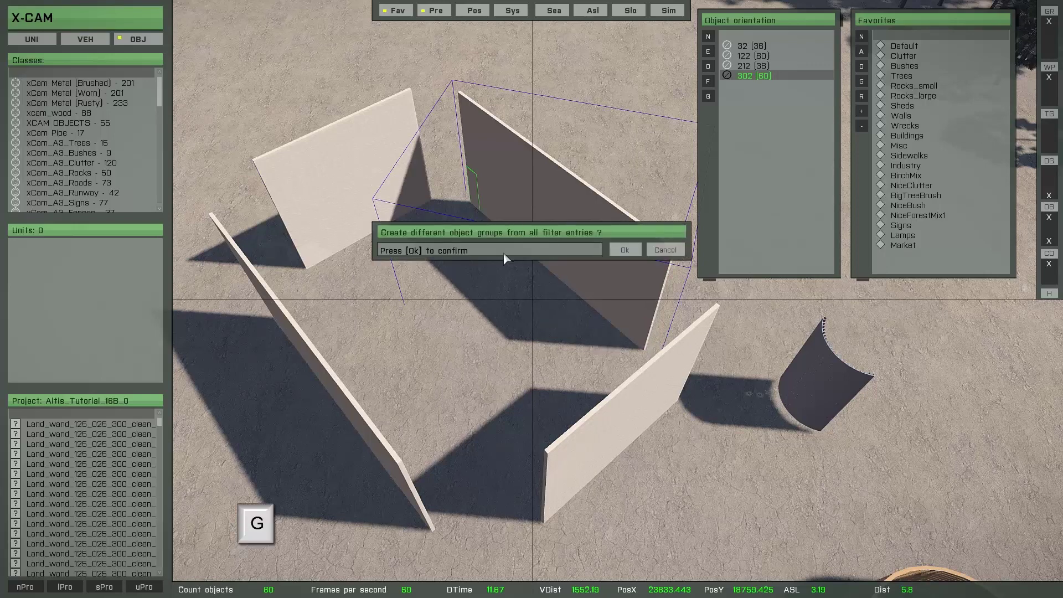
pyautogui.click(663, 250)
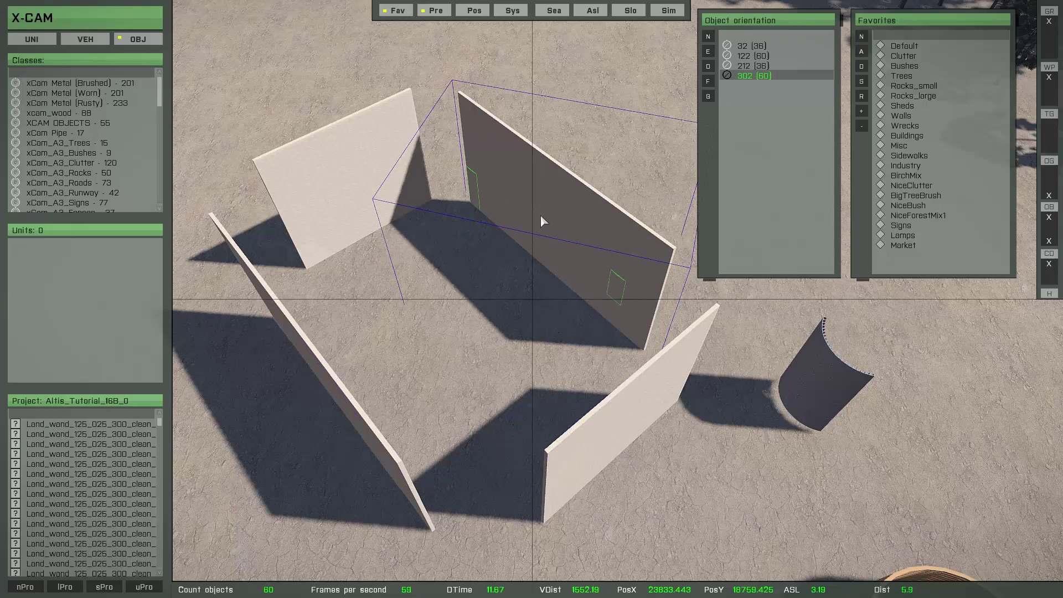
pyautogui.click(758, 36)
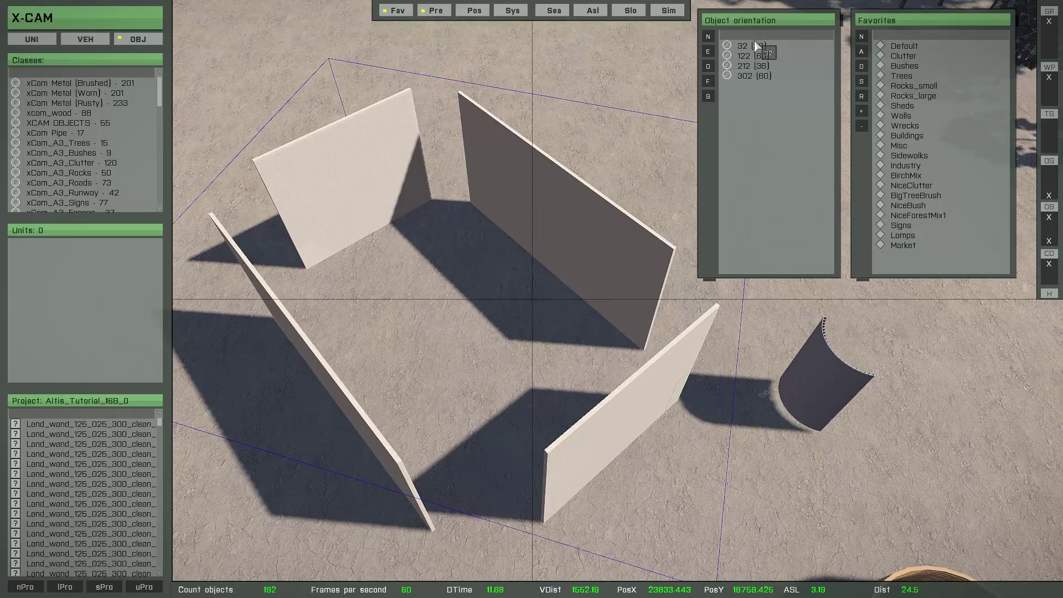
pyautogui.press('e')
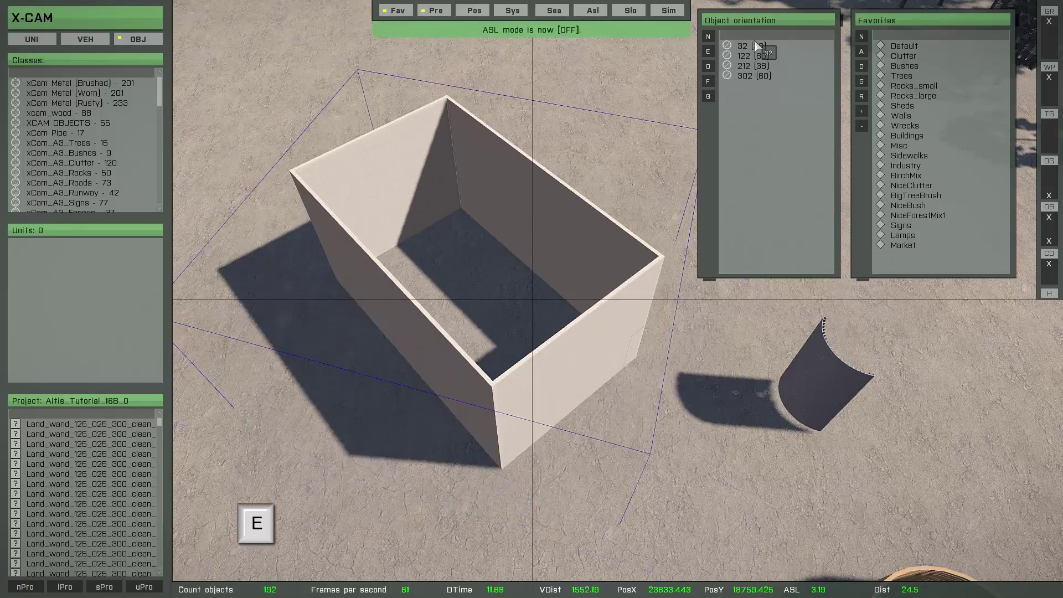
# - Filter the box walls by object height and move the layers at heights 9, 6, 3 and 0 apart
pyautogui.rightClick(771, 175)
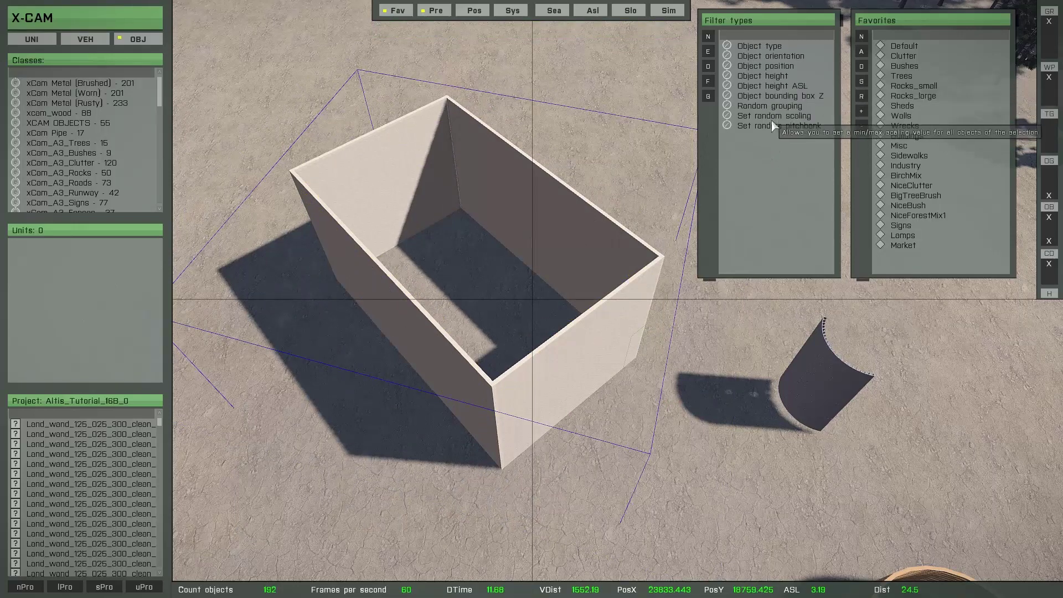
pyautogui.click(773, 79)
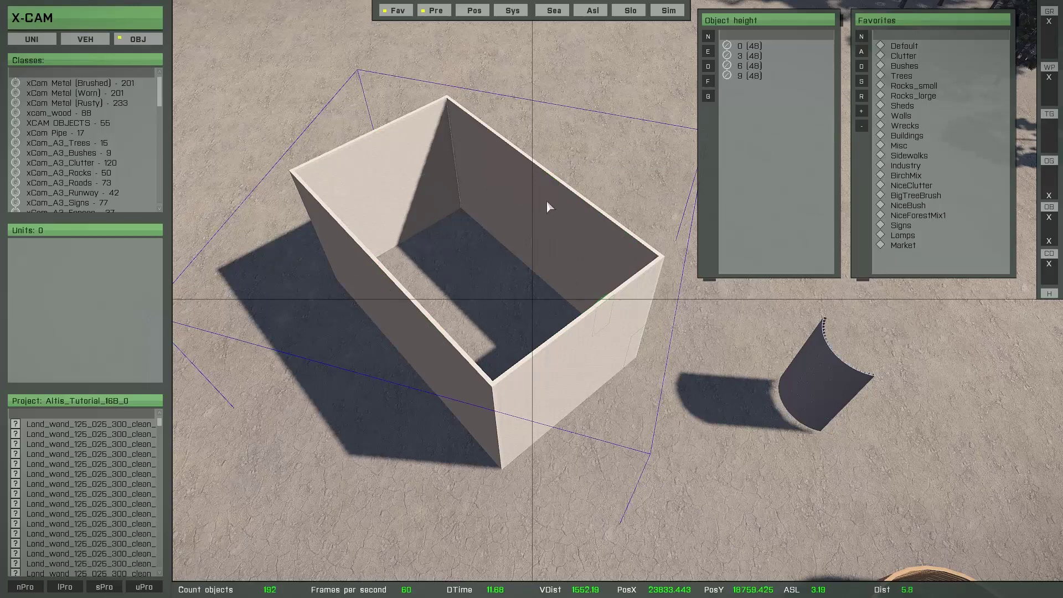
pyautogui.click(747, 76)
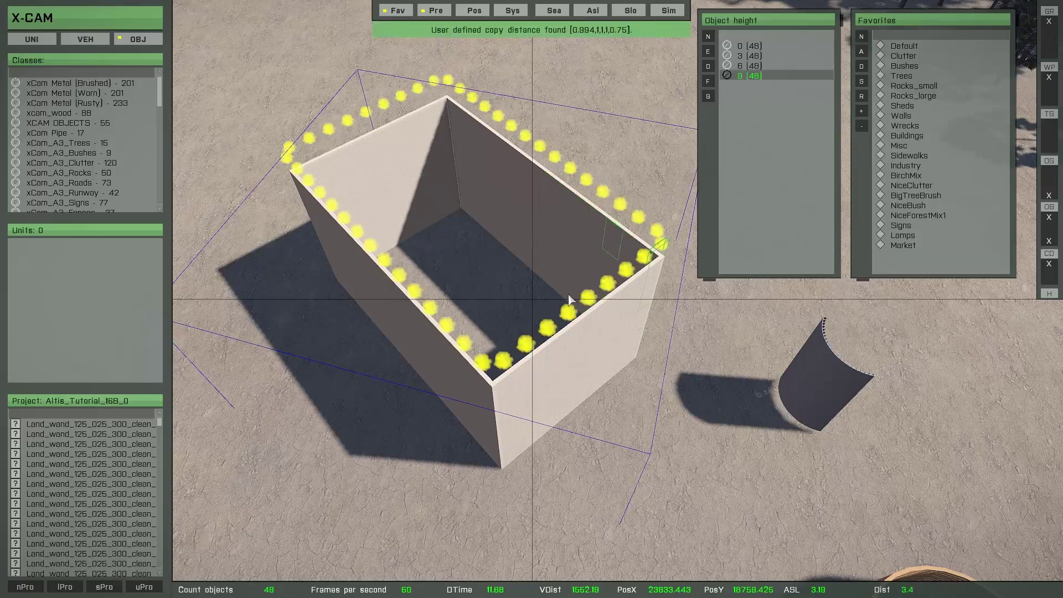
pyautogui.moveTo(570, 295); pyautogui.dragTo(618, 143)
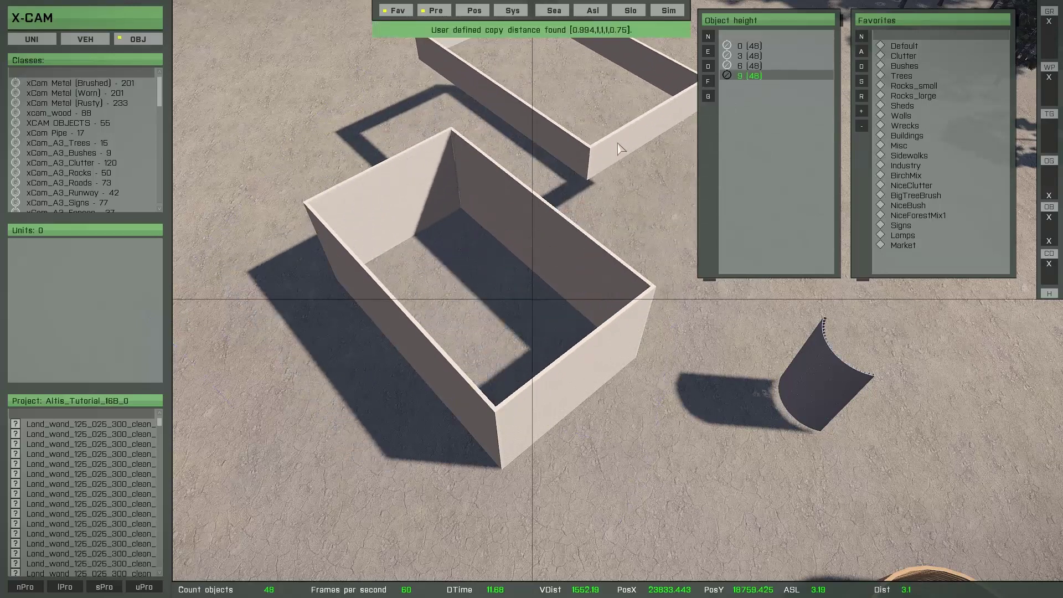
pyautogui.click(746, 66)
pyautogui.moveTo(583, 250); pyautogui.dragTo(470, 198)
pyautogui.click(744, 56)
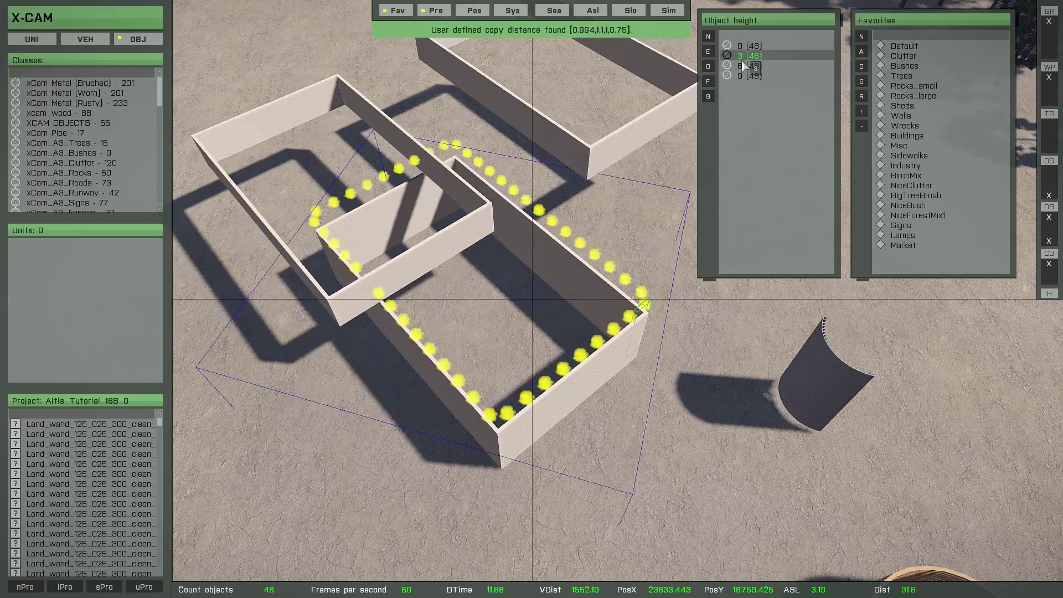
pyautogui.moveTo(607, 219); pyautogui.dragTo(568, 321)
pyautogui.click(746, 46)
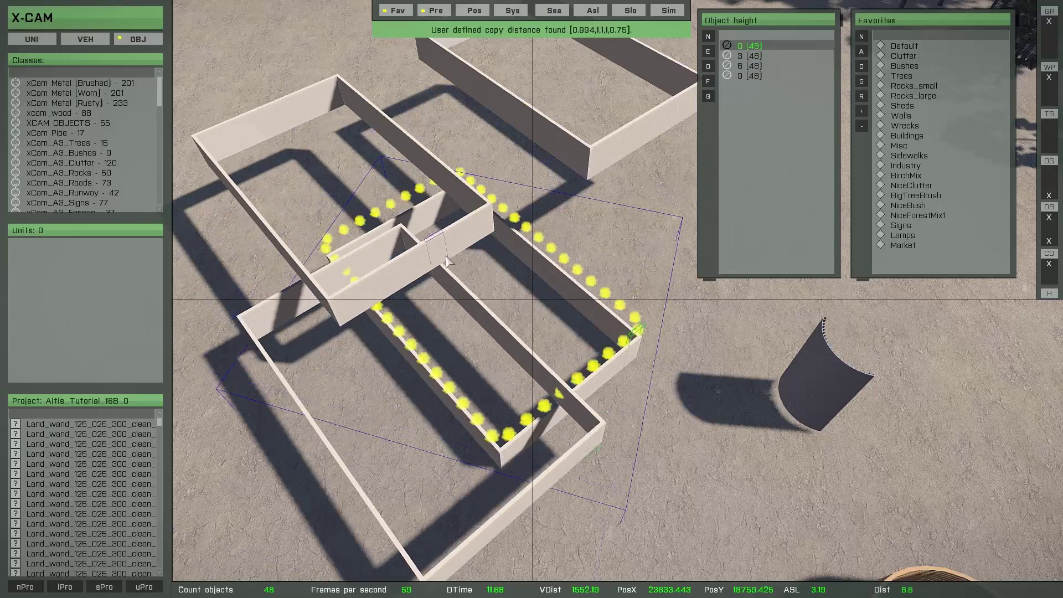
pyautogui.moveTo(475, 322); pyautogui.dragTo(573, 302)
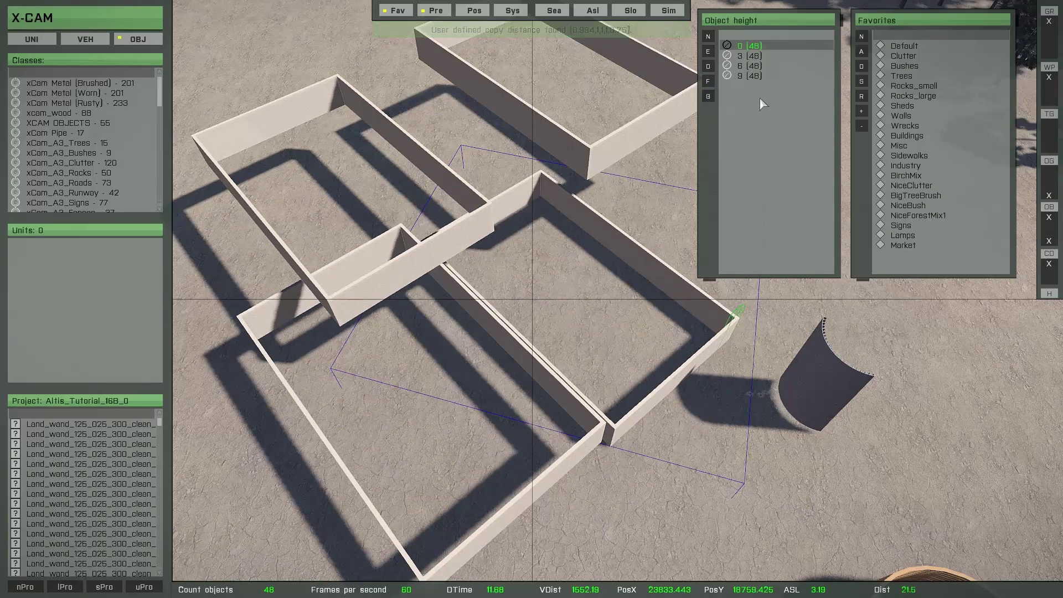
# - Reselect all box walls, undo the moves of the height layers and filter the walls by object position
pyautogui.click(759, 35)
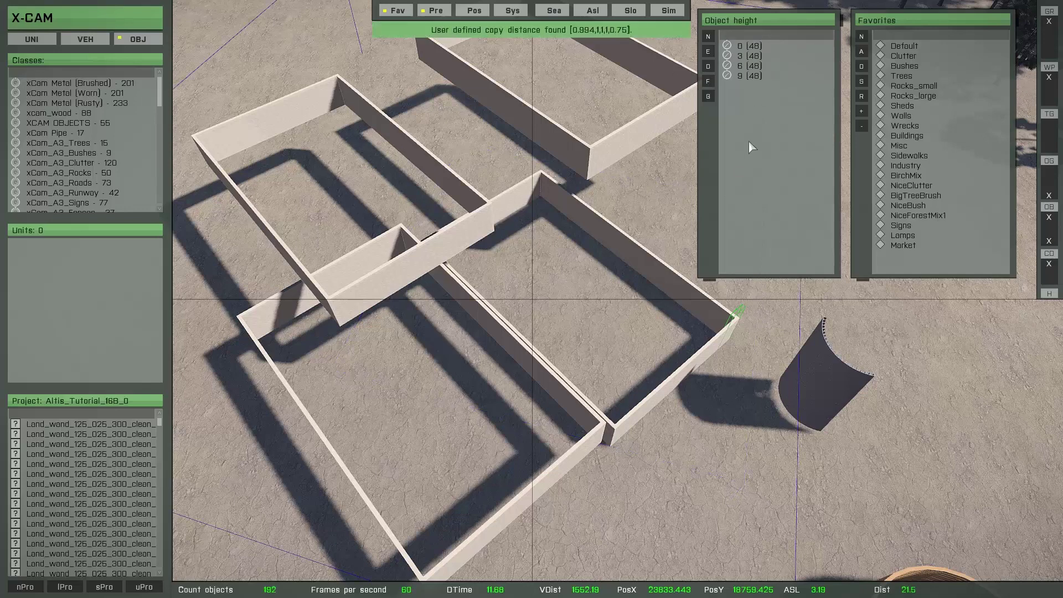
pyautogui.hotkey('ctrl', 'z')
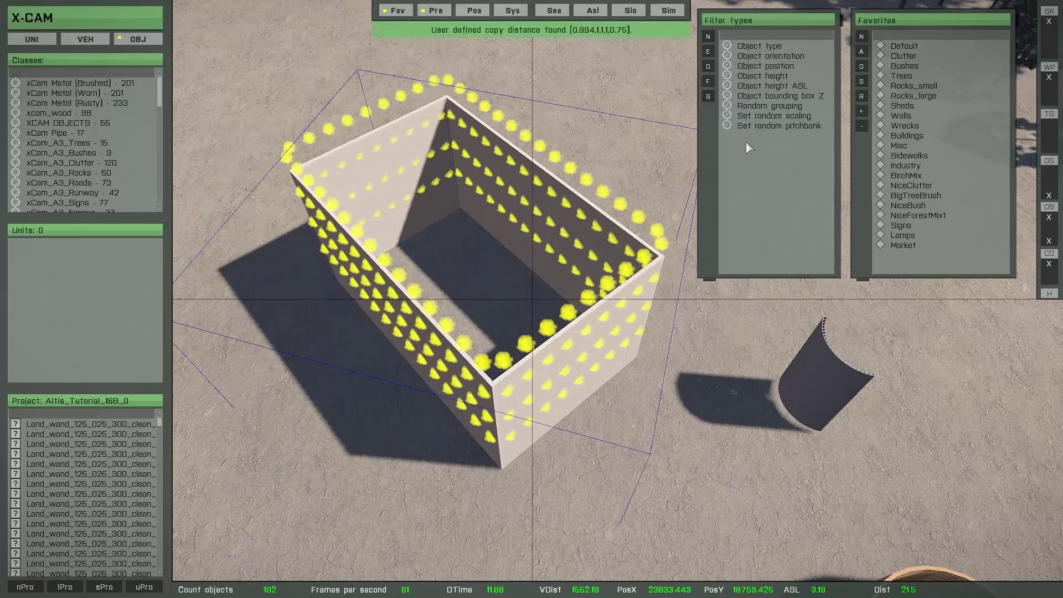
pyautogui.click(762, 66)
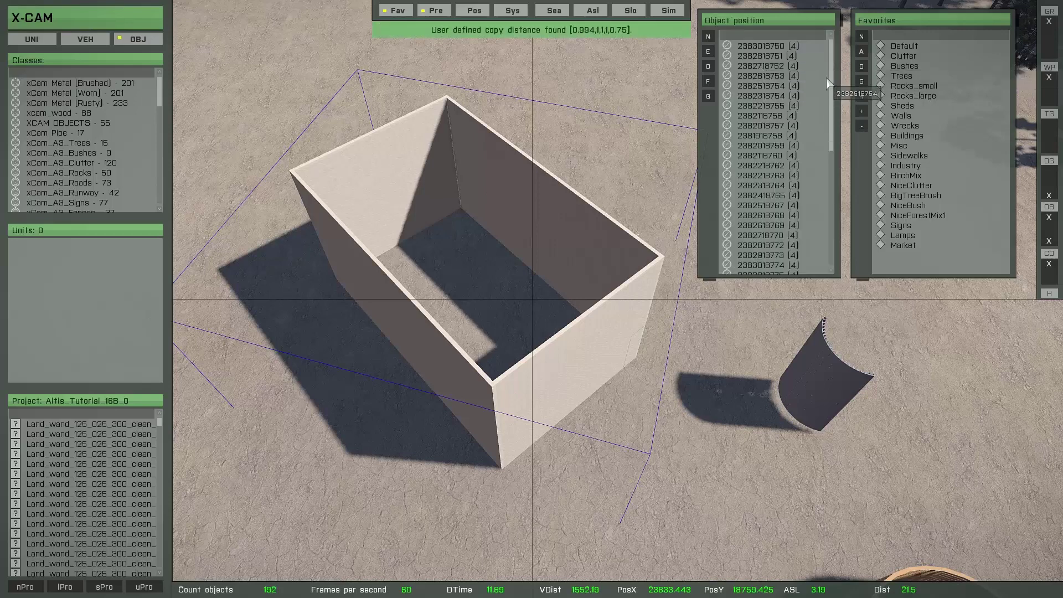
pyautogui.moveTo(831, 69)
pyautogui.mouseDown()
pyautogui.moveTo(831, 217)
pyautogui.moveTo(836, 59)
pyautogui.mouseUp()
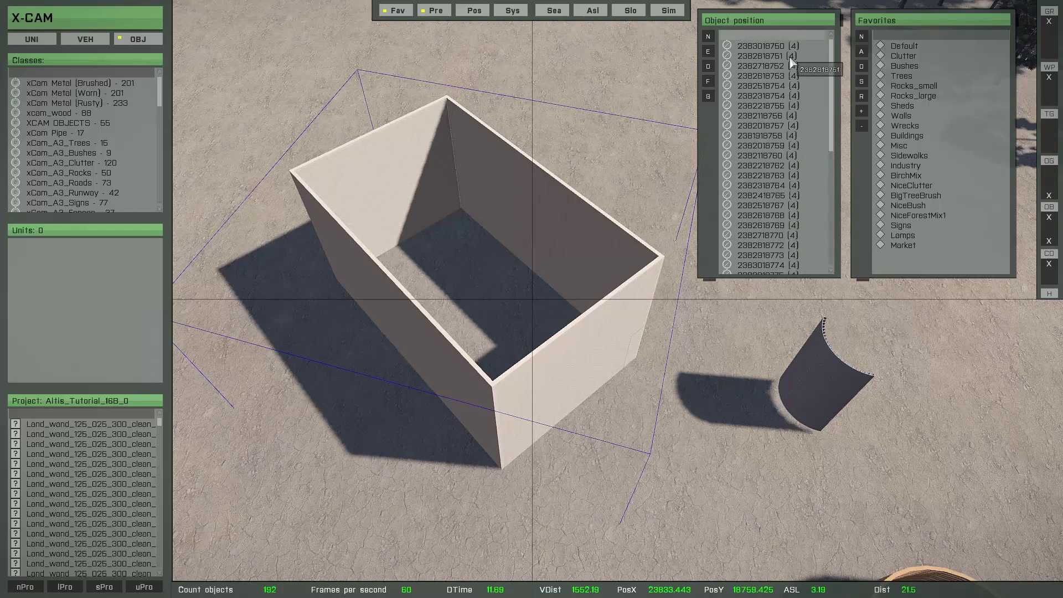
pyautogui.click(783, 105)
pyautogui.click(761, 165)
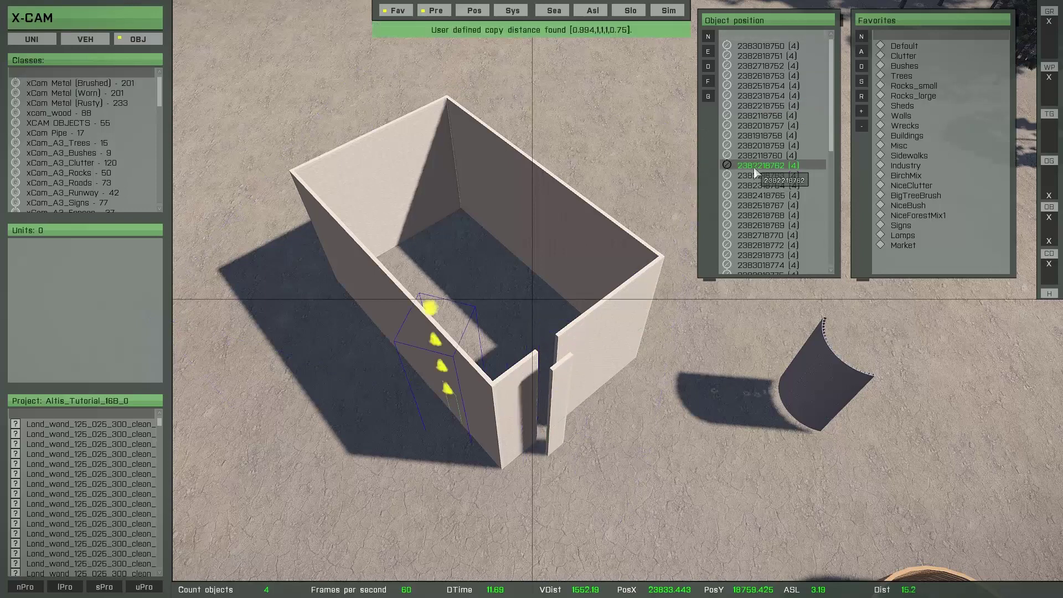
pyautogui.click(759, 234)
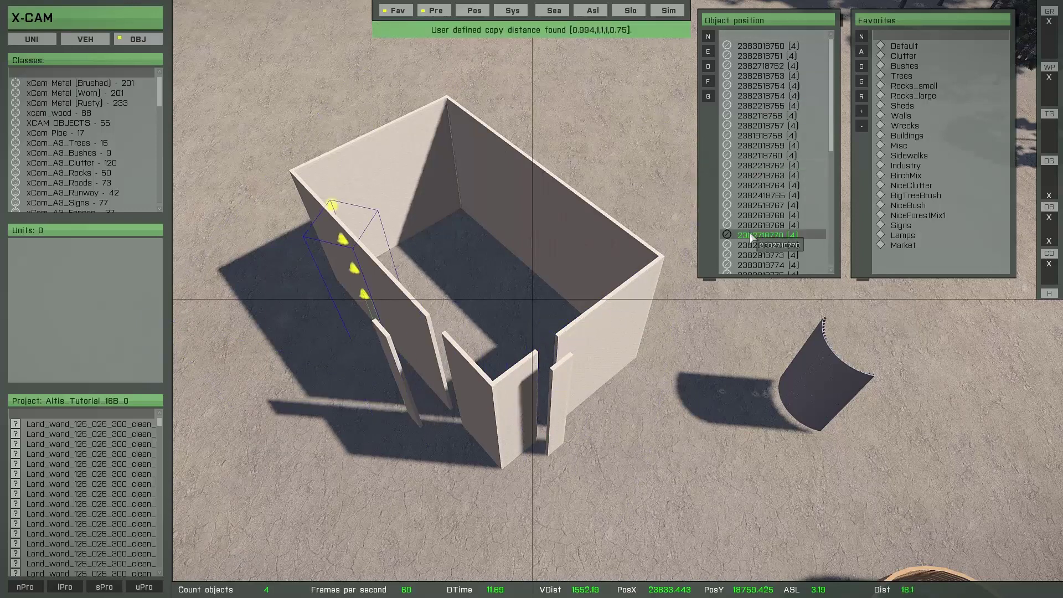
pyautogui.click(757, 255)
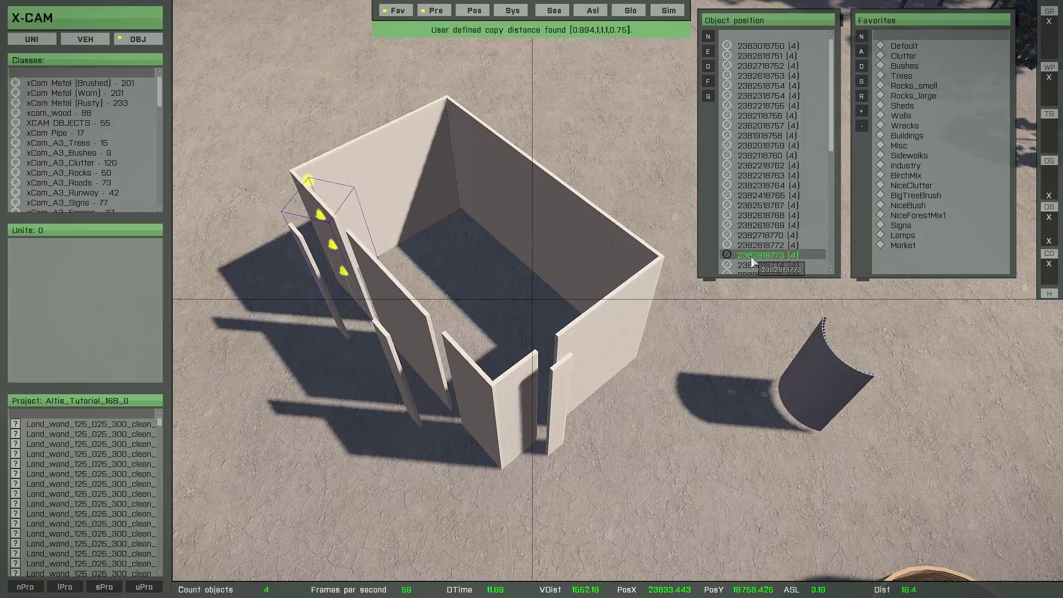
pyautogui.scroll(-3, 526, 236)
pyautogui.scroll(4, 526, 237)
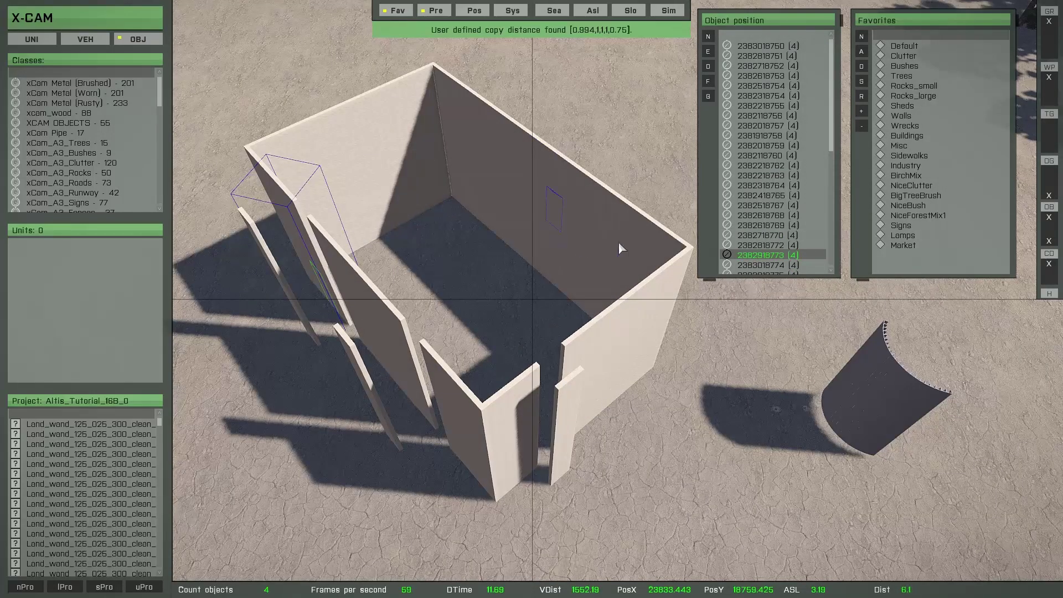
pyautogui.click(776, 158)
pyautogui.click(734, 206)
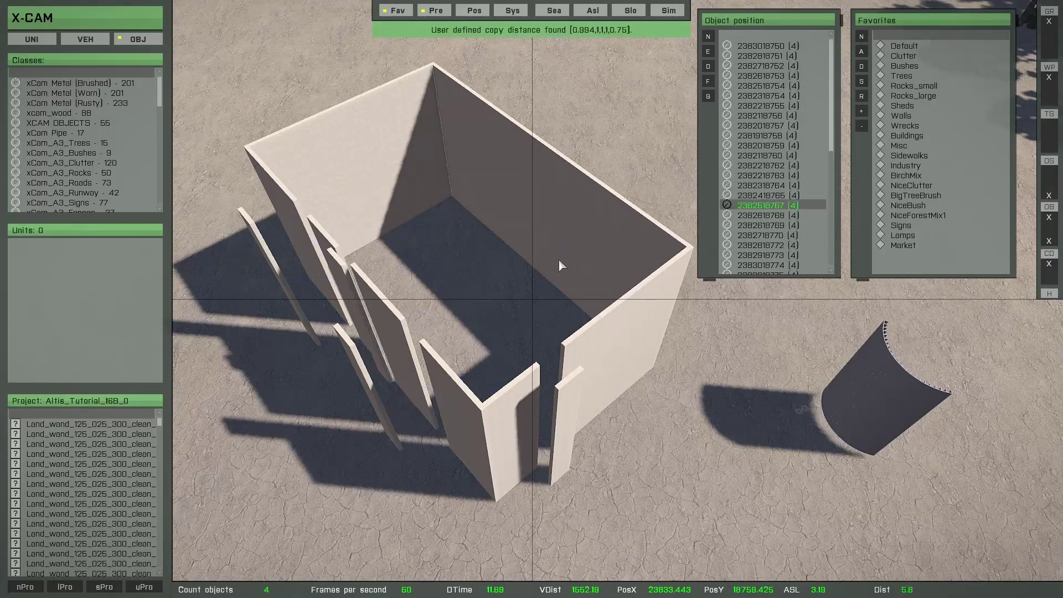
pyautogui.press('Left')
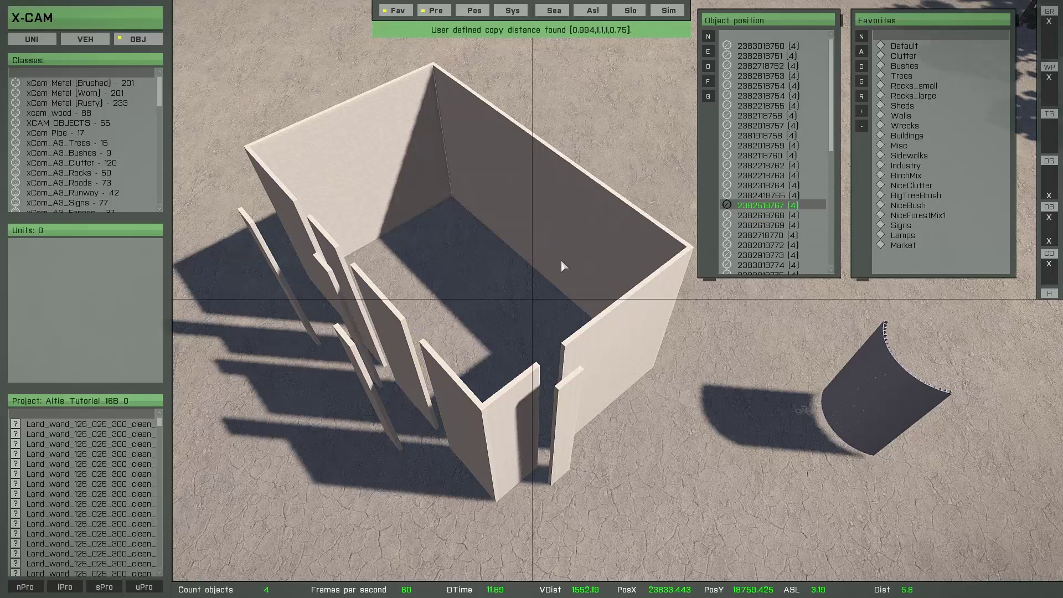
pyautogui.click(755, 236)
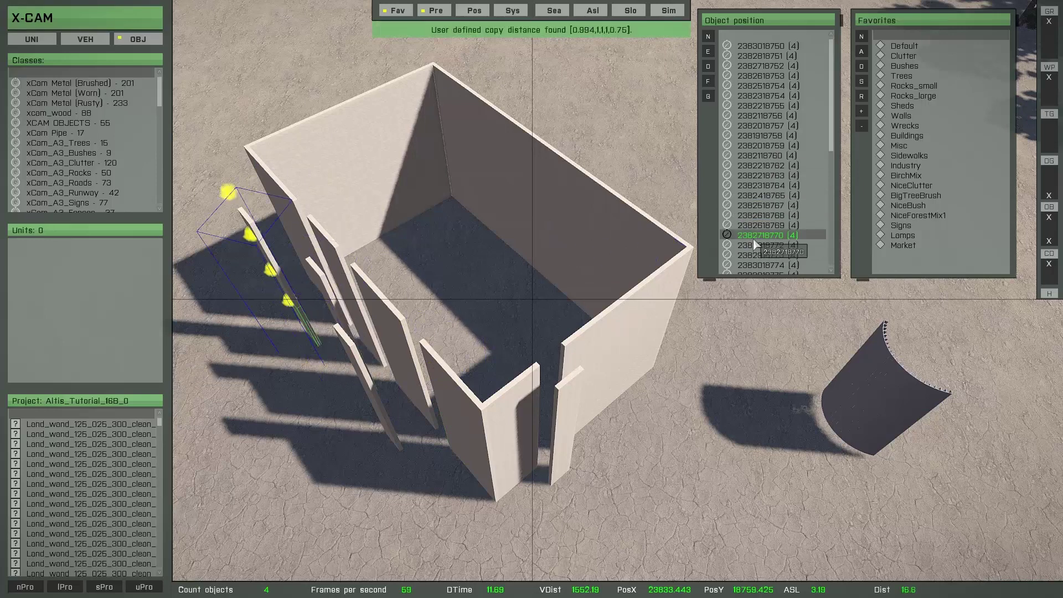
pyautogui.click(765, 35)
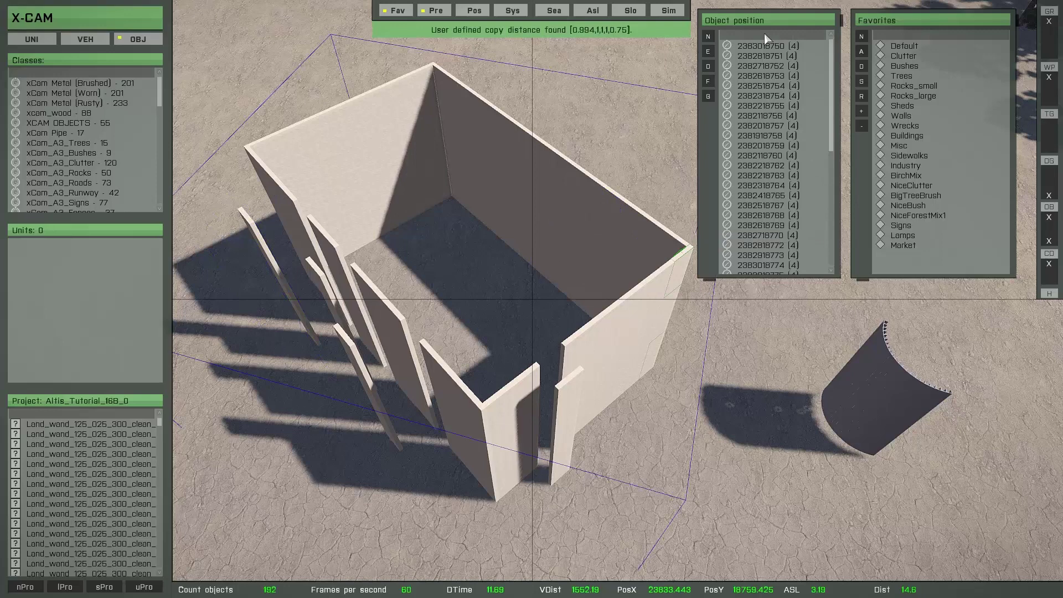
# - Undo the wall column moves and create separate object groups from all object position filter entries
pyautogui.press('g')
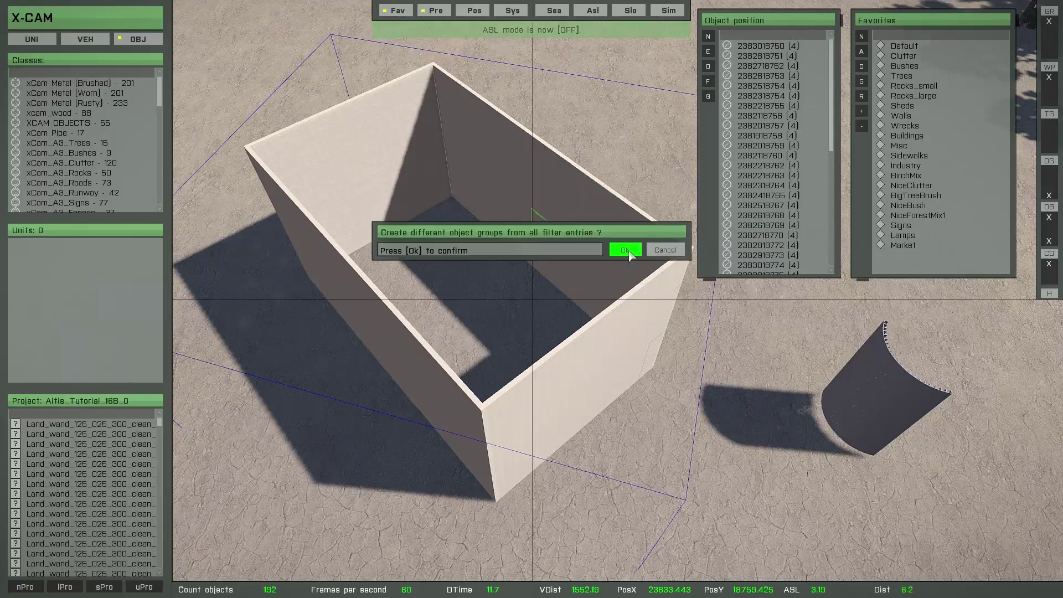
pyautogui.click(626, 249)
pyautogui.press('space')
# - Select individual column groups on different sides of the box and move each one away from its wall
pyautogui.moveTo(621, 358); pyautogui.dragTo(668, 377, button='right')
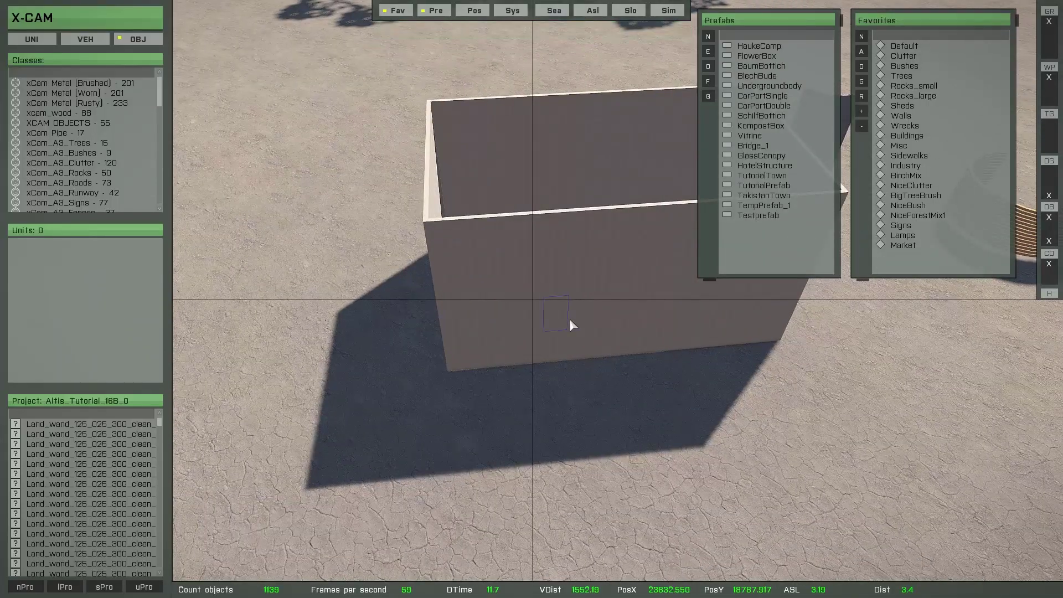
pyautogui.press('g')
pyautogui.moveTo(569, 320); pyautogui.dragTo(600, 352)
pyautogui.press('d')
pyautogui.moveTo(665, 406); pyautogui.dragTo(451, 429, button='right')
pyautogui.press('g')
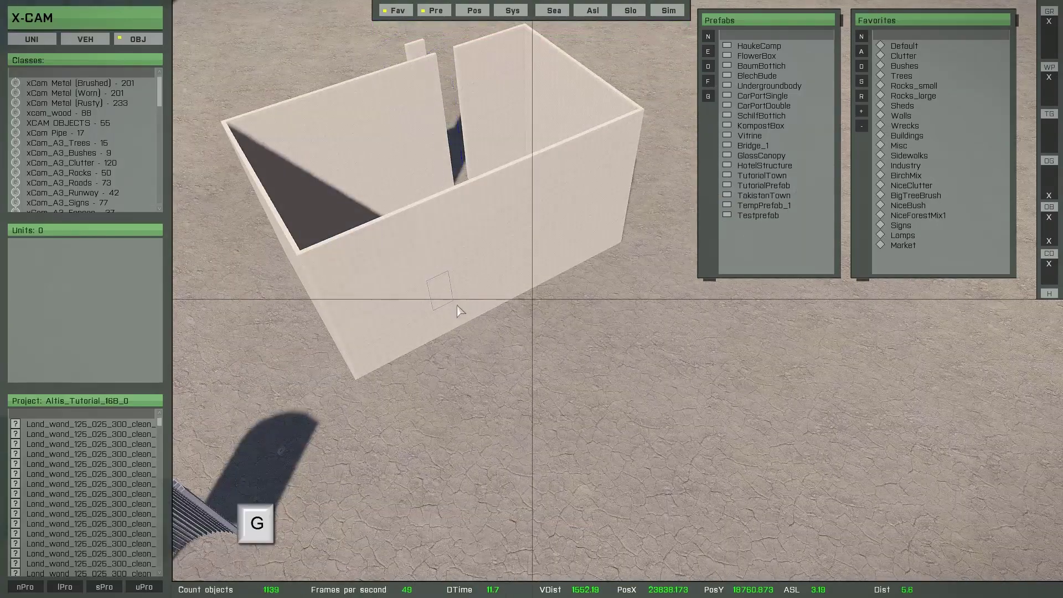
pyautogui.moveTo(458, 306); pyautogui.dragTo(564, 315)
pyautogui.press('a')
pyautogui.moveTo(564, 413); pyautogui.dragTo(620, 372, button='right')
pyautogui.press('g')
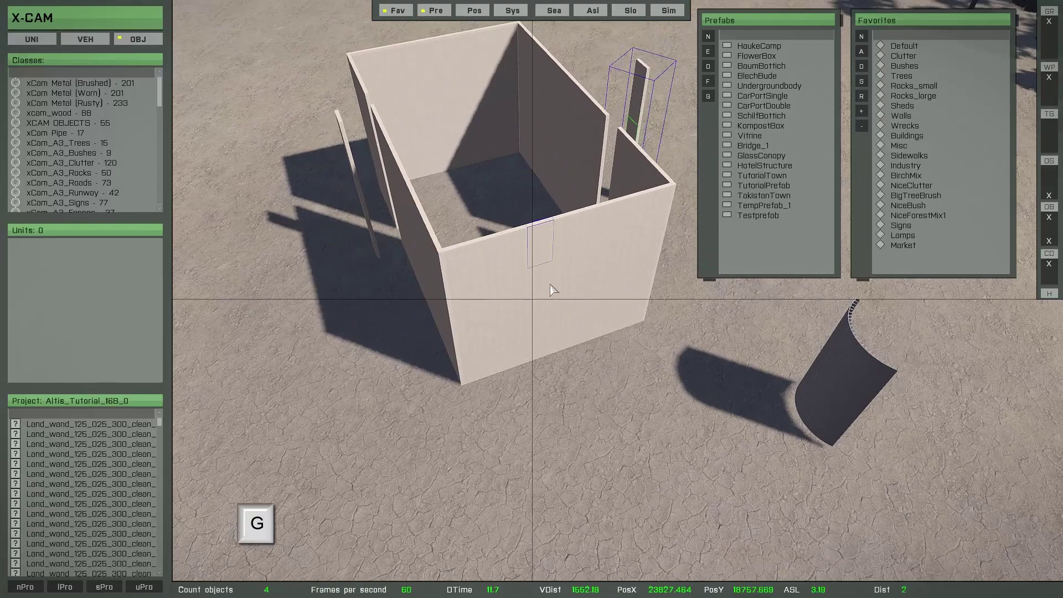
pyautogui.moveTo(548, 285); pyautogui.dragTo(583, 321)
pyautogui.moveTo(585, 325); pyautogui.dragTo(647, 432, button='right')
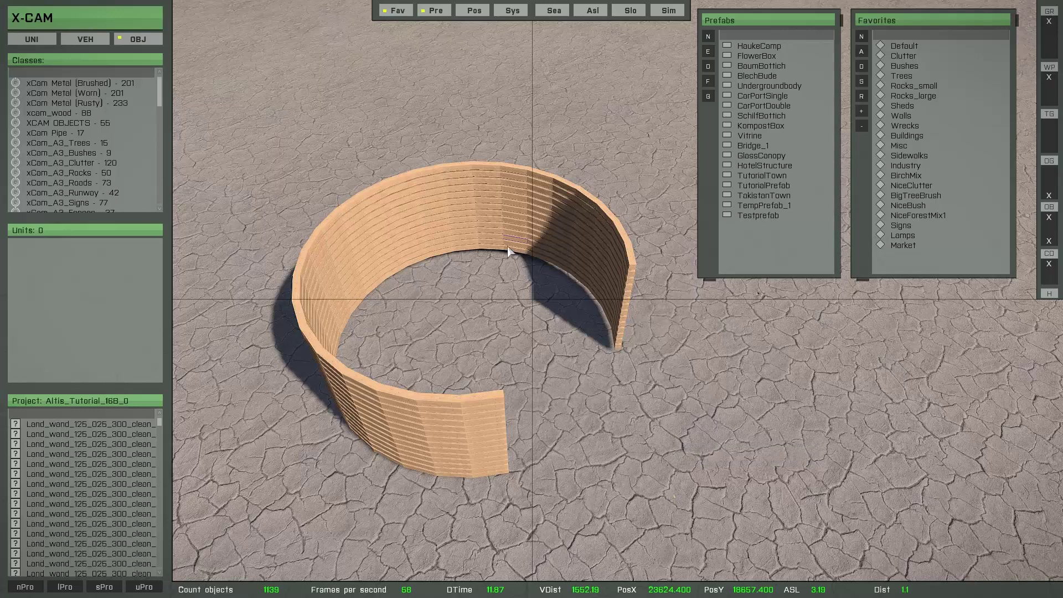
# - Select the whole curved wooden wall group and filter its objects by object height
pyautogui.press('g')
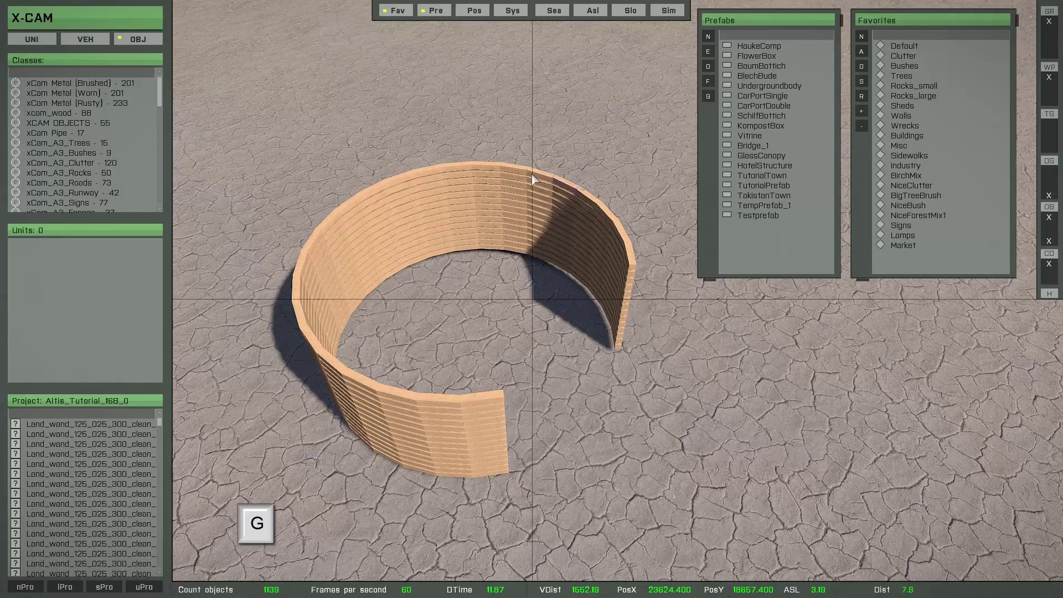
pyautogui.click(708, 83)
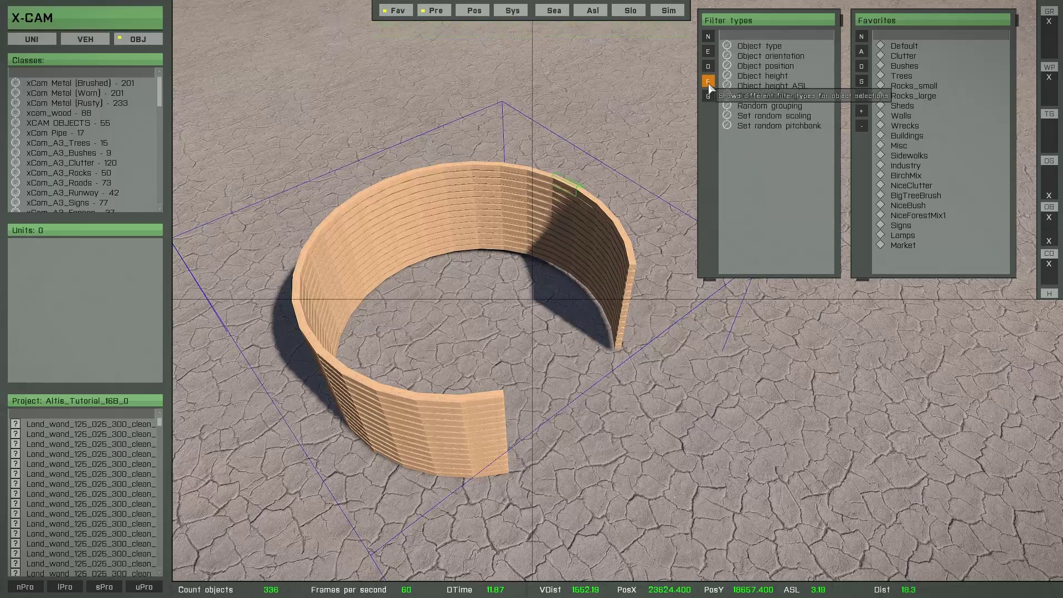
pyautogui.click(775, 78)
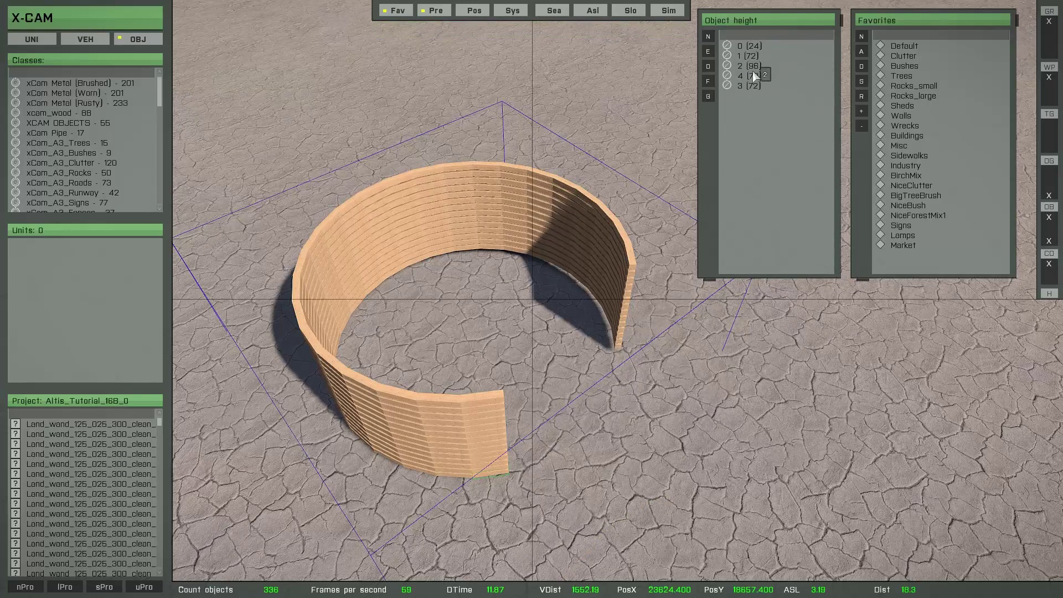
# - Move the curved wall's layers at heights 0, 1 and 2 away from the rest of the wall
pyautogui.click(742, 46)
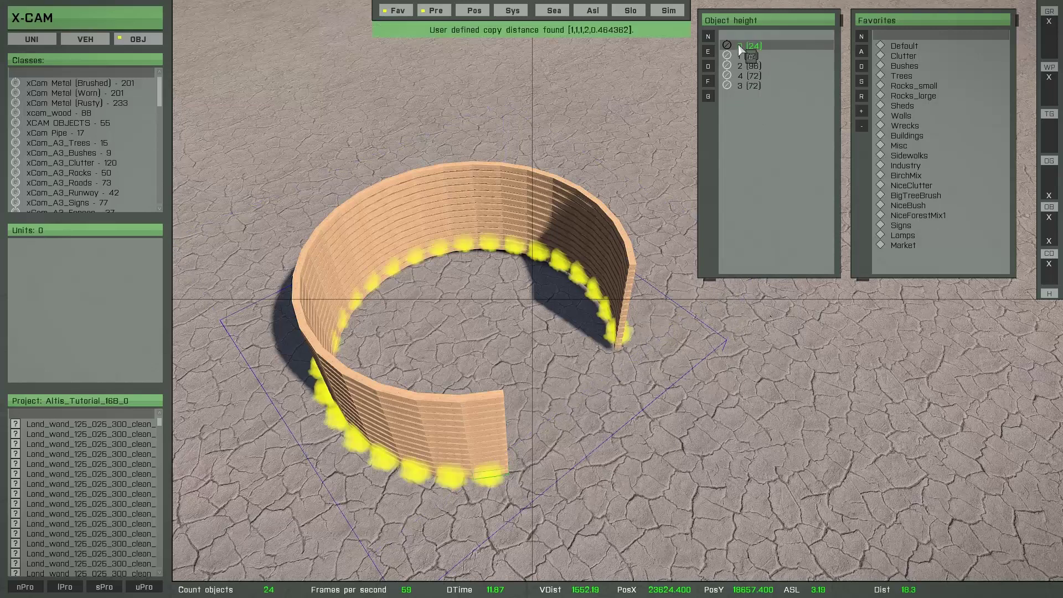
pyautogui.hotkey('ctrl', 'v')
pyautogui.moveTo(527, 392); pyautogui.dragTo(798, 423)
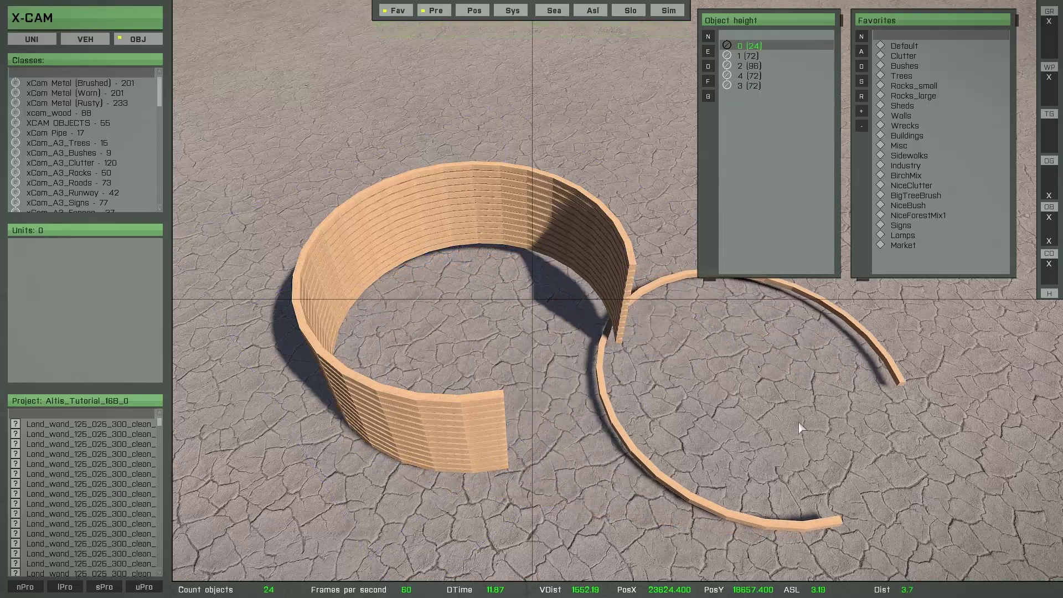
pyautogui.click(747, 56)
pyautogui.hotkey('ctrl', 'v')
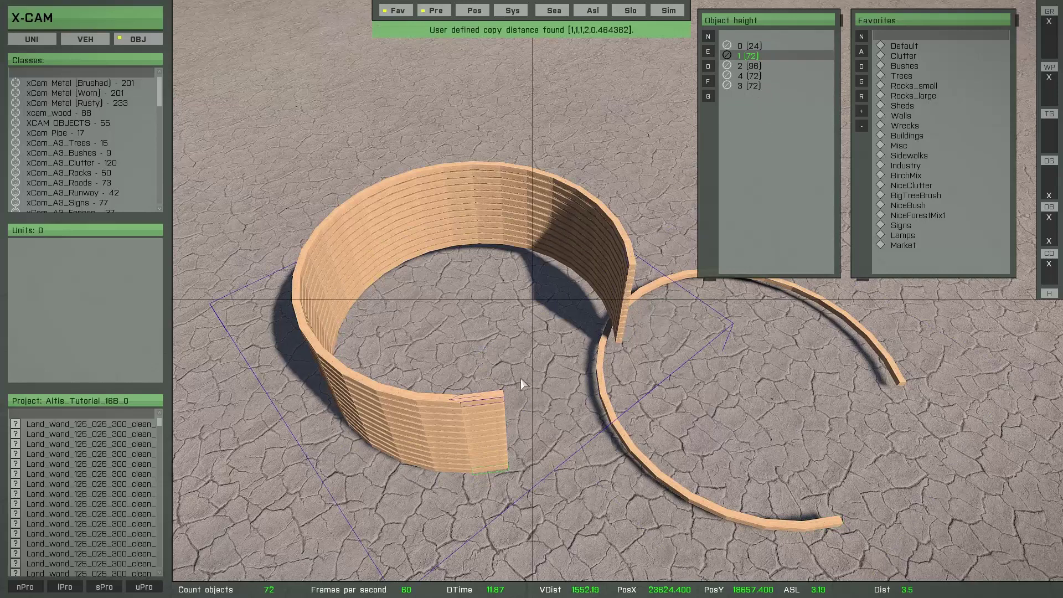
pyautogui.moveTo(522, 384); pyautogui.dragTo(564, 173)
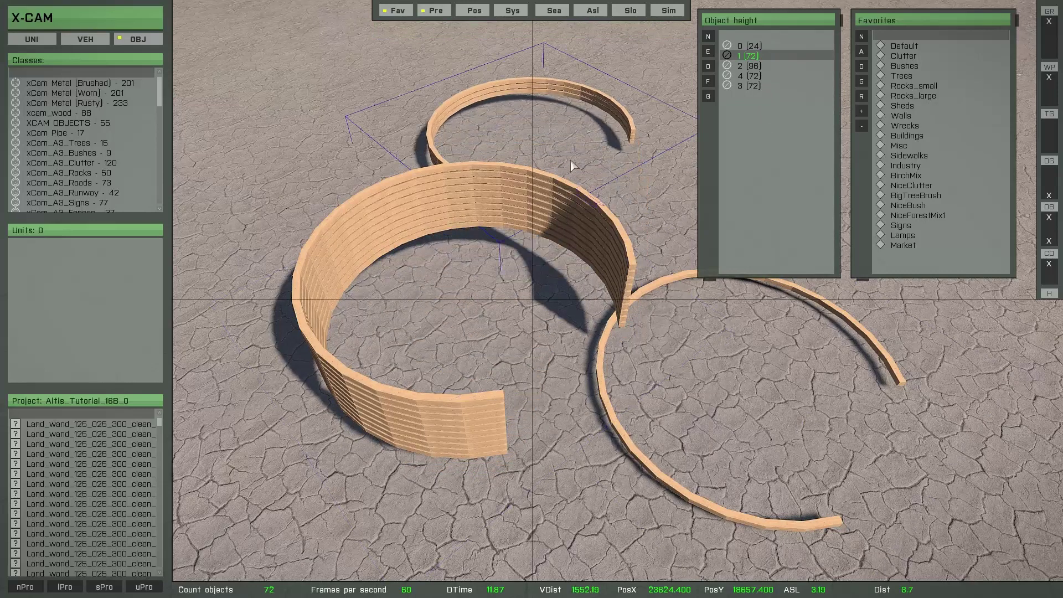
pyautogui.moveTo(569, 118); pyautogui.dragTo(535, 114)
pyautogui.click(739, 66)
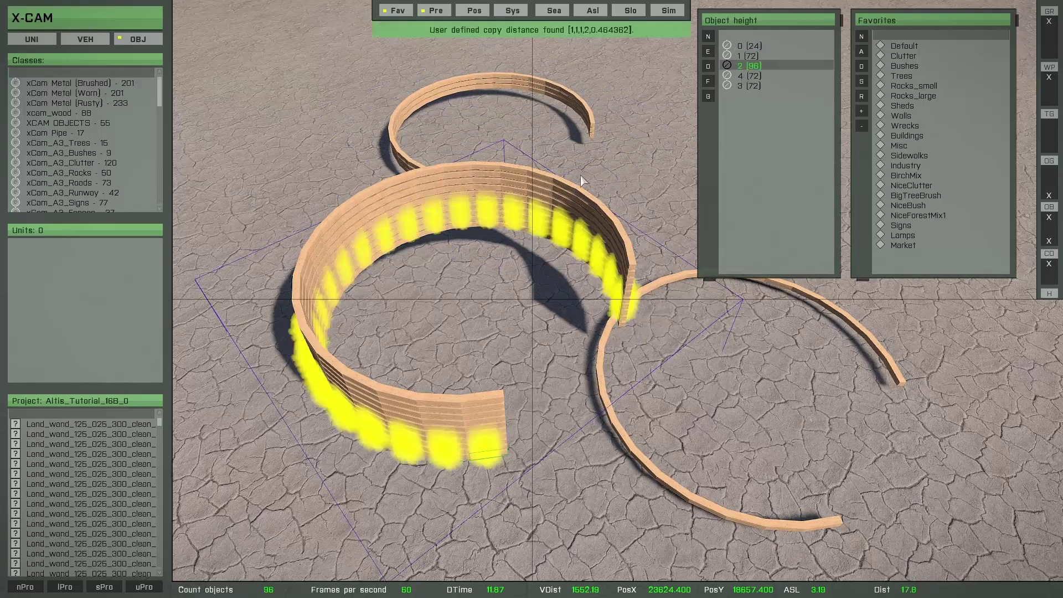
pyautogui.moveTo(520, 260); pyautogui.dragTo(607, 117)
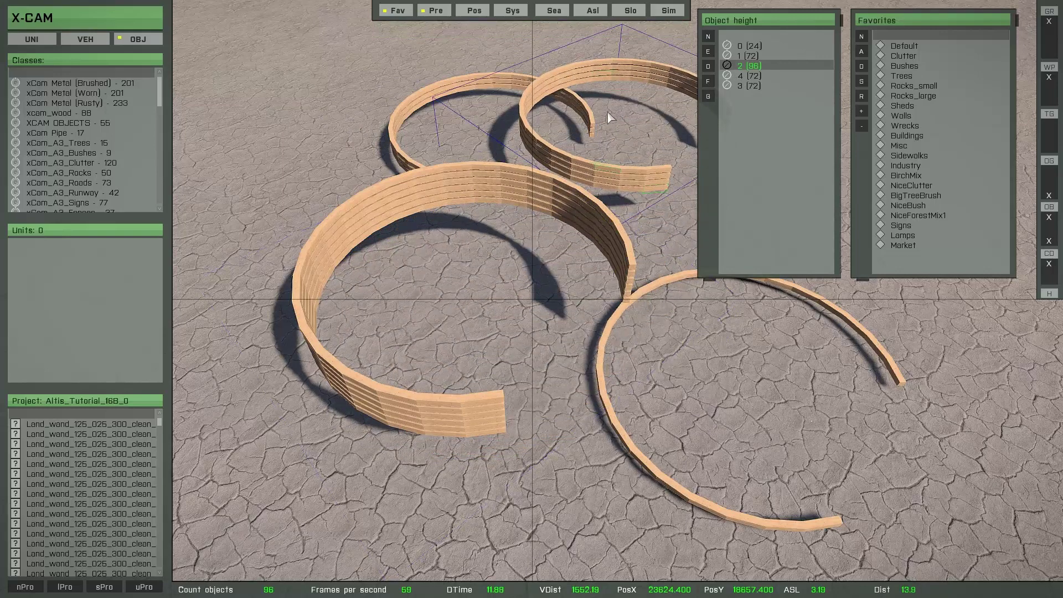
# - Reselect all objects of the curved wall, undo the layer moves and return to the filter types
pyautogui.click(737, 37)
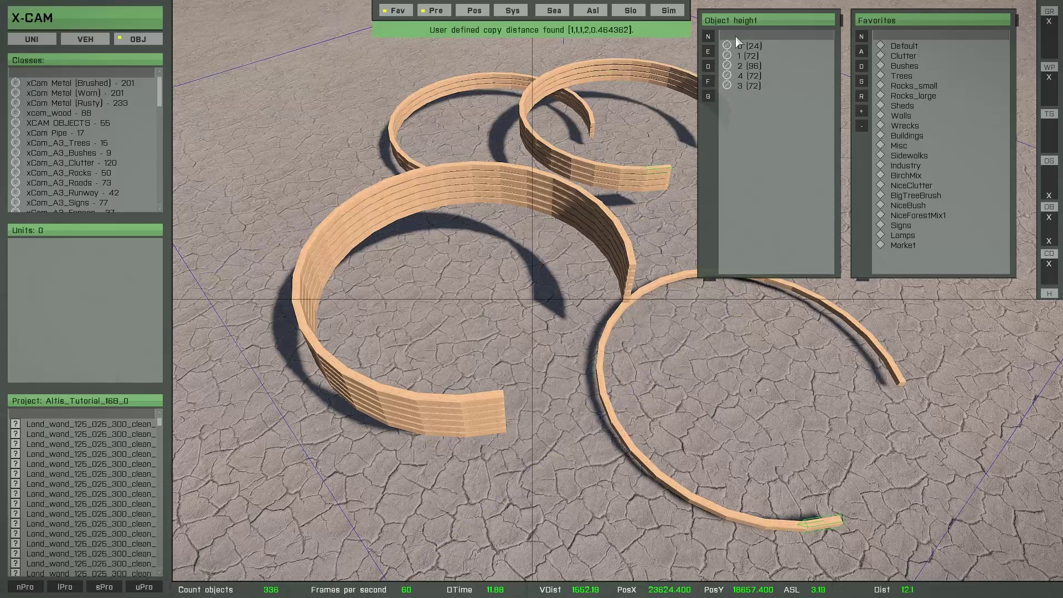
pyautogui.press('e')
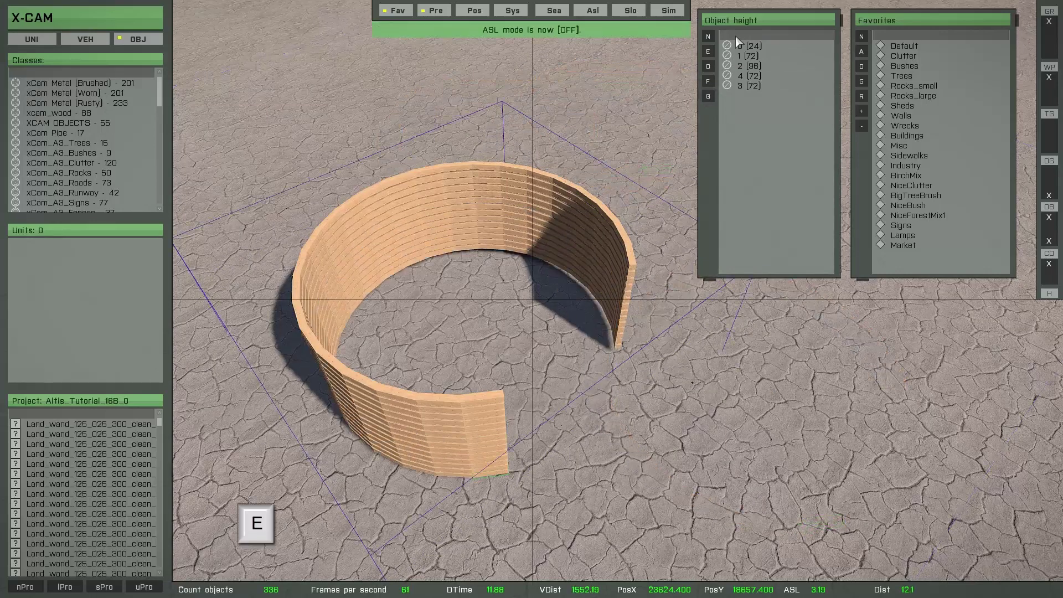
pyautogui.rightClick(752, 140)
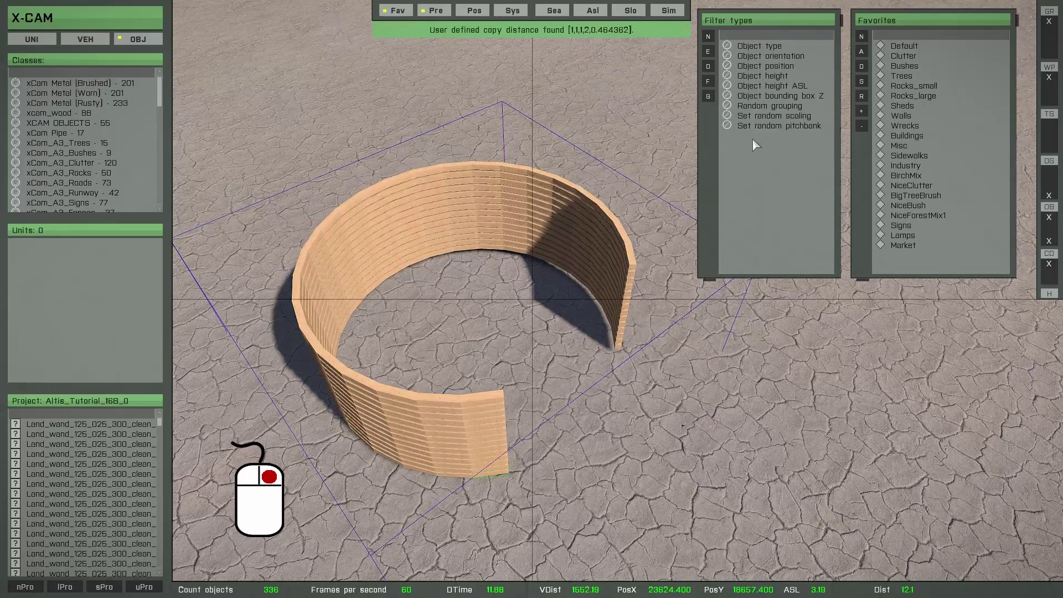
# - Refine the object height filter resolution to 0.1 and filter the curved wall by object height
pyautogui.click(760, 80)
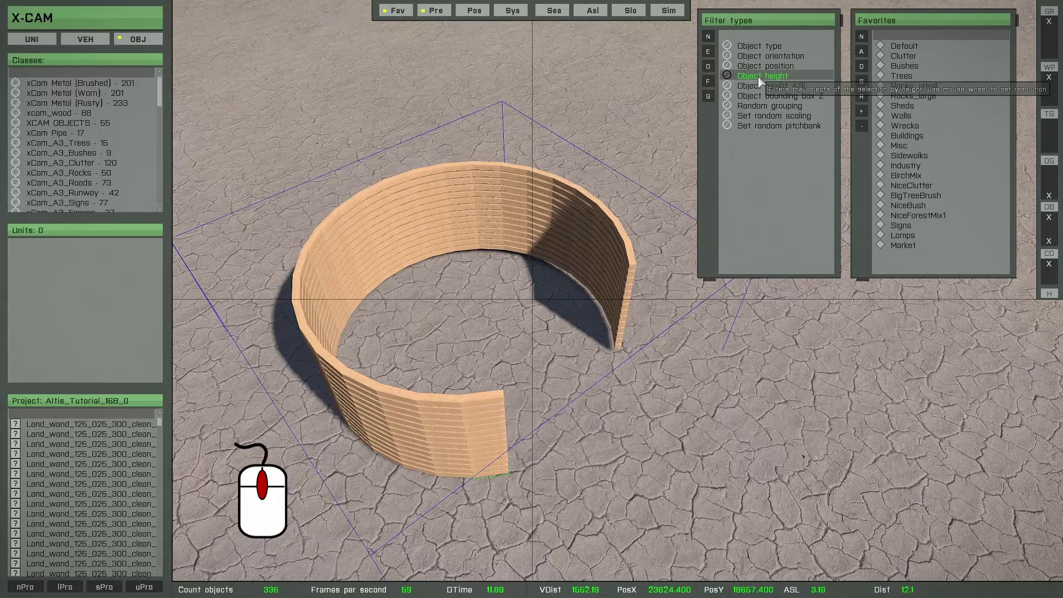
pyautogui.scroll(2, 760, 81)
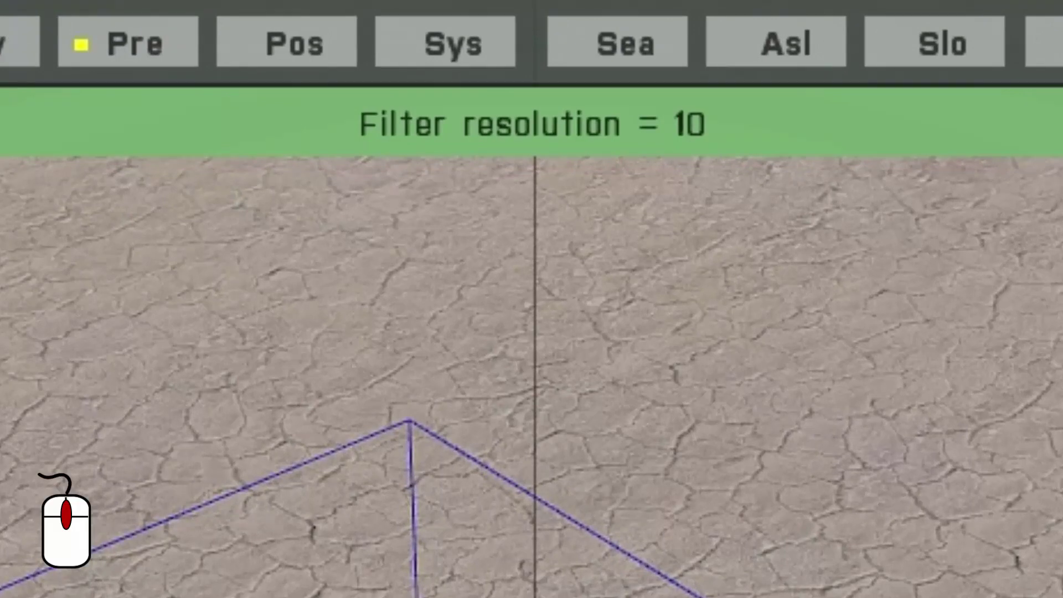
pyautogui.scroll(-3, 532, 123)
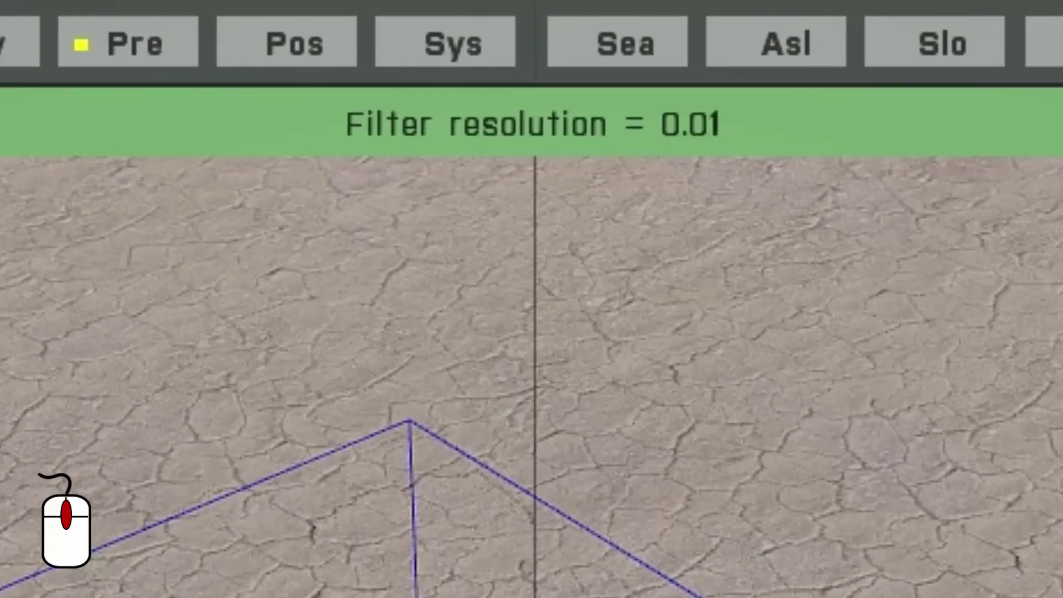
pyautogui.scroll(-1, 531, 123)
pyautogui.scroll(1, 531, 122)
pyautogui.scroll(-1, 531, 123)
pyautogui.scroll(4, 531, 123)
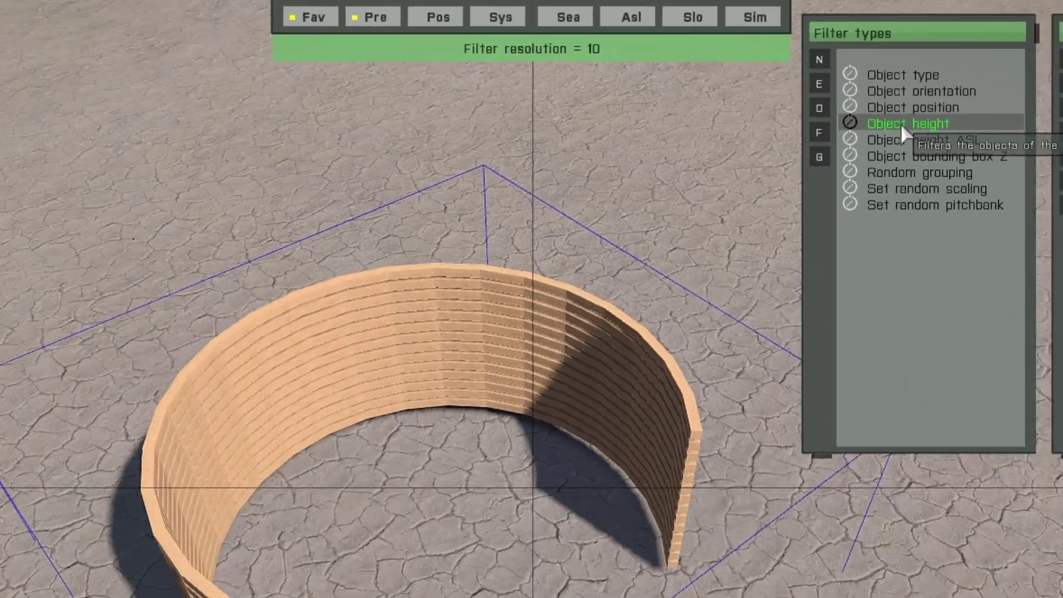
pyautogui.scroll(-2, 760, 82)
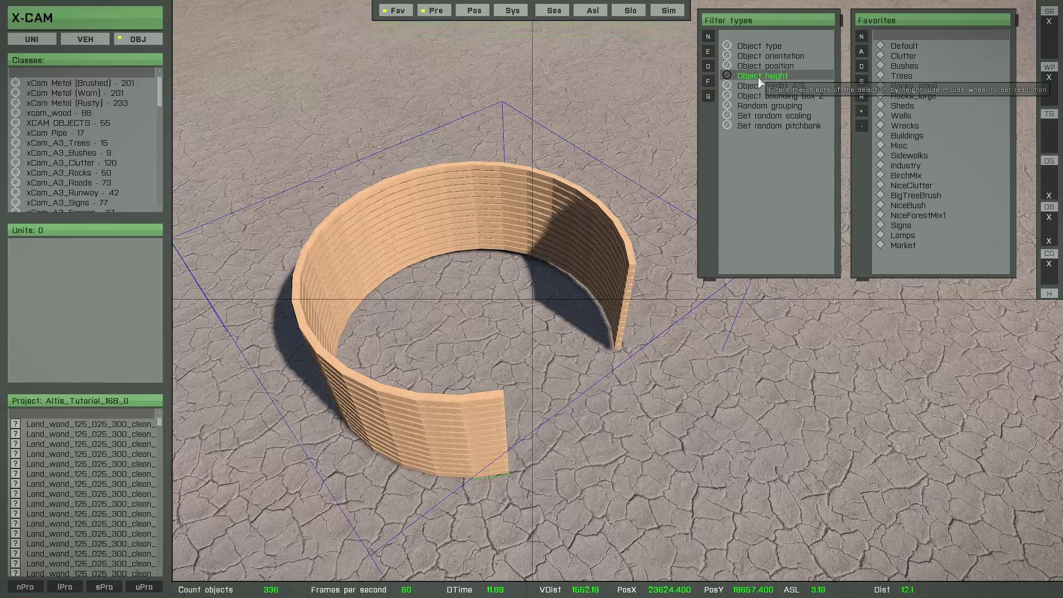
pyautogui.click(760, 80)
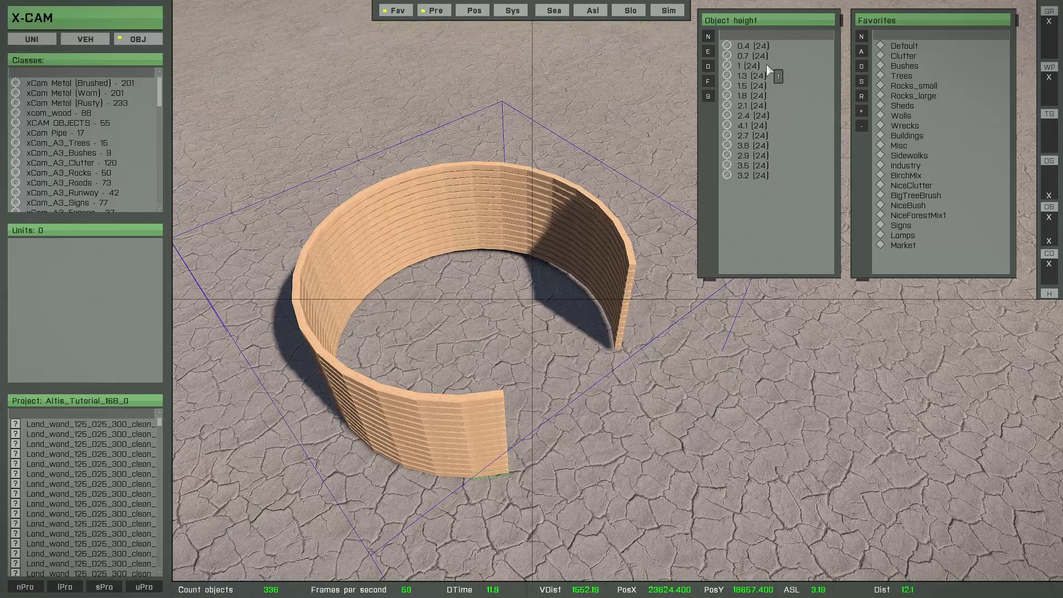
# - Move the curved wall's layers at heights 2.9, 2.4 and 1.5 apart onto the open ground around it
pyautogui.doubleClick(757, 156)
pyautogui.moveTo(534, 263); pyautogui.dragTo(591, 75)
pyautogui.doubleClick(753, 115)
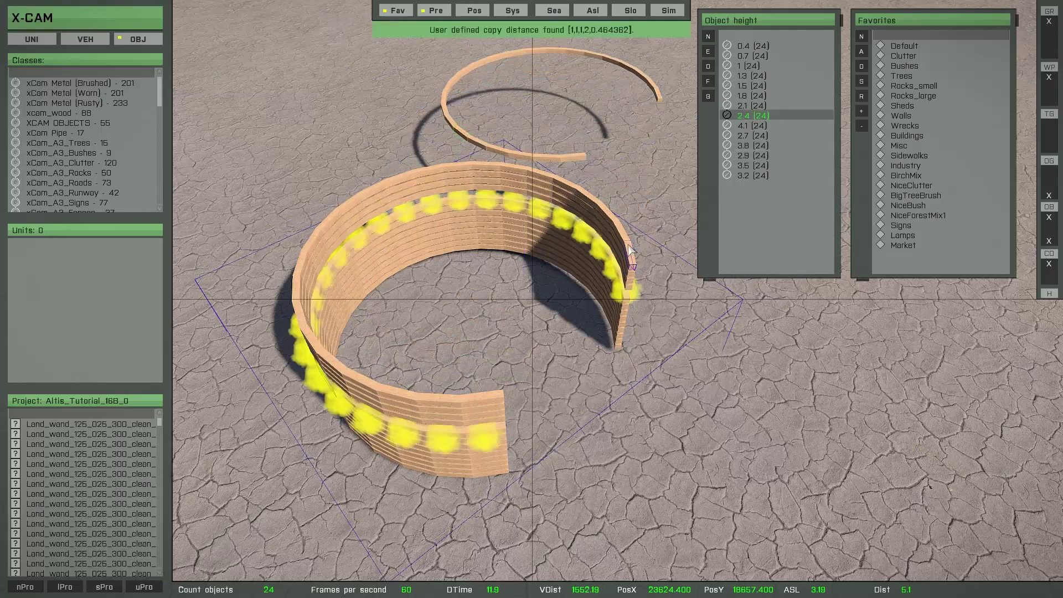
pyautogui.moveTo(630, 250); pyautogui.dragTo(455, 70)
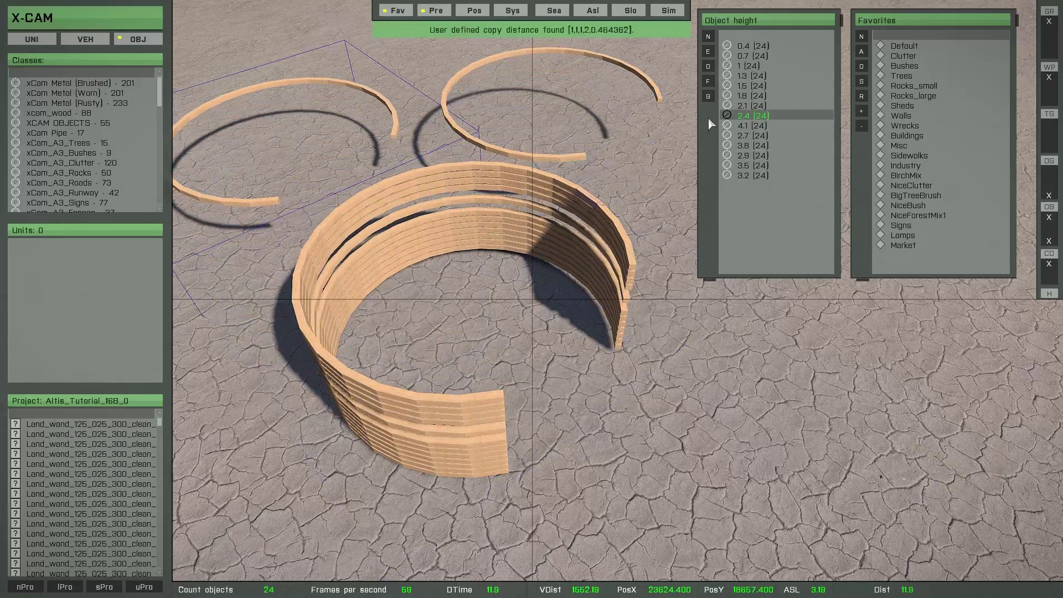
pyautogui.doubleClick(748, 86)
pyautogui.moveTo(546, 244); pyautogui.dragTo(747, 254)
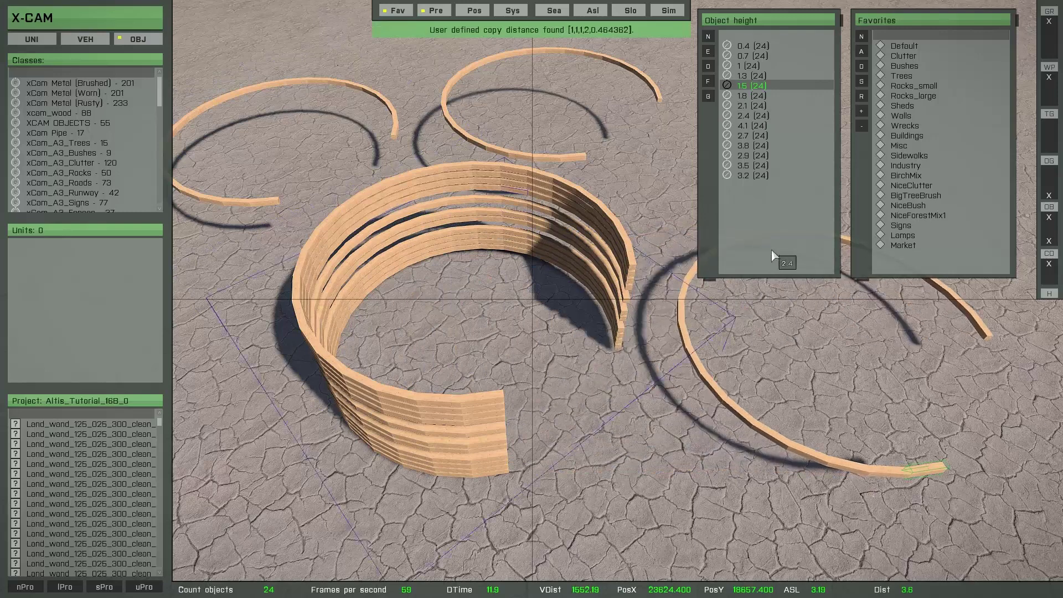
# - Shift the separated 2.4 layer slightly, move the layer at height 3.8 out of the wall and select the one at 3.5
pyautogui.doubleClick(751, 115)
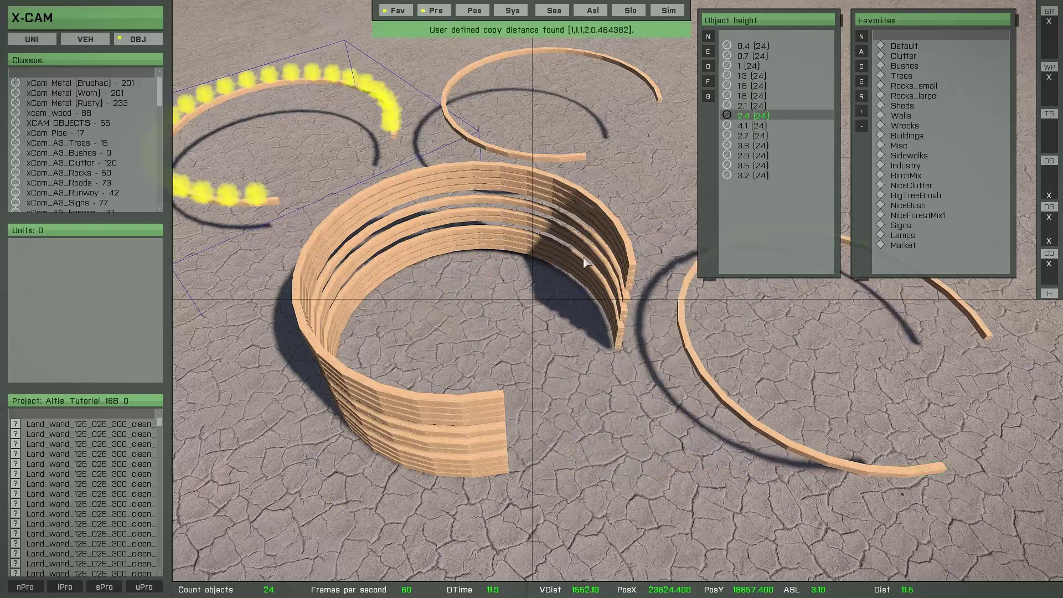
pyautogui.doubleClick(743, 145)
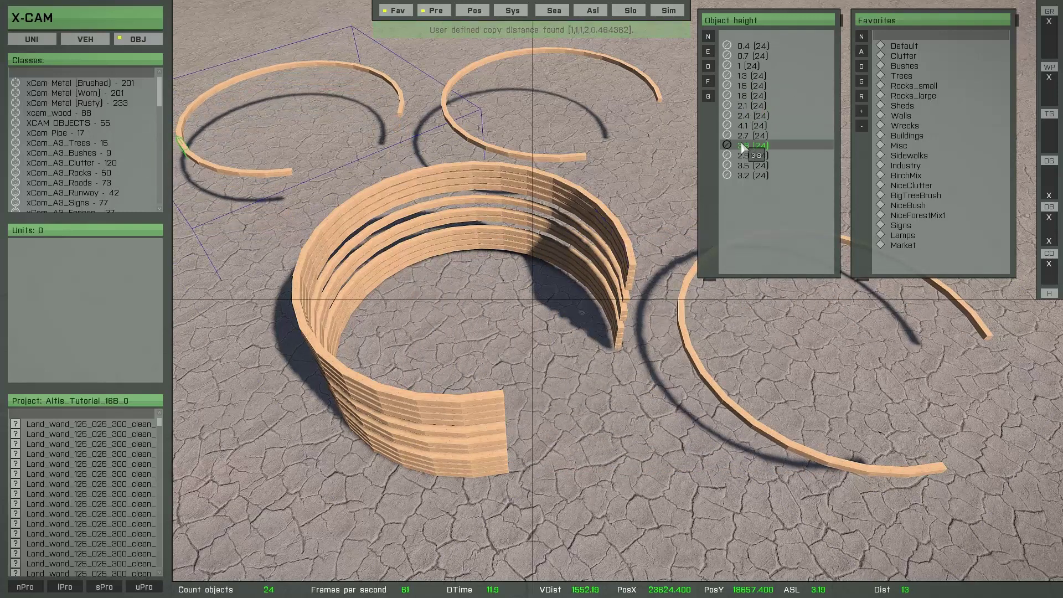
pyautogui.moveTo(577, 265); pyautogui.dragTo(675, 232)
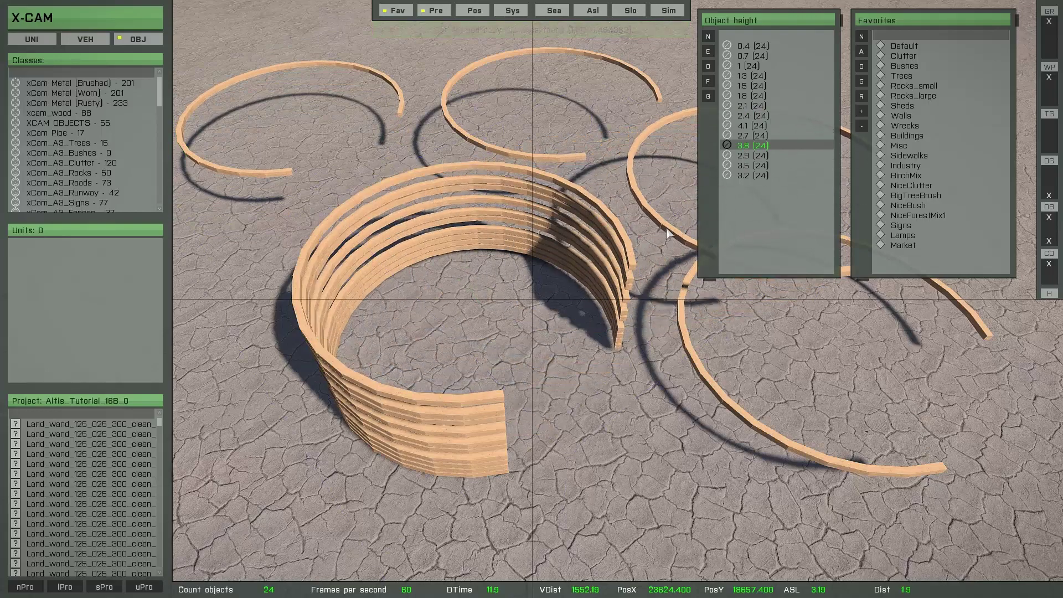
pyautogui.doubleClick(745, 165)
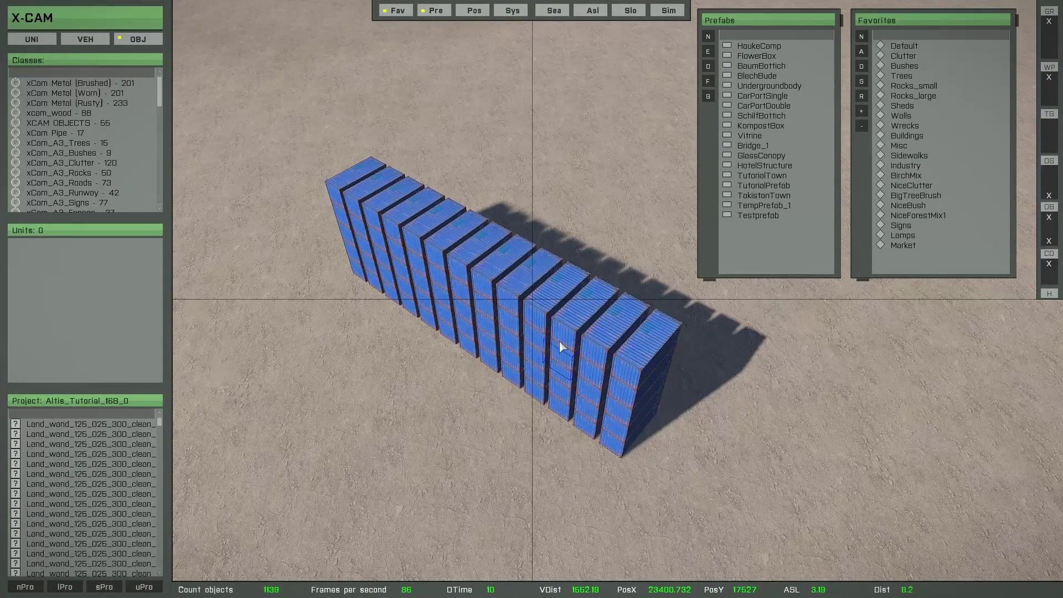
# - Select the whole blue container wall as a group and split it into five random groups with the Random grouping filter
pyautogui.press('g')
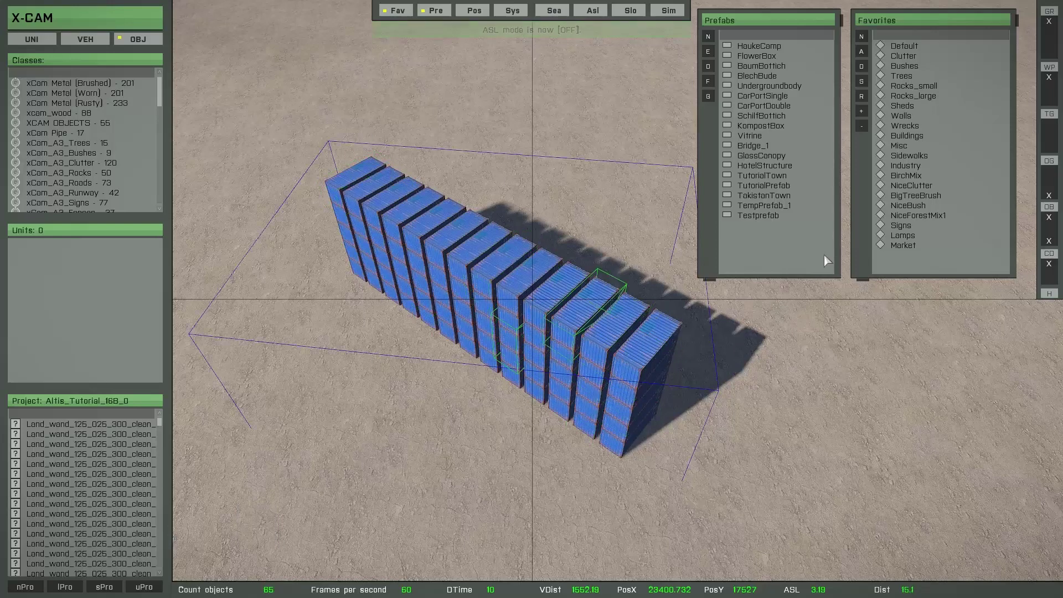
pyautogui.click(711, 84)
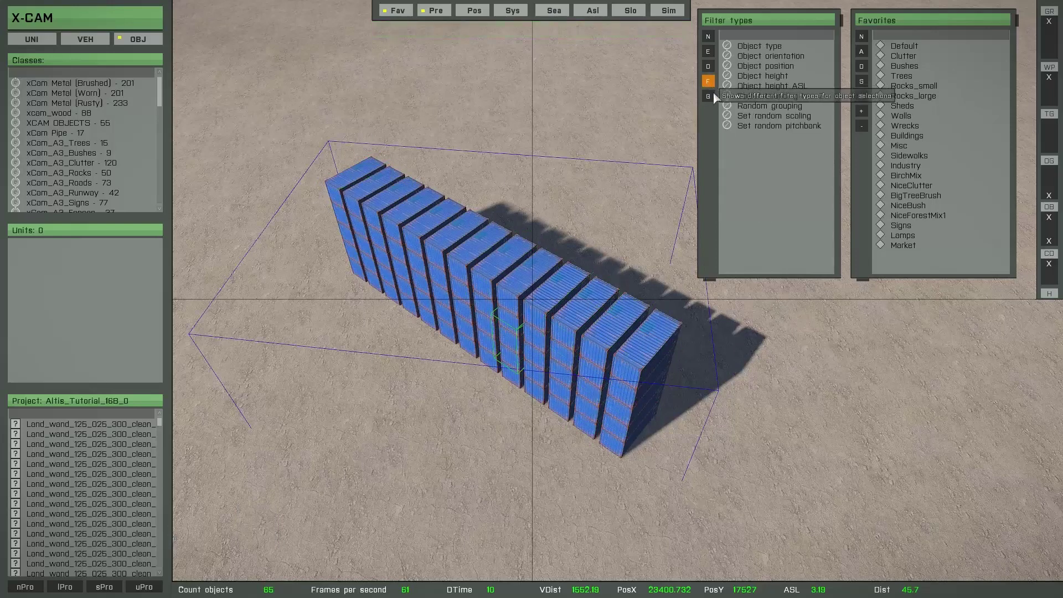
pyautogui.click(773, 106)
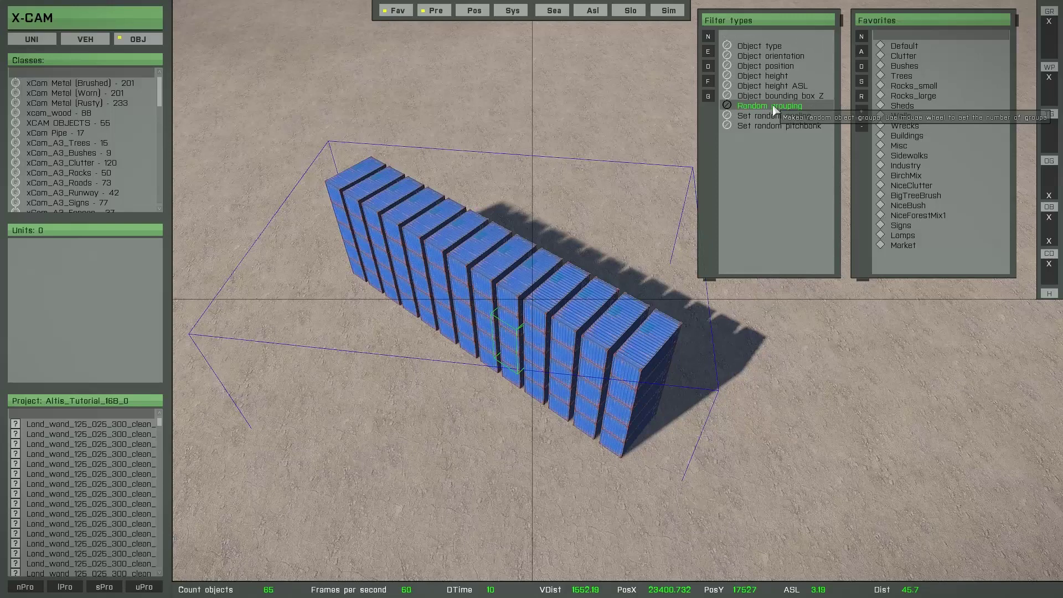
pyautogui.scroll(3, 773, 108)
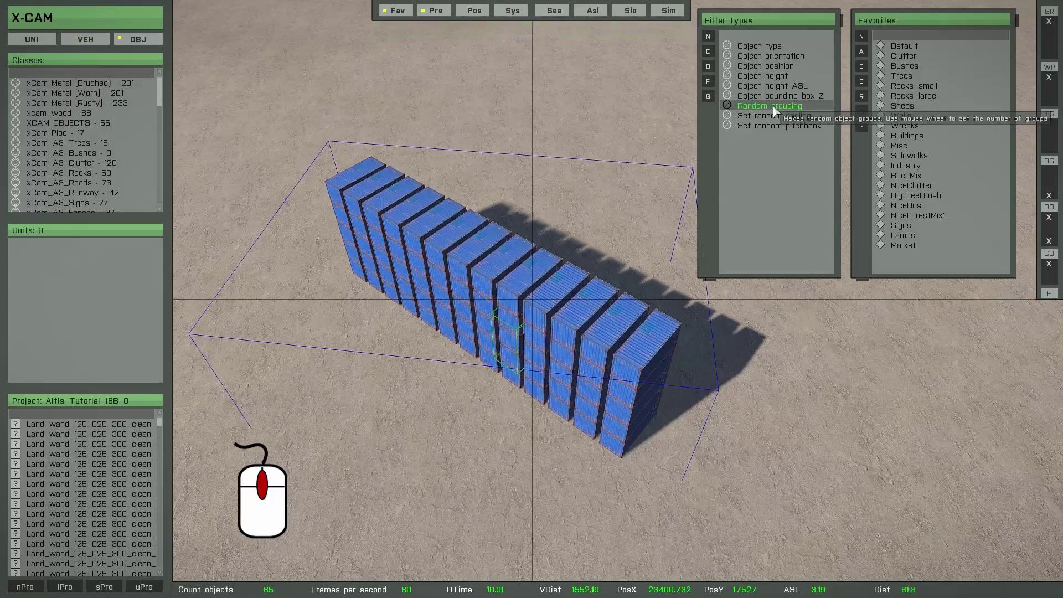
pyautogui.scroll(-1, 773, 110)
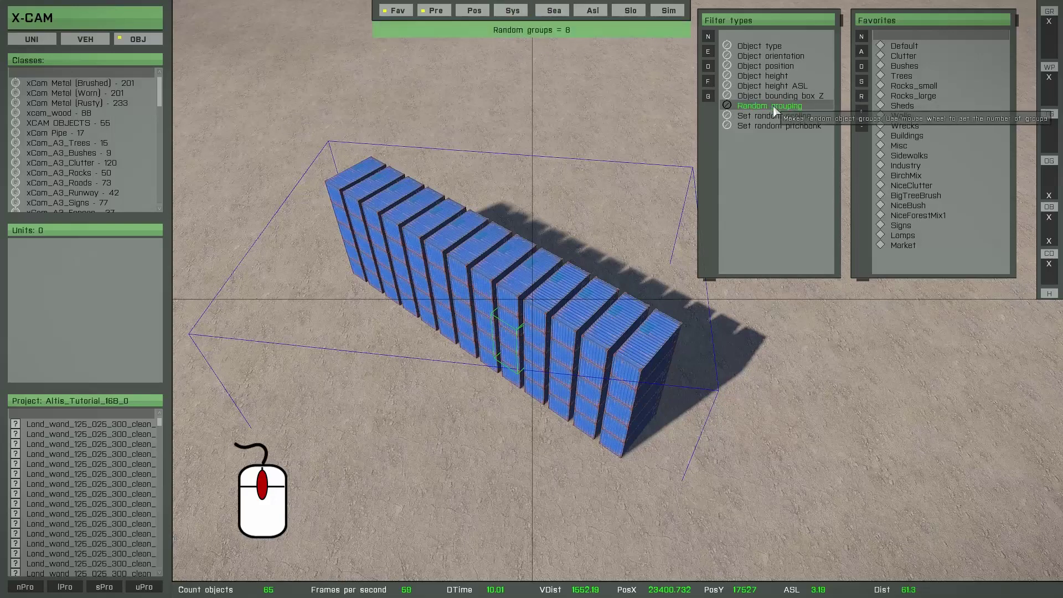
pyautogui.scroll(-1, 774, 111)
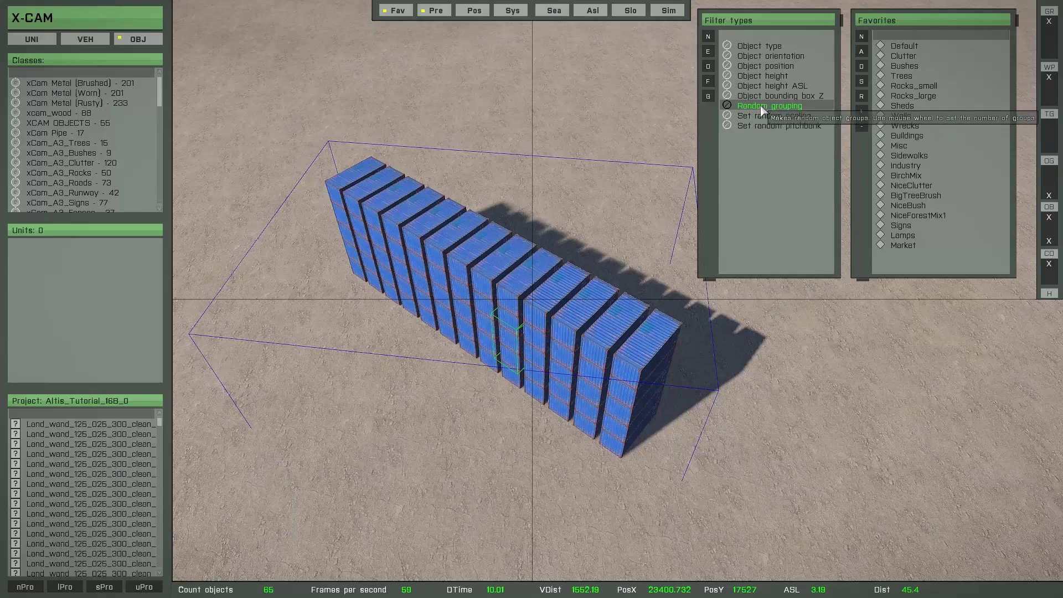
pyautogui.click(760, 106)
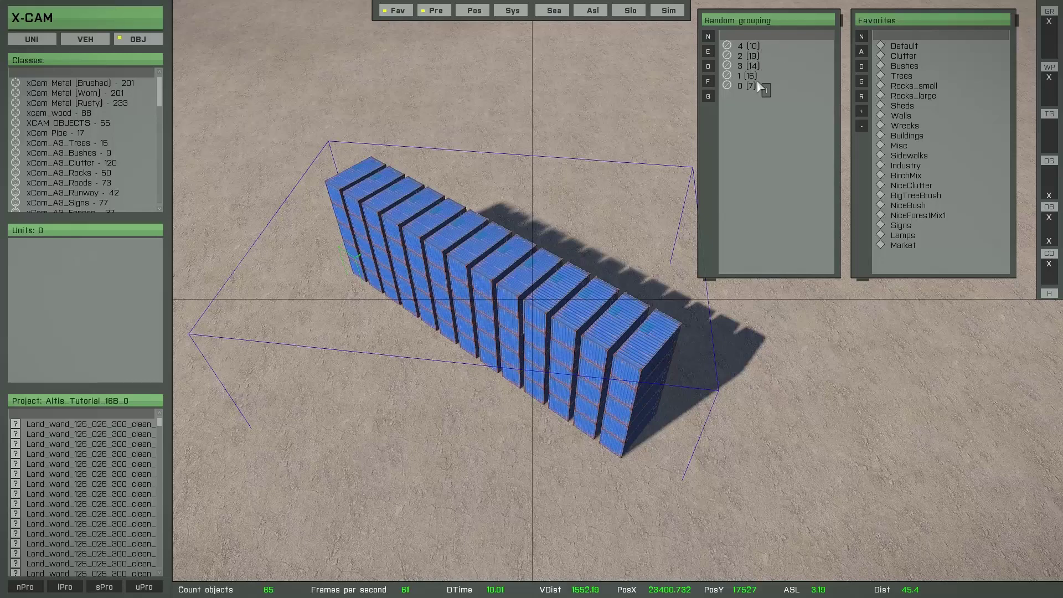
# - Try moving random groups 4, 2, 3 and 1 out of the container wall, and reselect all containers to undo the moves
pyautogui.click(750, 46)
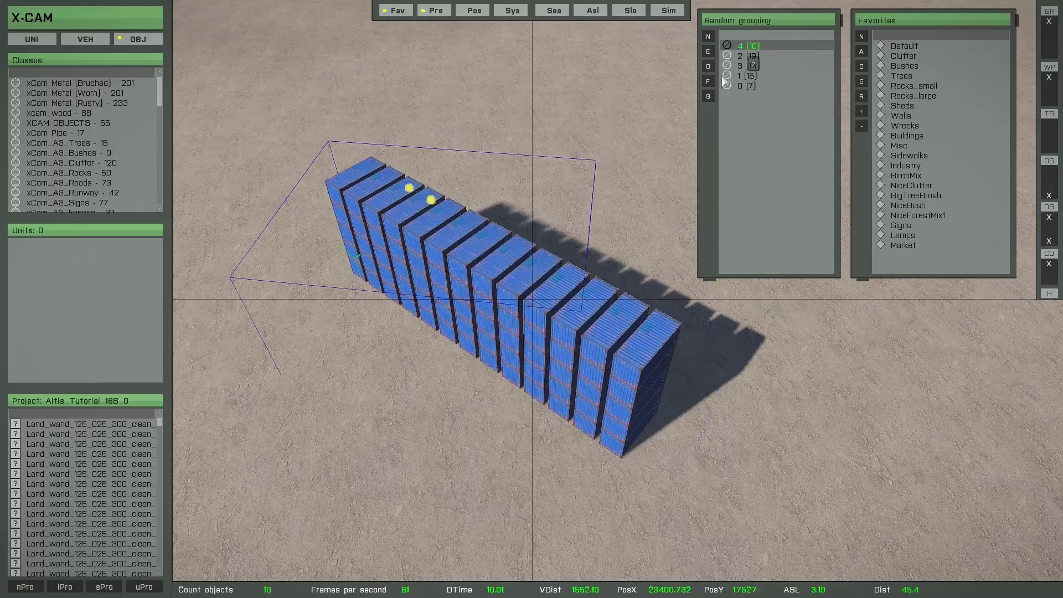
pyautogui.moveTo(529, 297); pyautogui.dragTo(591, 141)
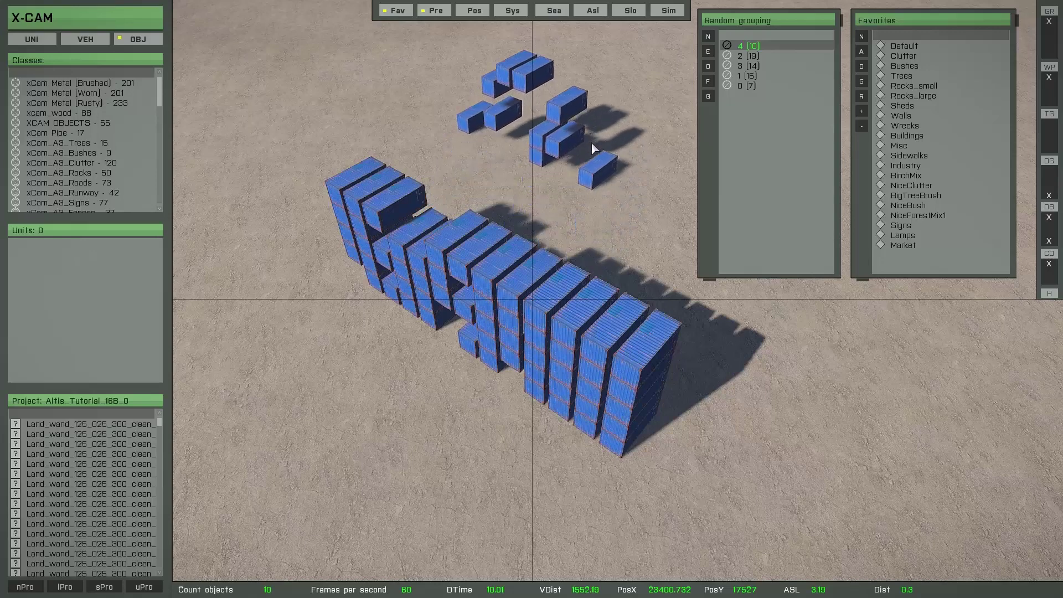
pyautogui.click(750, 56)
pyautogui.moveTo(610, 227); pyautogui.dragTo(614, 161)
pyautogui.click(748, 66)
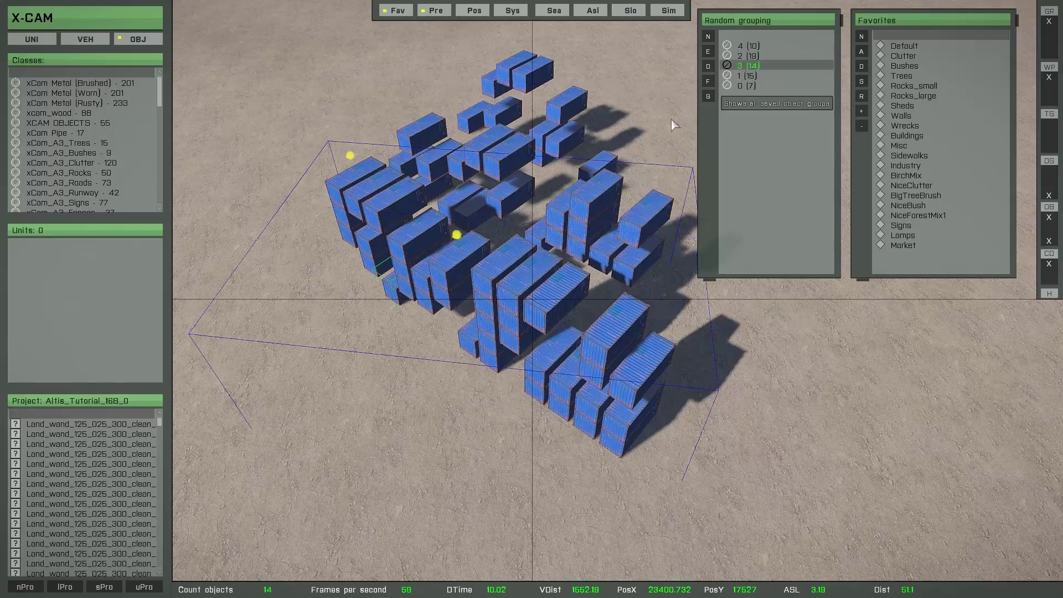
pyautogui.moveTo(671, 119); pyautogui.dragTo(559, 209)
pyautogui.click(738, 77)
pyautogui.moveTo(631, 160); pyautogui.dragTo(578, 197)
pyautogui.click(750, 35)
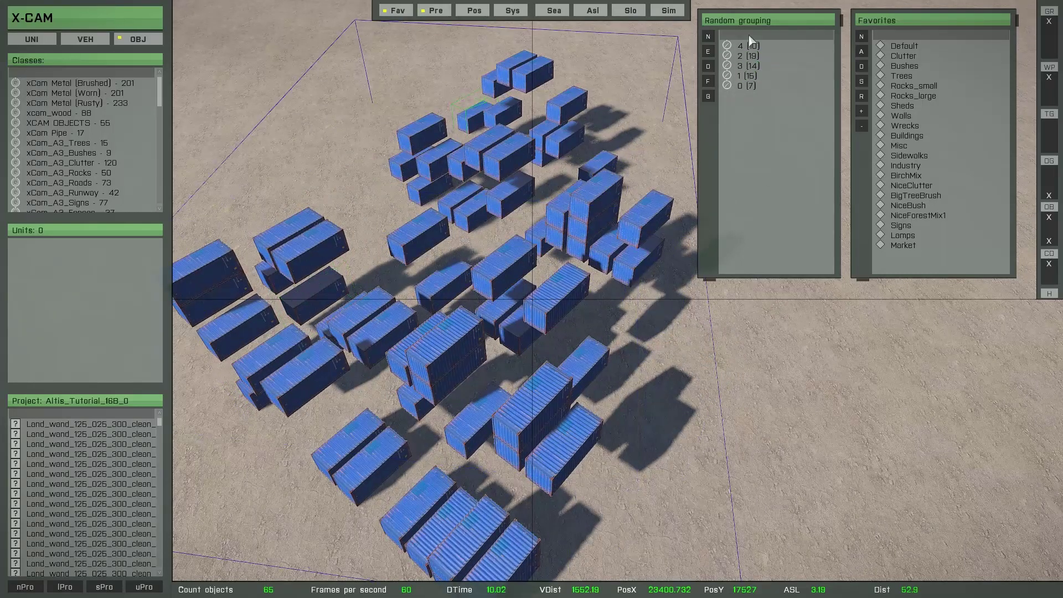
pyautogui.press('e')
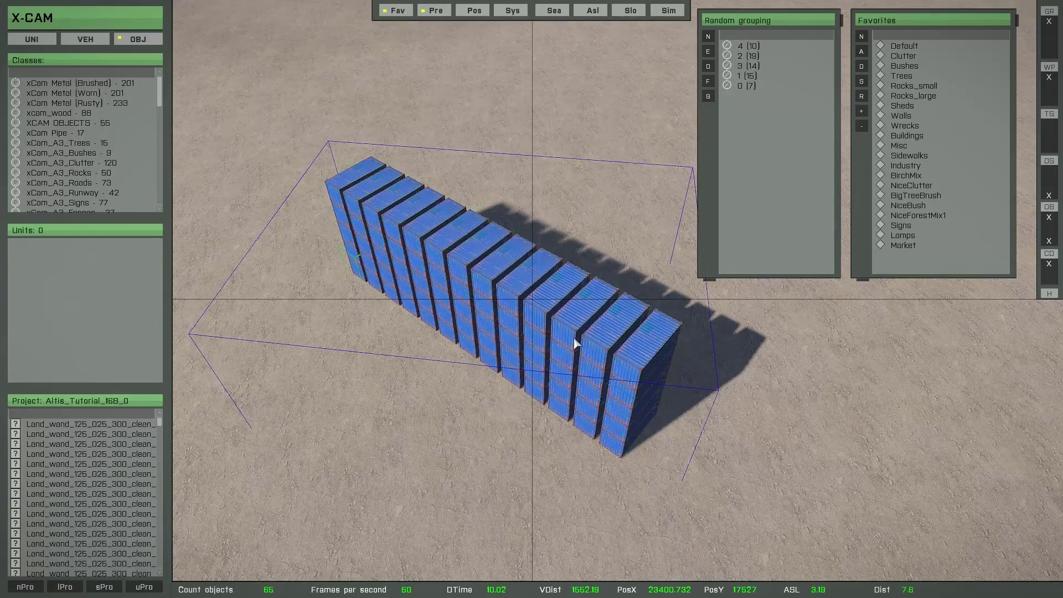
# - Replace the containers of random group 4 with xcam_Cargo20_grey_F from the Industry favorites, using replace mode
pyautogui.click(750, 46)
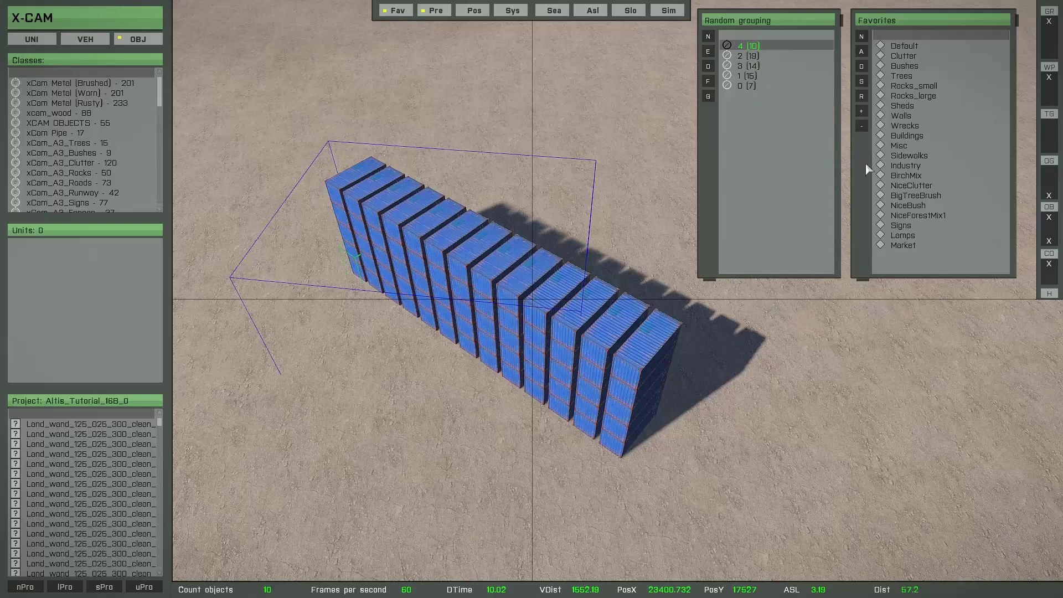
pyautogui.click(911, 167)
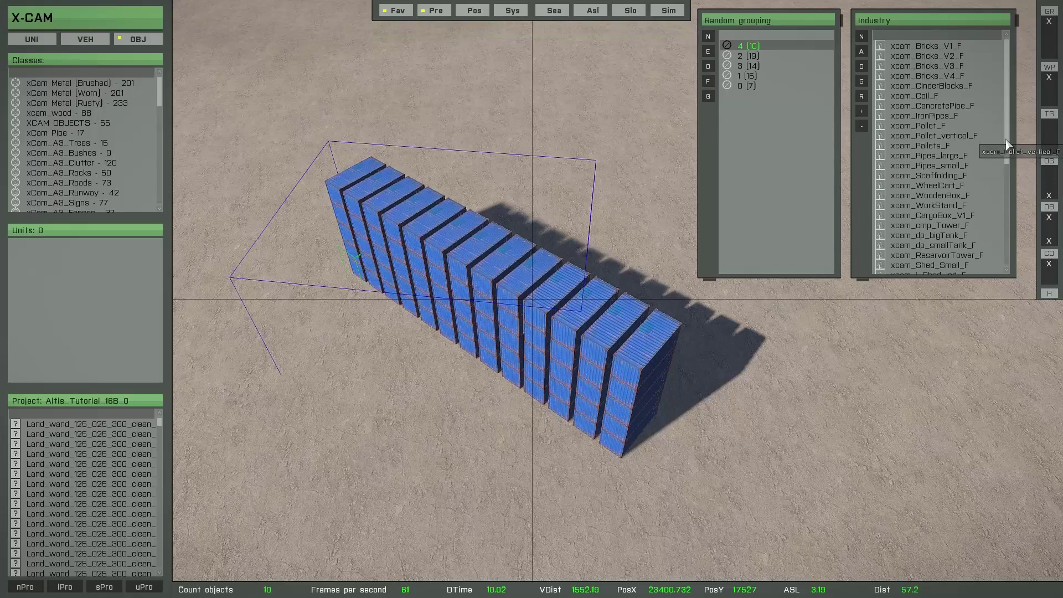
pyautogui.moveTo(1006, 145); pyautogui.dragTo(1006, 253)
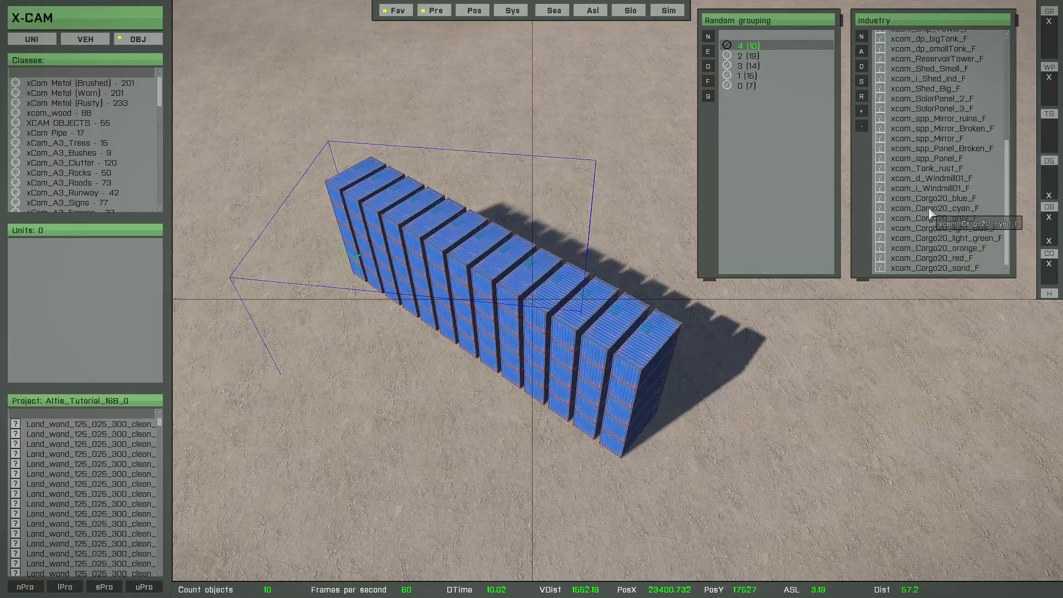
pyautogui.click(861, 97)
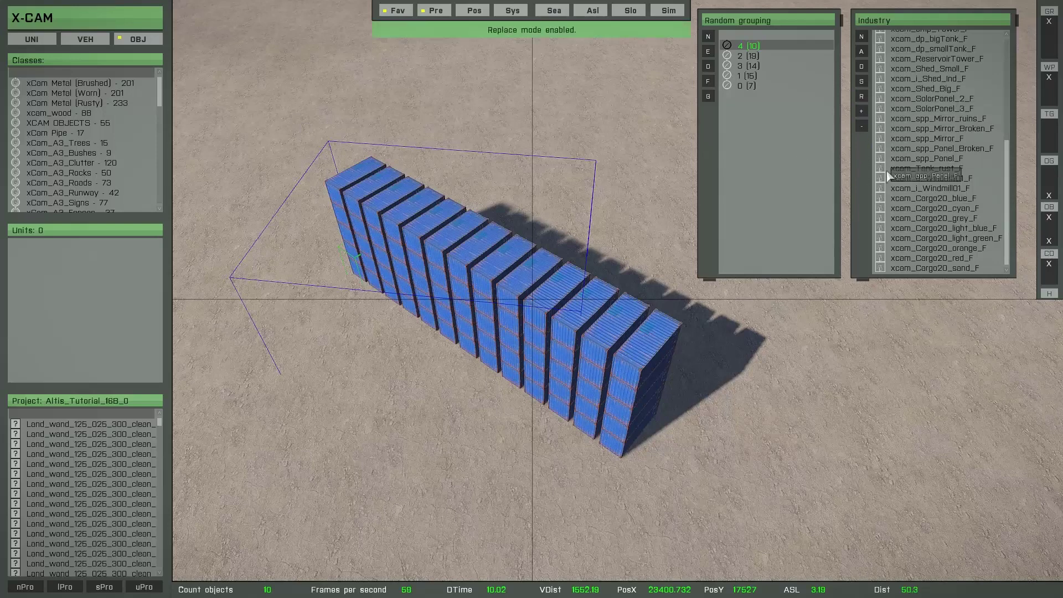
pyautogui.click(932, 219)
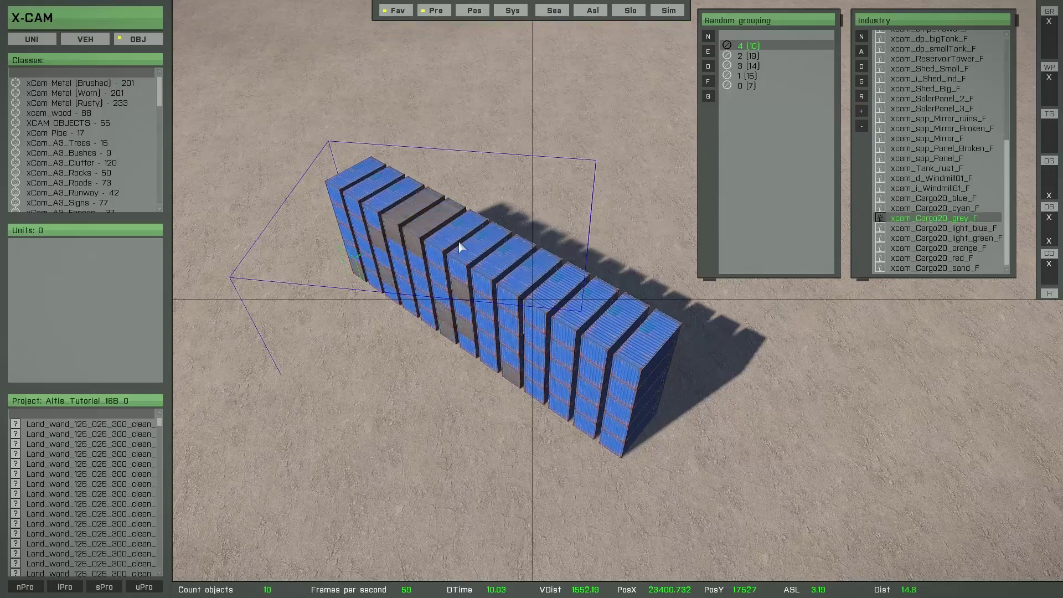
# - Replace random group 2 with xcam_Cargo20_light_green_F, group 3 with xcam_Cargo20_orange_F and group 1 with xcam_Cargo20_red_F
pyautogui.click(746, 56)
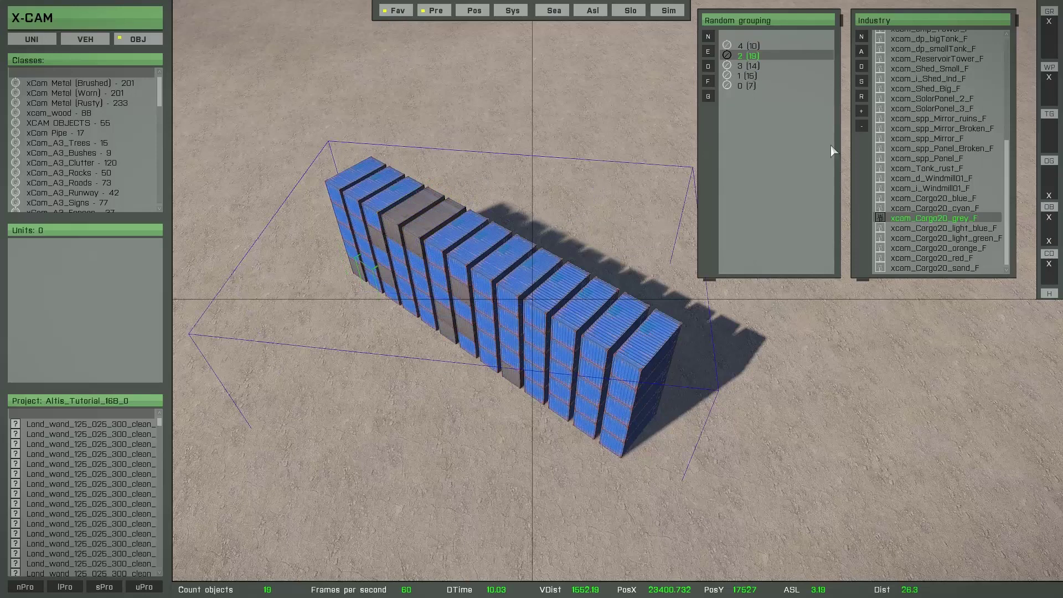
pyautogui.click(930, 239)
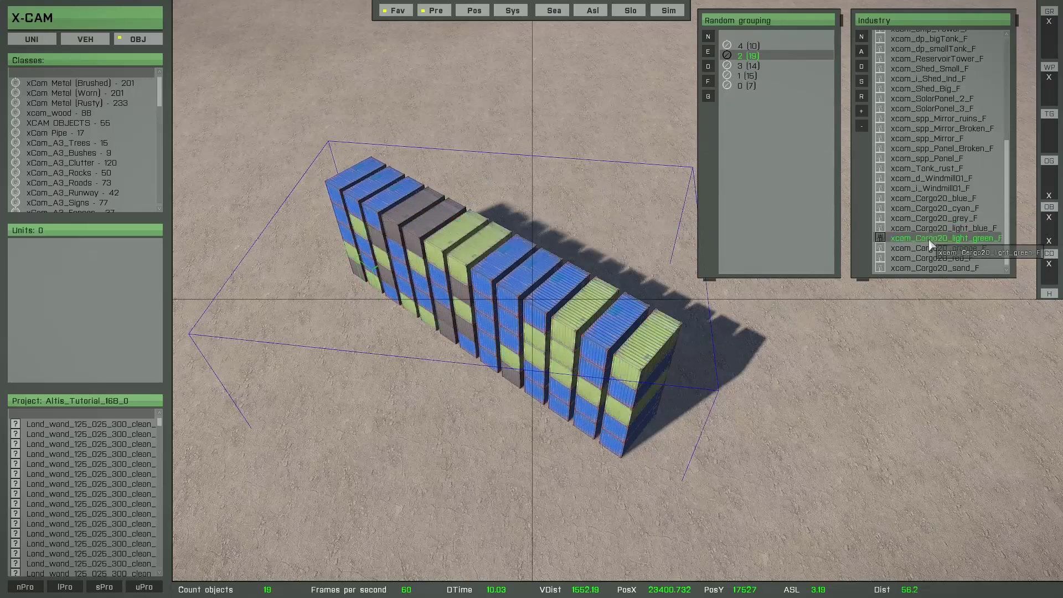
pyautogui.click(748, 66)
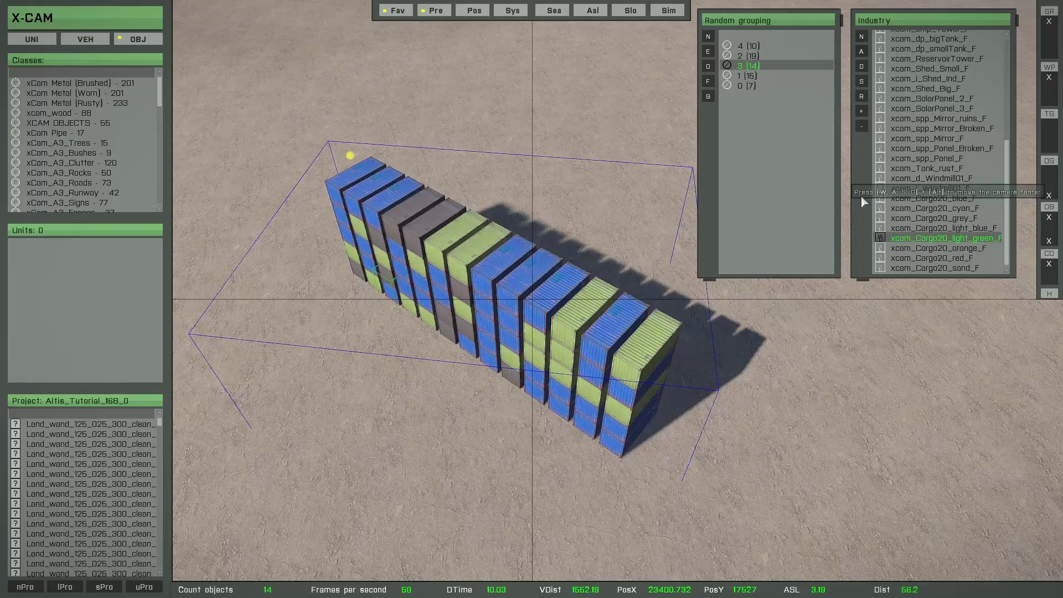
pyautogui.click(918, 248)
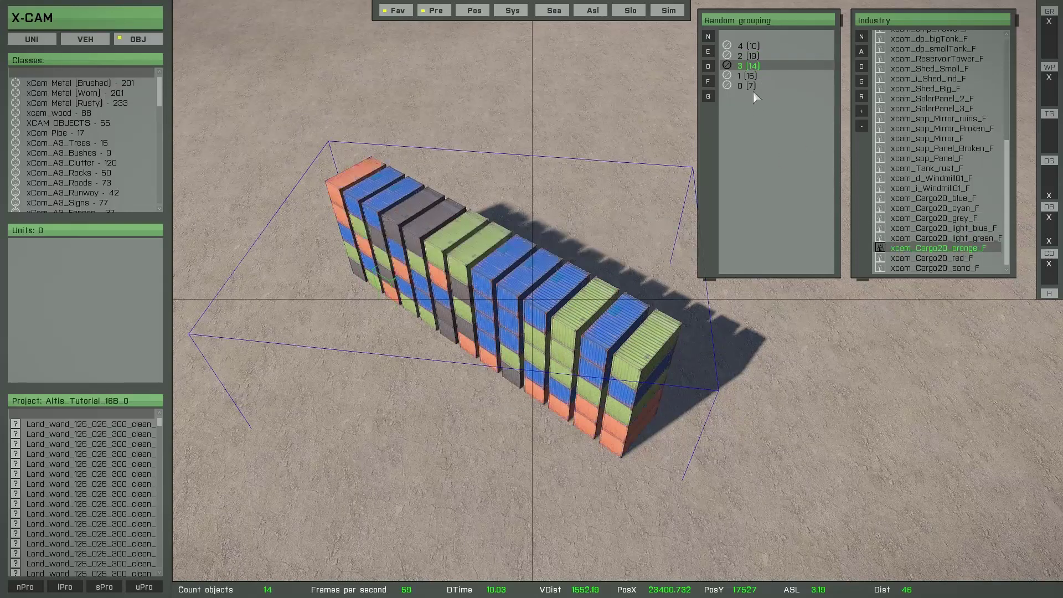
pyautogui.click(754, 77)
pyautogui.click(907, 259)
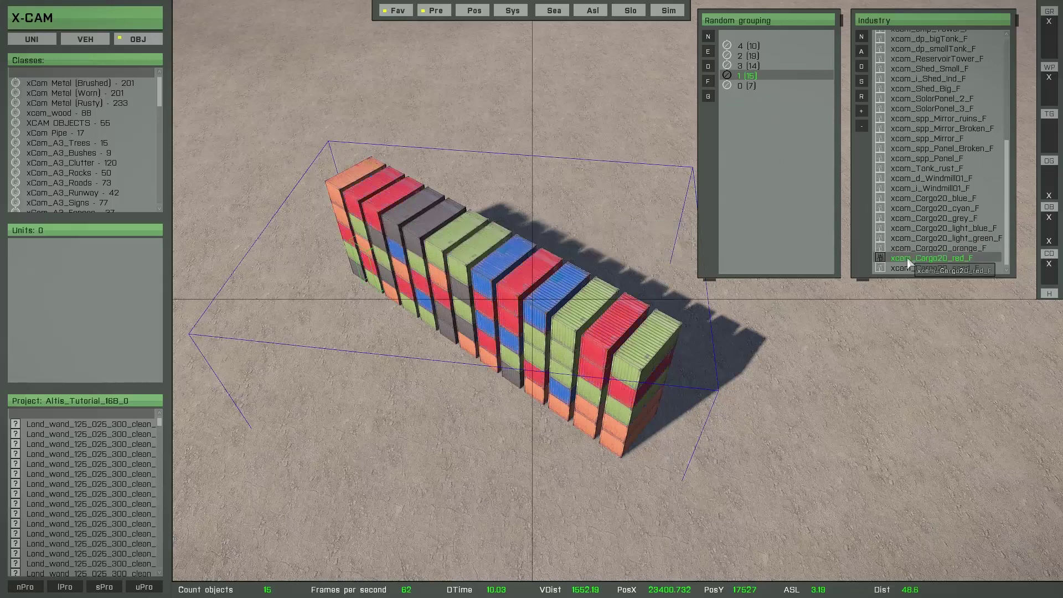
# - Select the containers of random group 0 and clear the selection
pyautogui.click(744, 86)
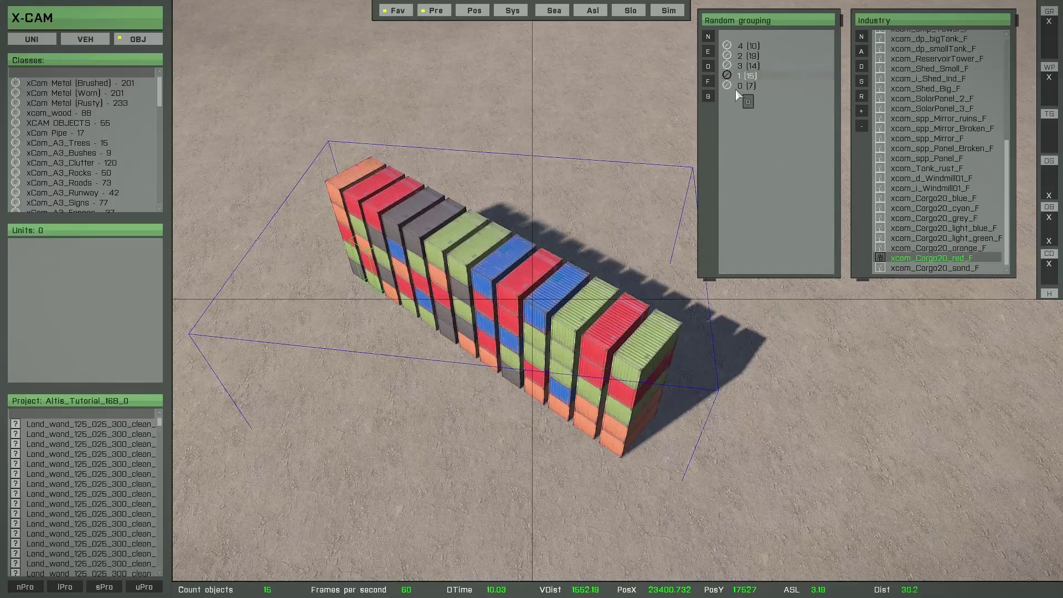
pyautogui.moveTo(659, 294); pyautogui.dragTo(681, 251)
pyautogui.hotkey('ctrl', 'a')
pyautogui.moveTo(662, 357); pyautogui.dragTo(575, 340, button='right')
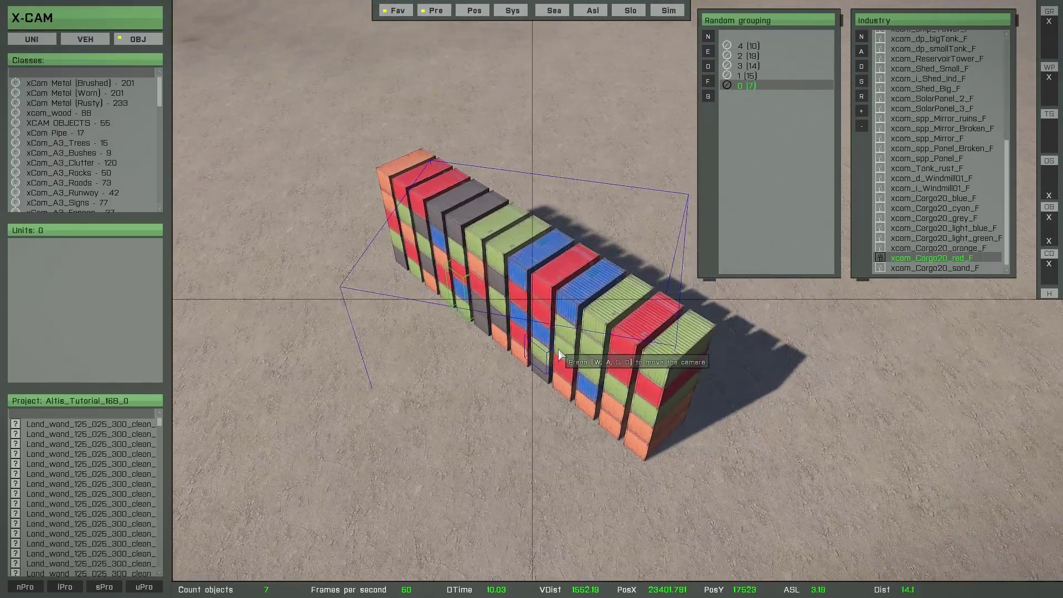
pyautogui.press('Escape')
pyautogui.scroll(-2, 570, 340)
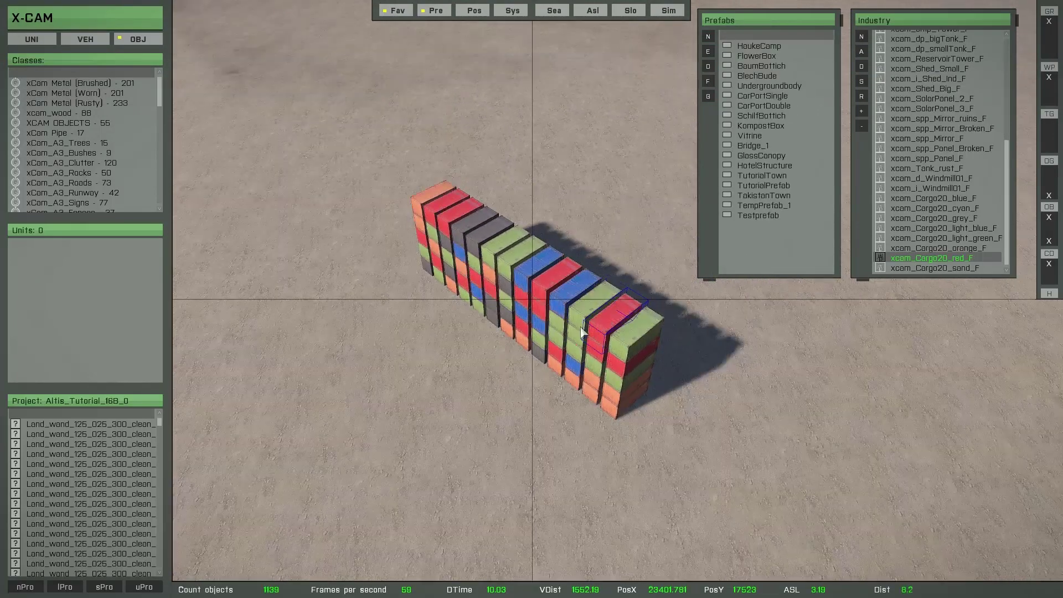
# - Select the whole multicoloured container wall as a group again and undo the container replacements
pyautogui.press('g')
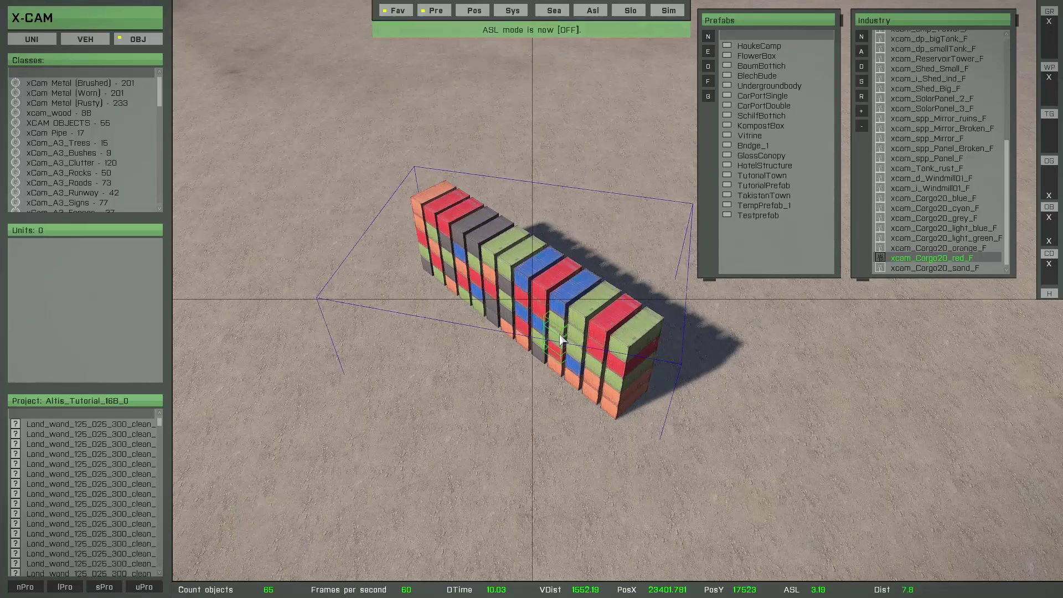
pyautogui.hotkey('shift', 'e')
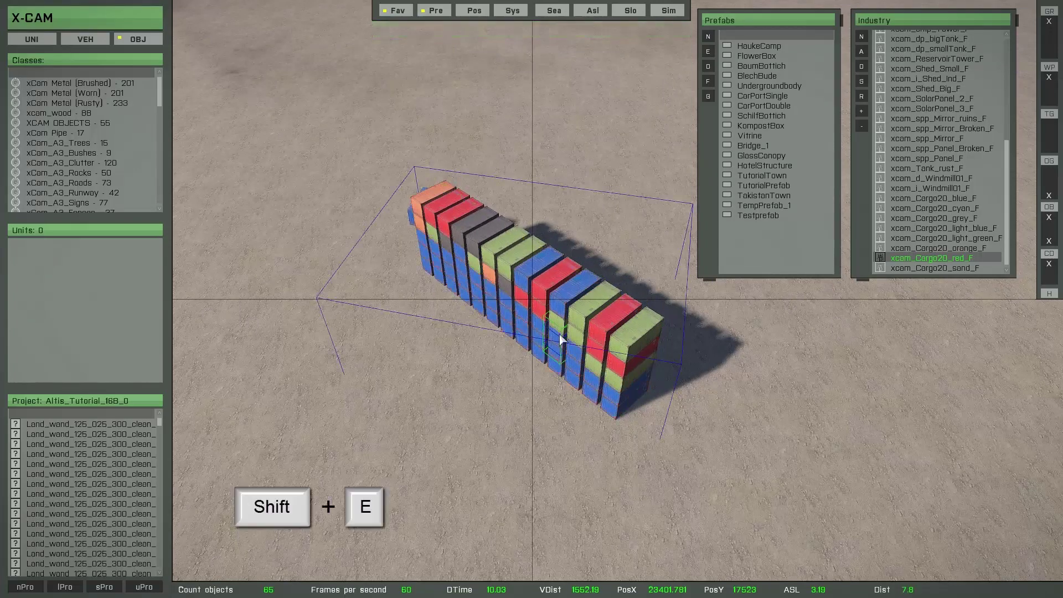